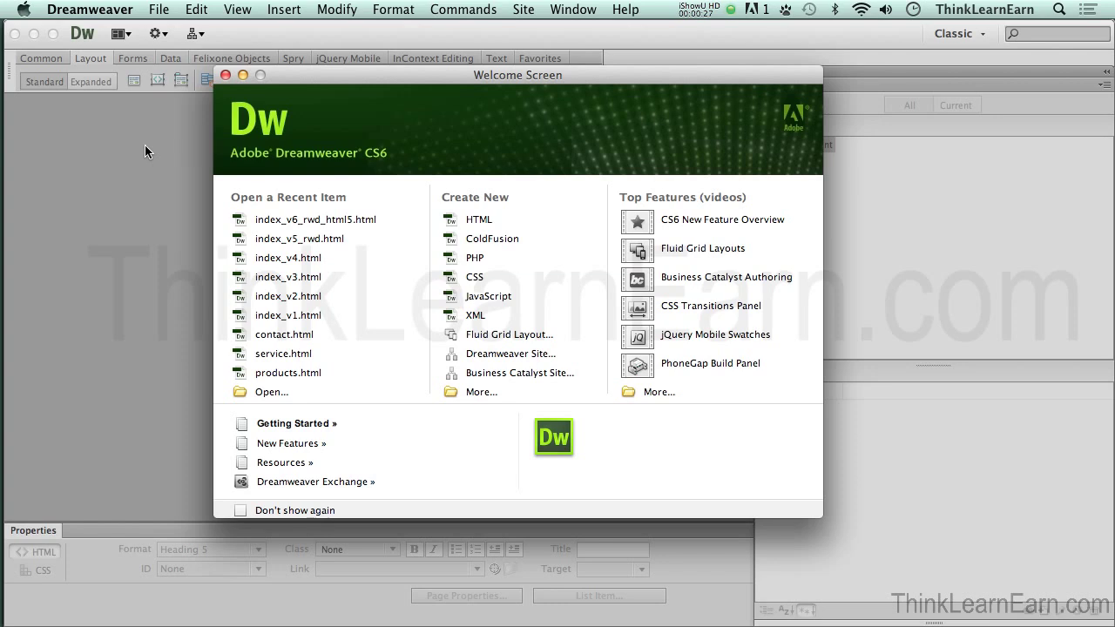
Step: Choose New Site from the Site menu to open Site Setup for Unnamed Site 2
drag(357, 81, 340, 87)
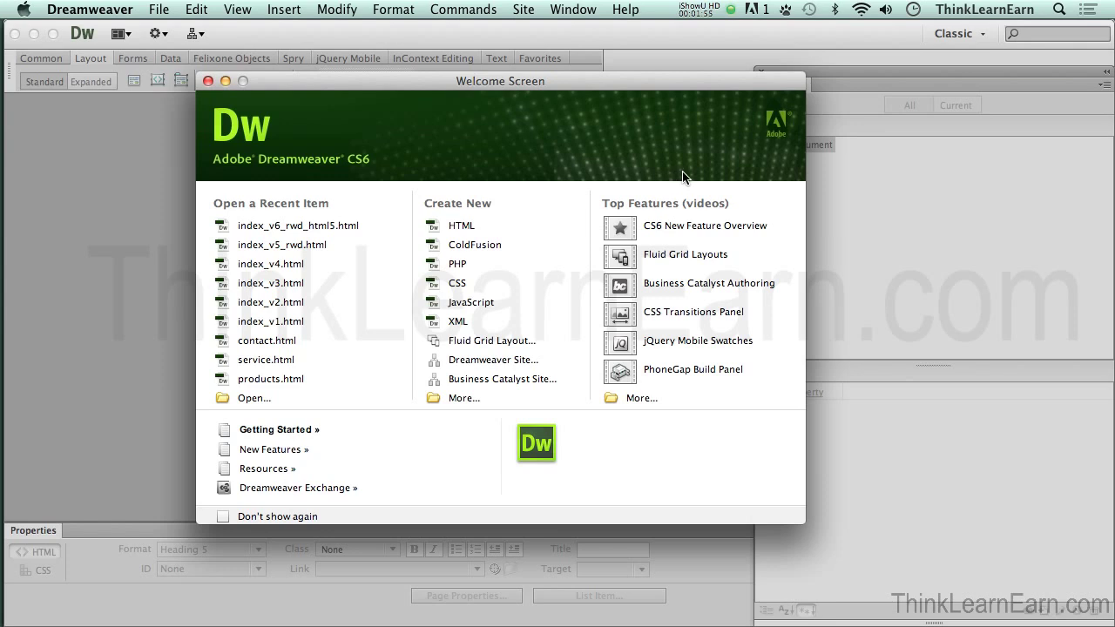
click(523, 10)
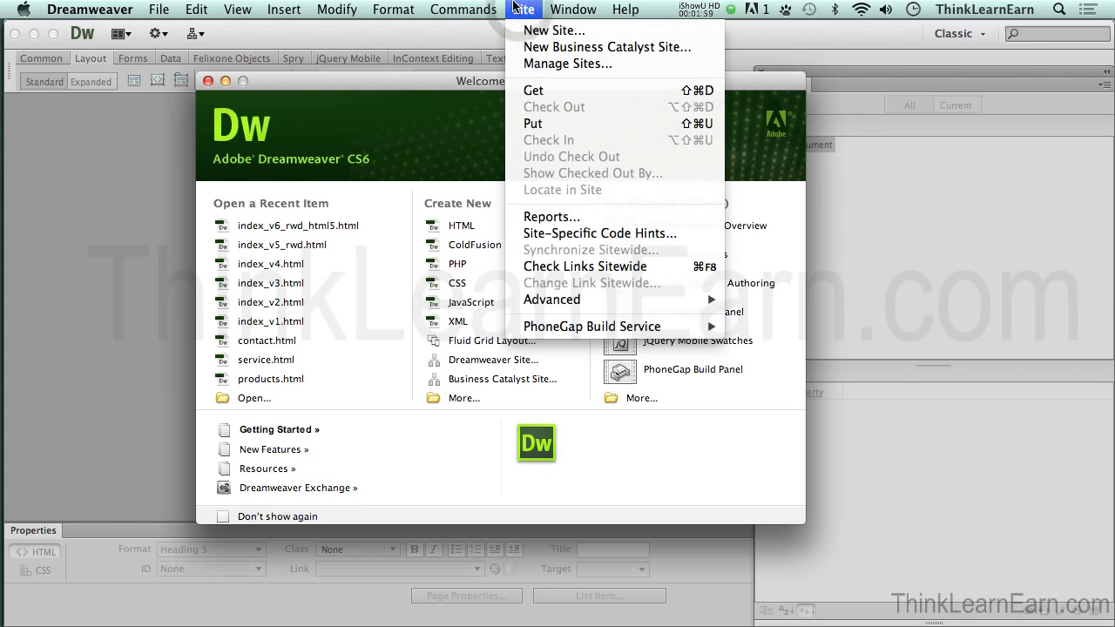
click(515, 8)
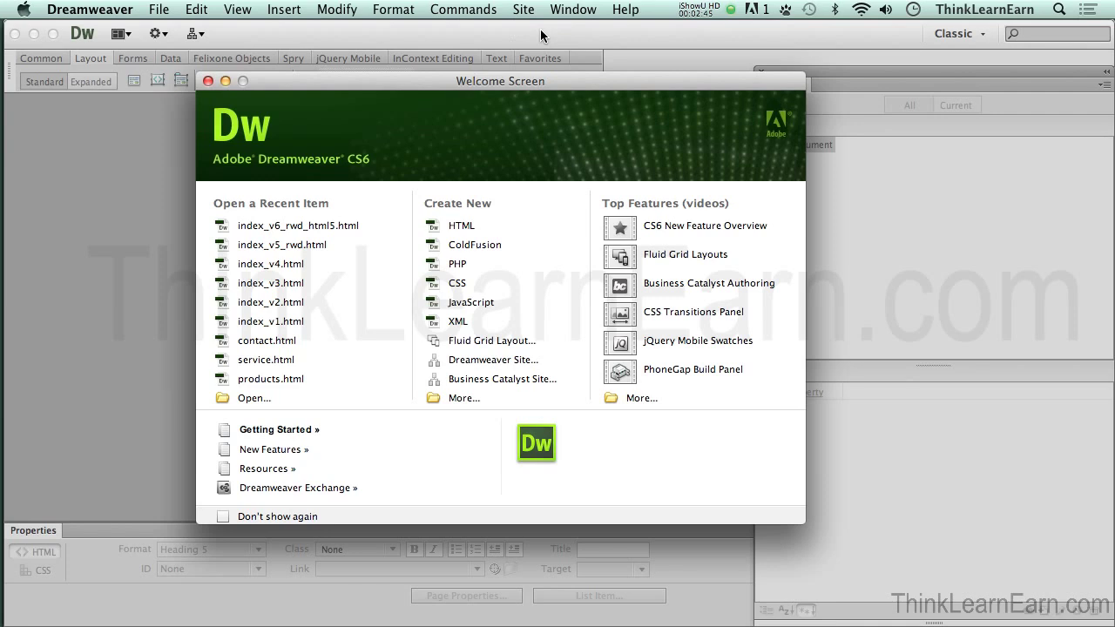
click(527, 11)
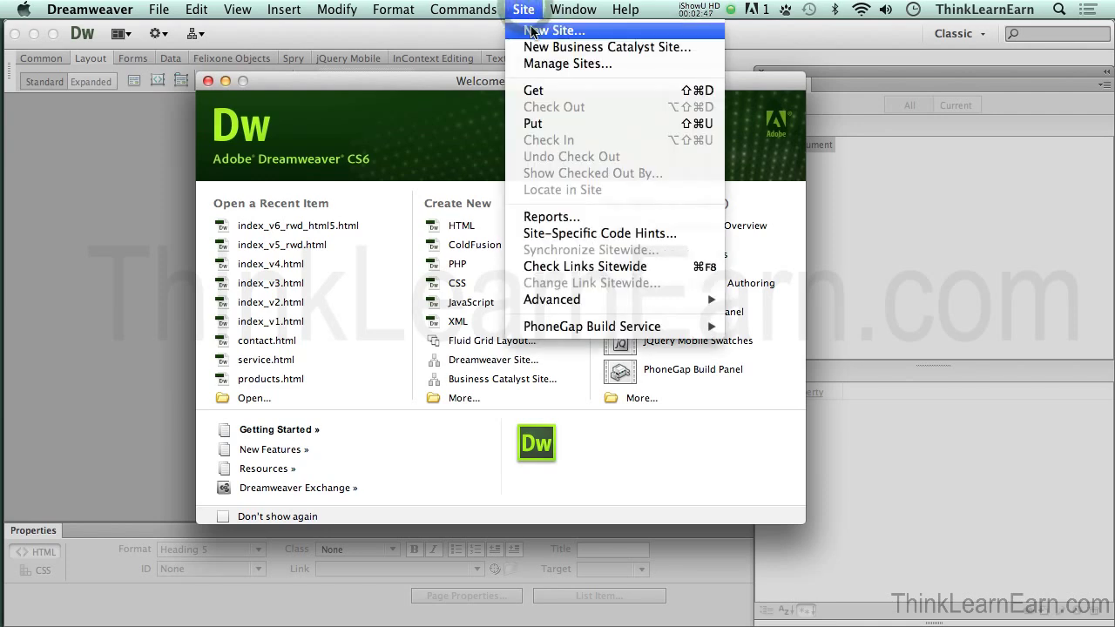
click(531, 32)
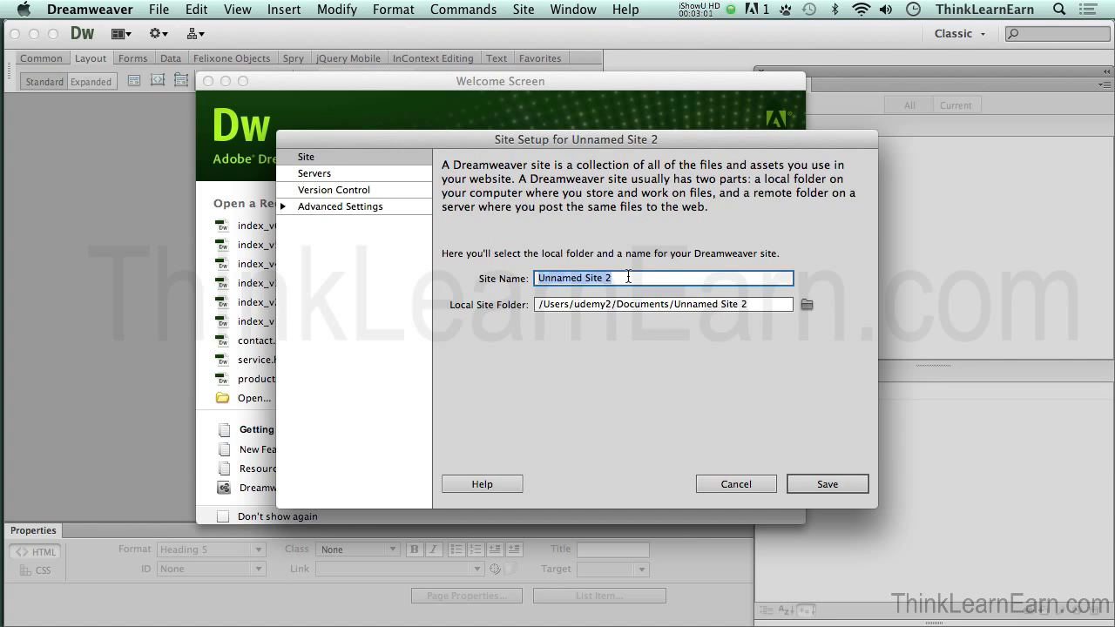
Step: Rename Unnamed Site 2 to 'brouble' and open the local root folder chooser
text(brouble)
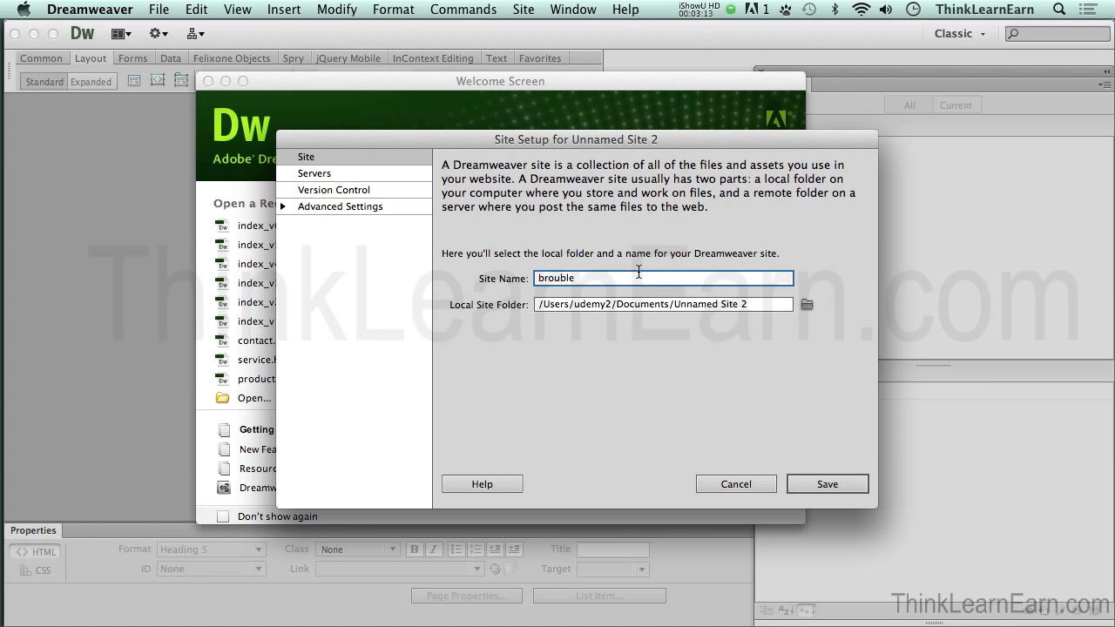
click(440, 163)
Step: Browse to the Desktop and create a new folder named 'websites'
click(807, 306)
click(806, 303)
click(406, 335)
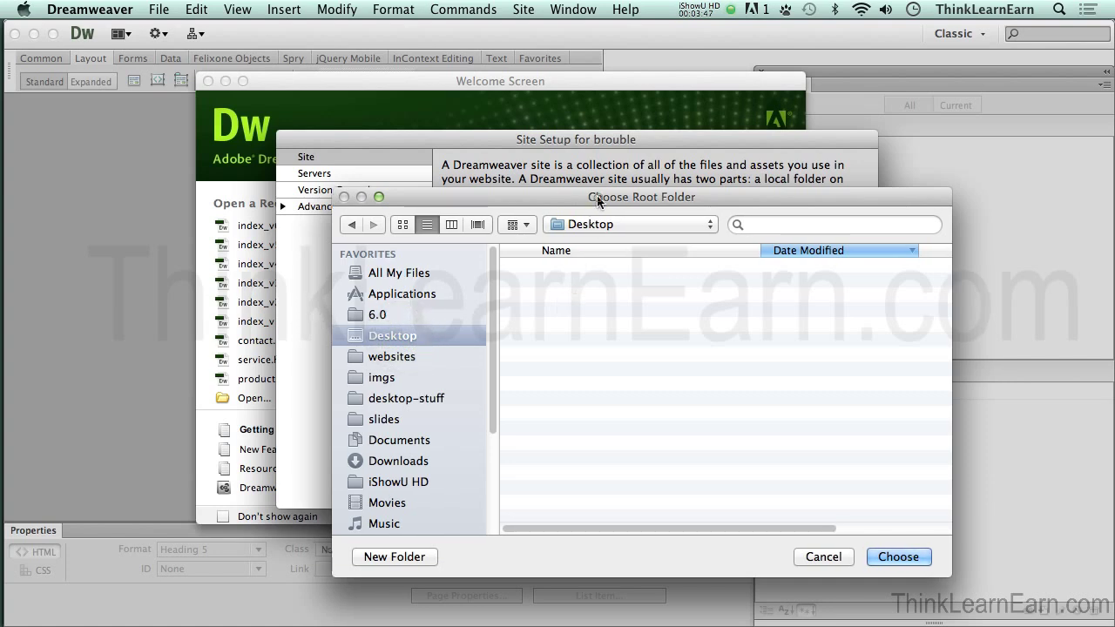
drag(597, 196, 558, 191)
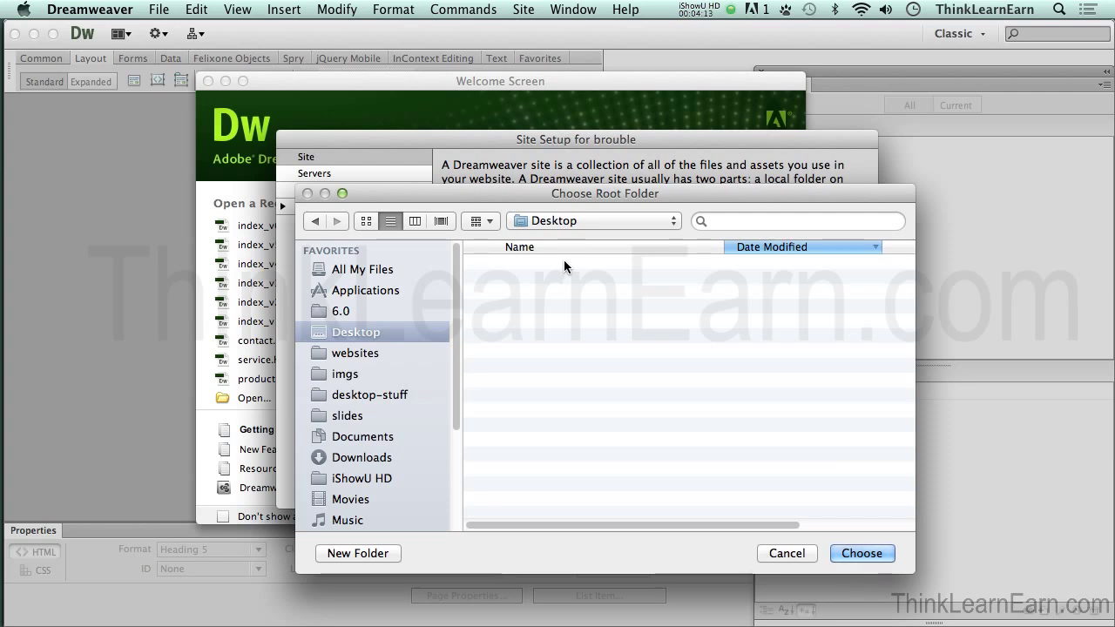
click(374, 554)
text(w)
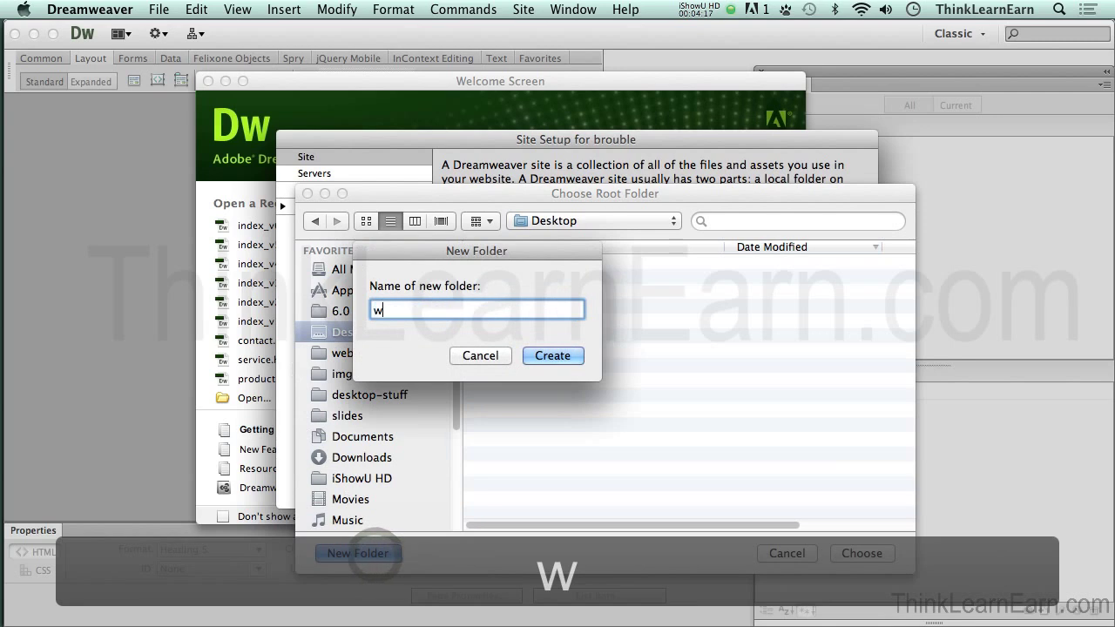
text(ebsites)
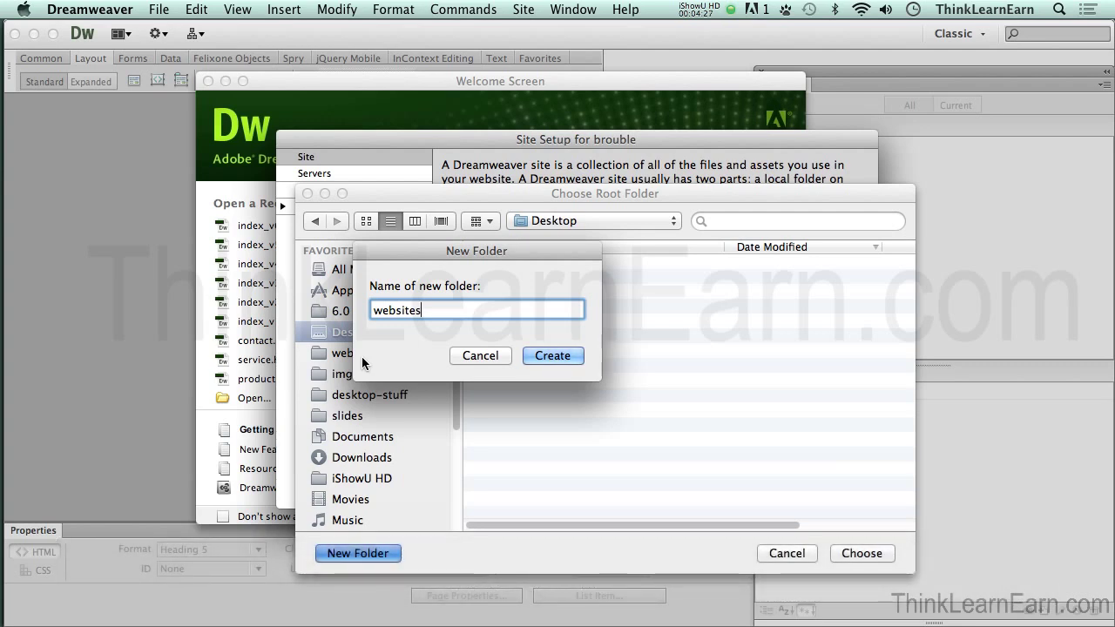
click(563, 358)
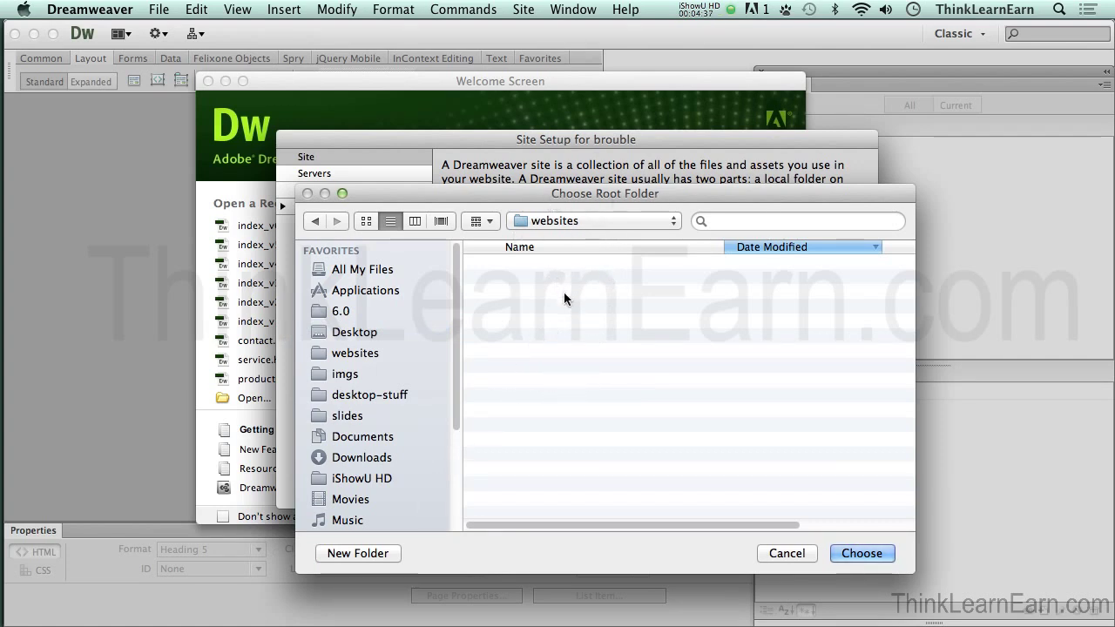
Step: Create a 'brouble' folder inside websites, use it as the local site folder, and save the site
click(383, 553)
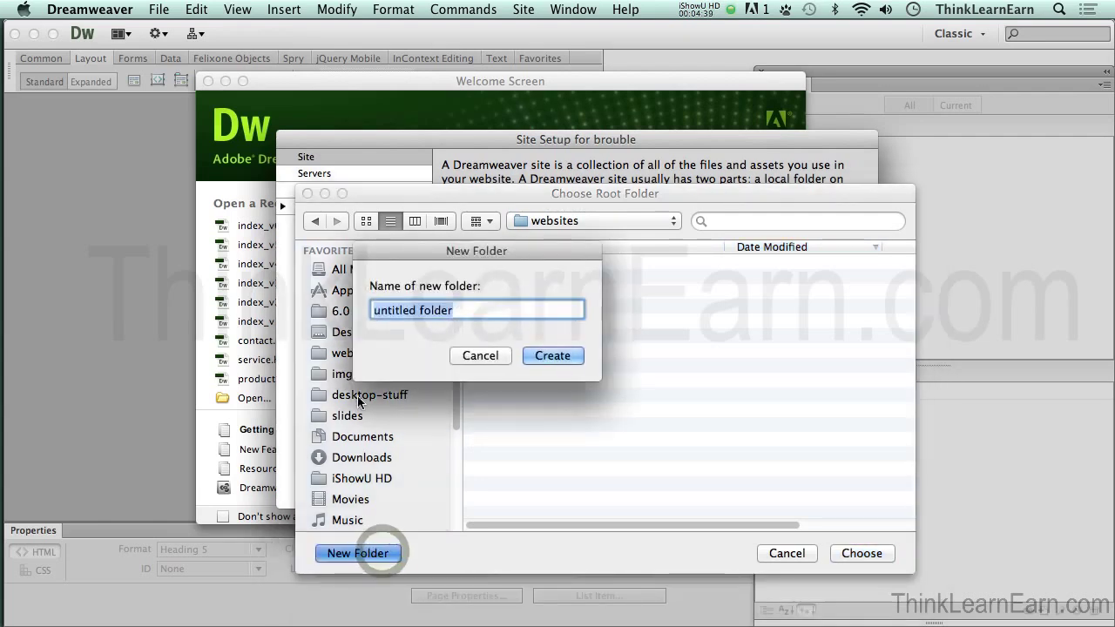
text(brouble)
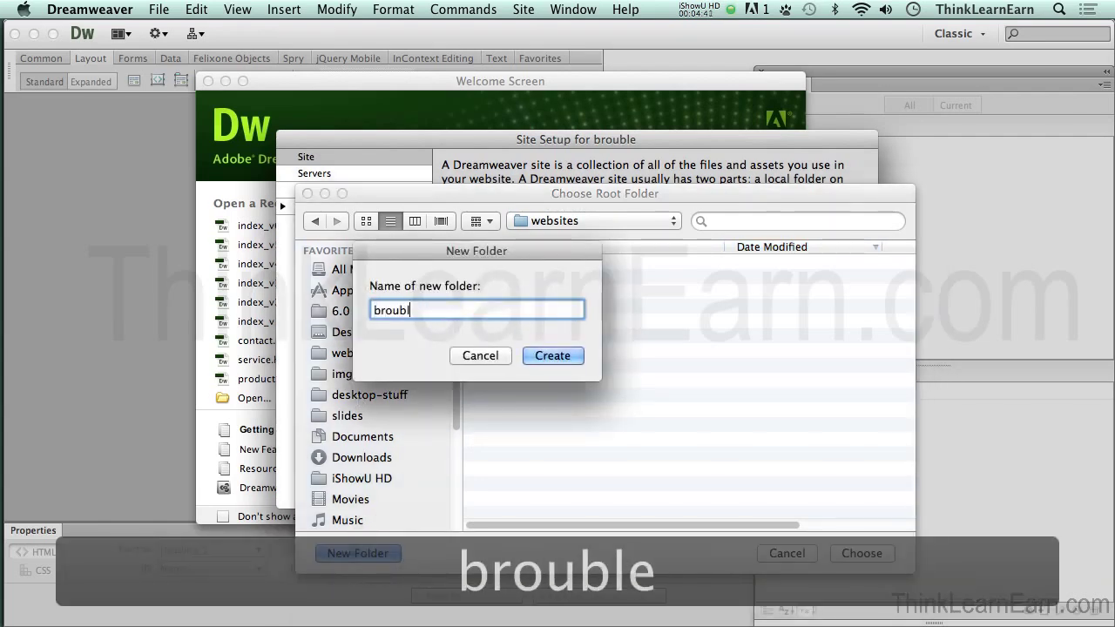
click(552, 355)
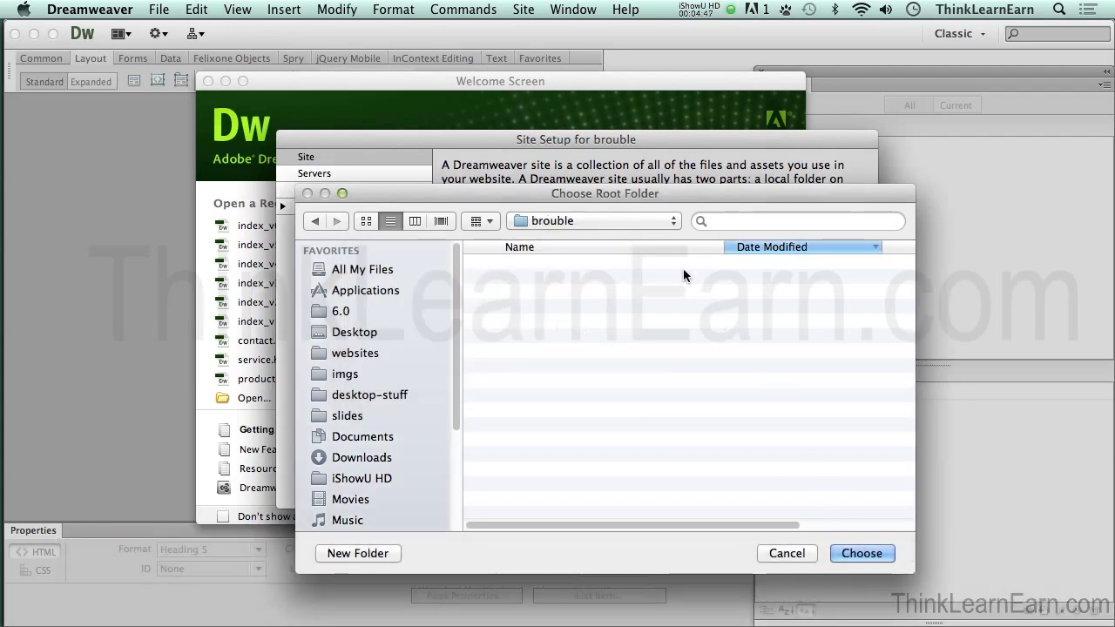
click(848, 555)
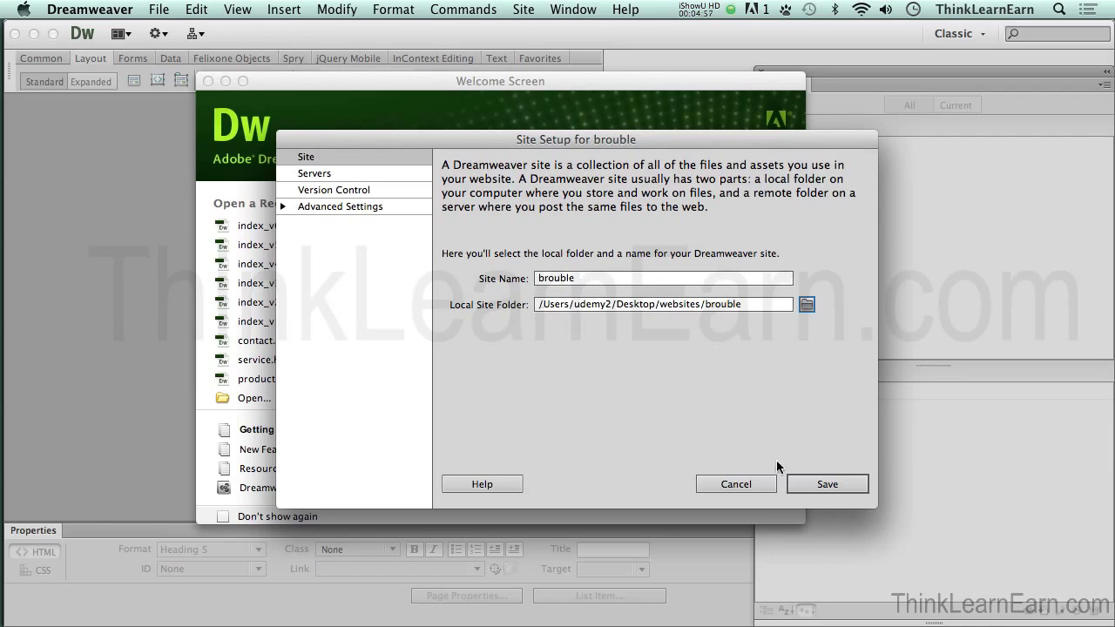
click(828, 484)
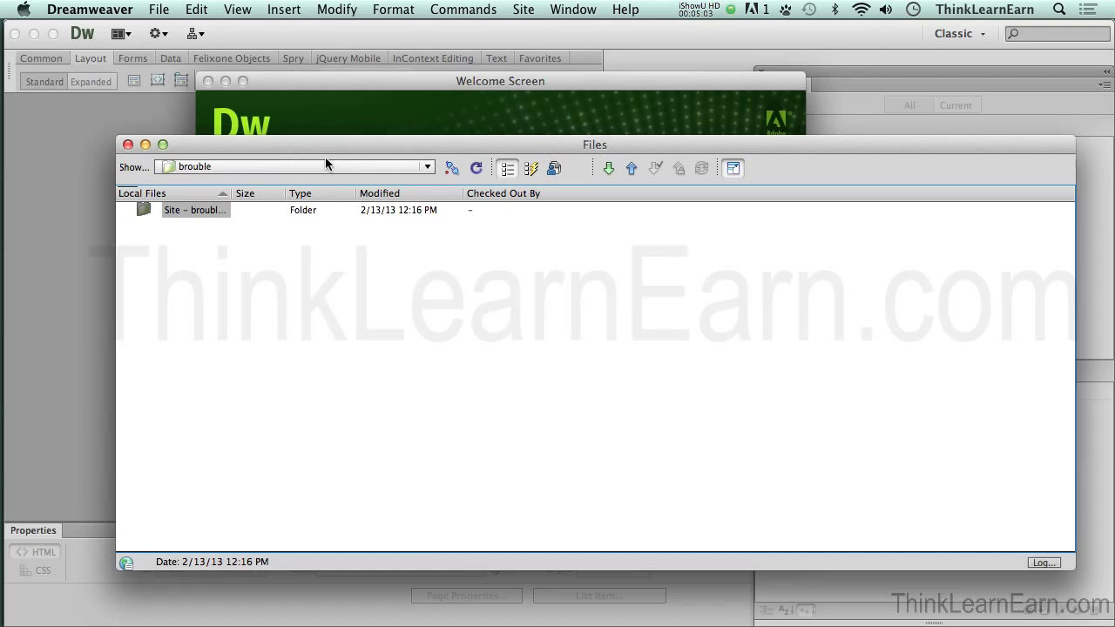
Step: Collapse the expanded Files window and close the floating Files panel
click(128, 146)
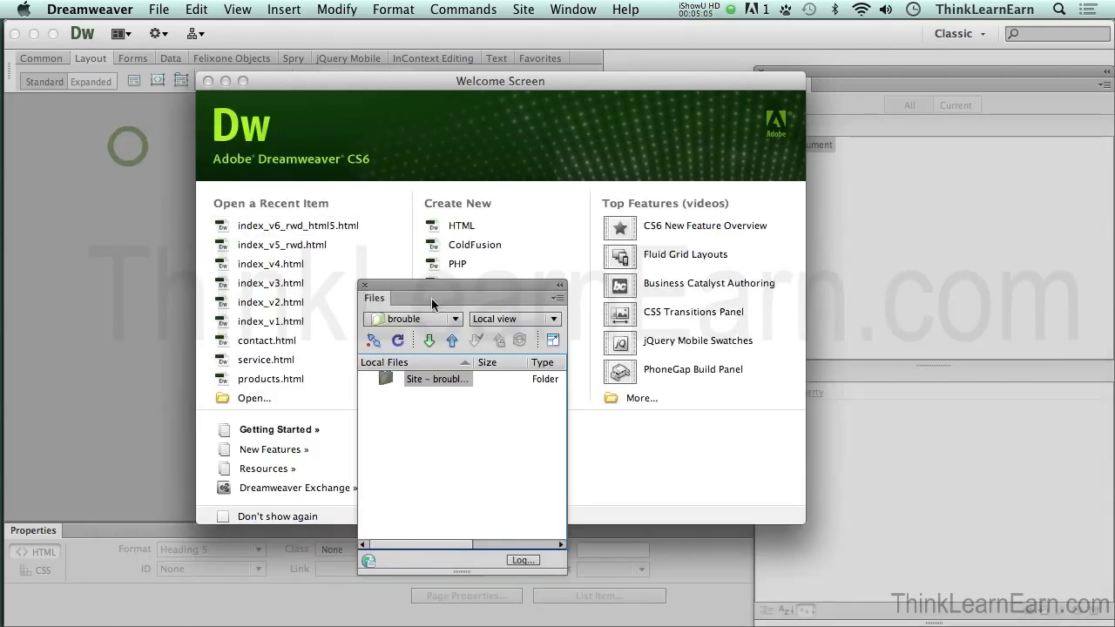
click(365, 287)
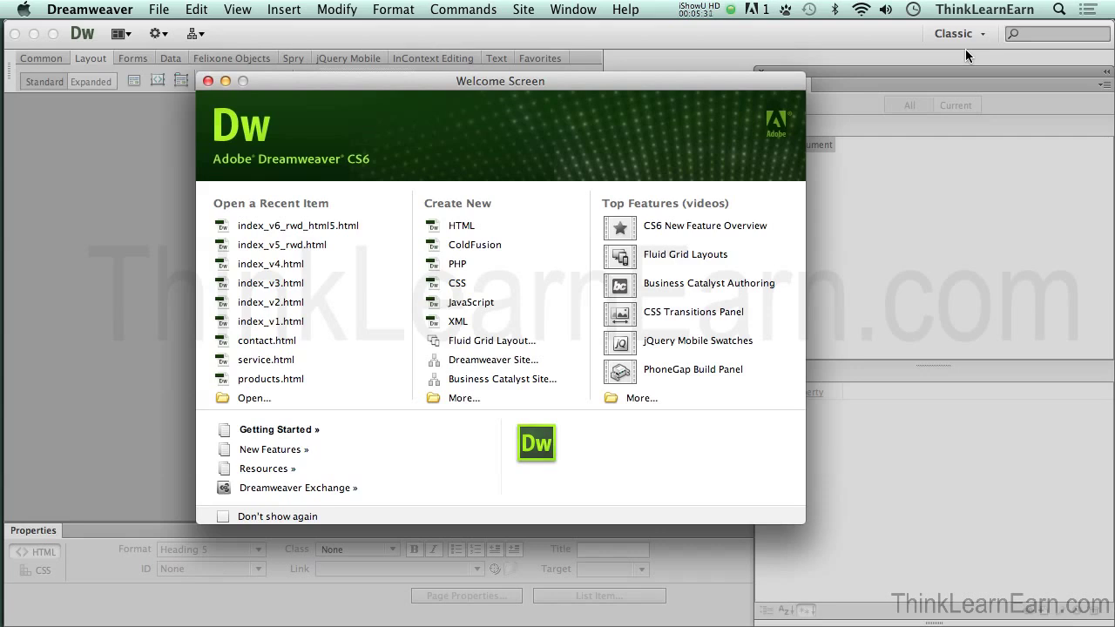
Step: Reset the Classic workspace, float the CSS Styles and Files panels, and close the right dock
click(978, 35)
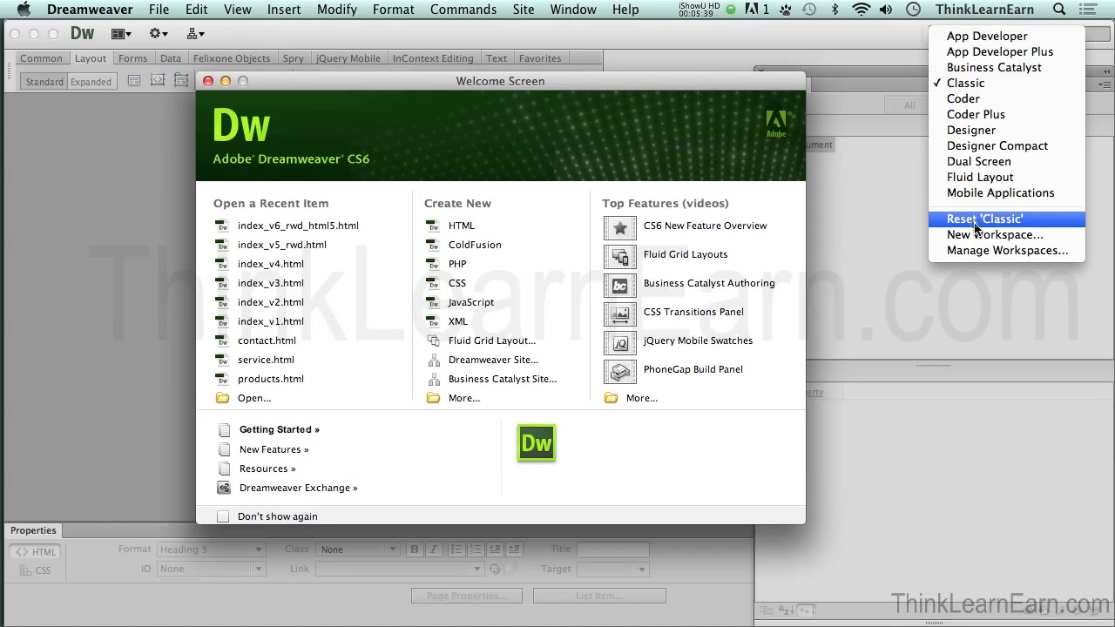
click(975, 220)
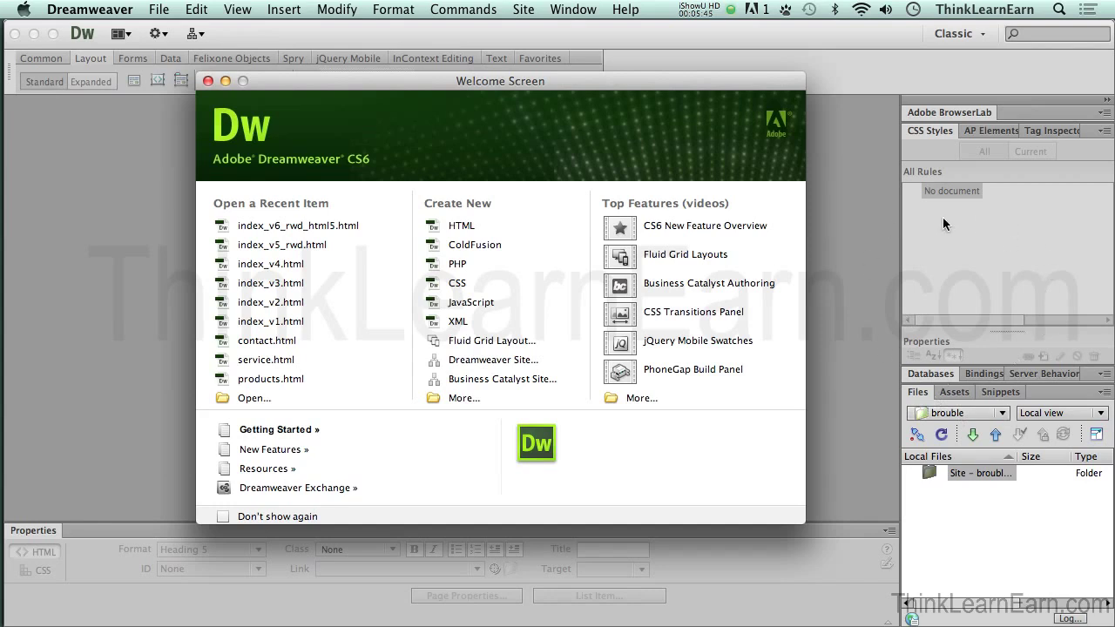
drag(922, 131, 751, 113)
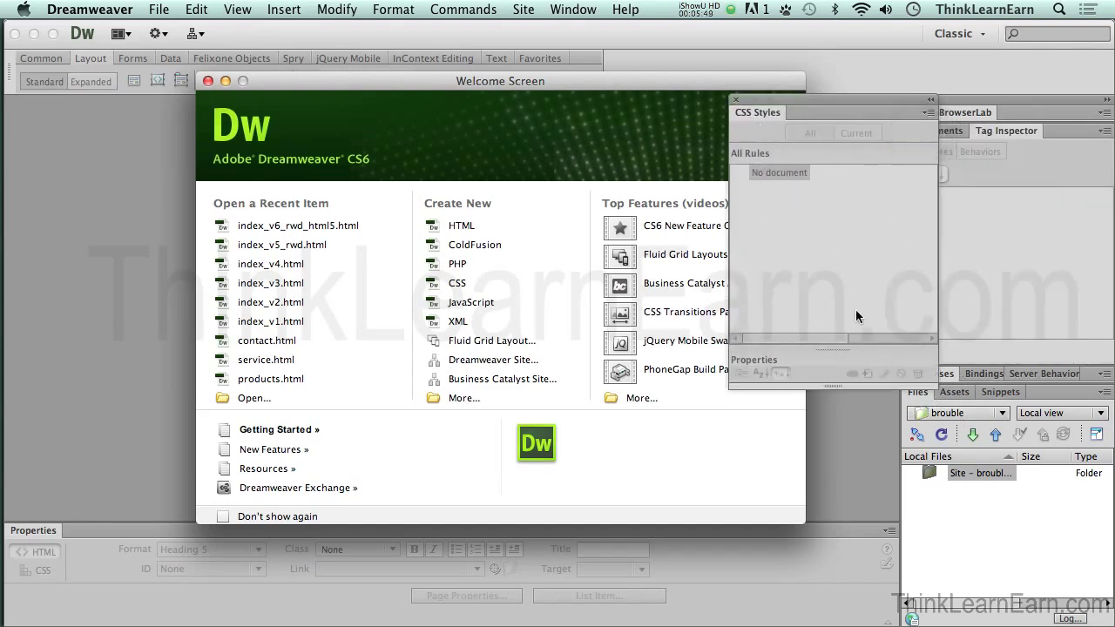
drag(914, 397, 490, 313)
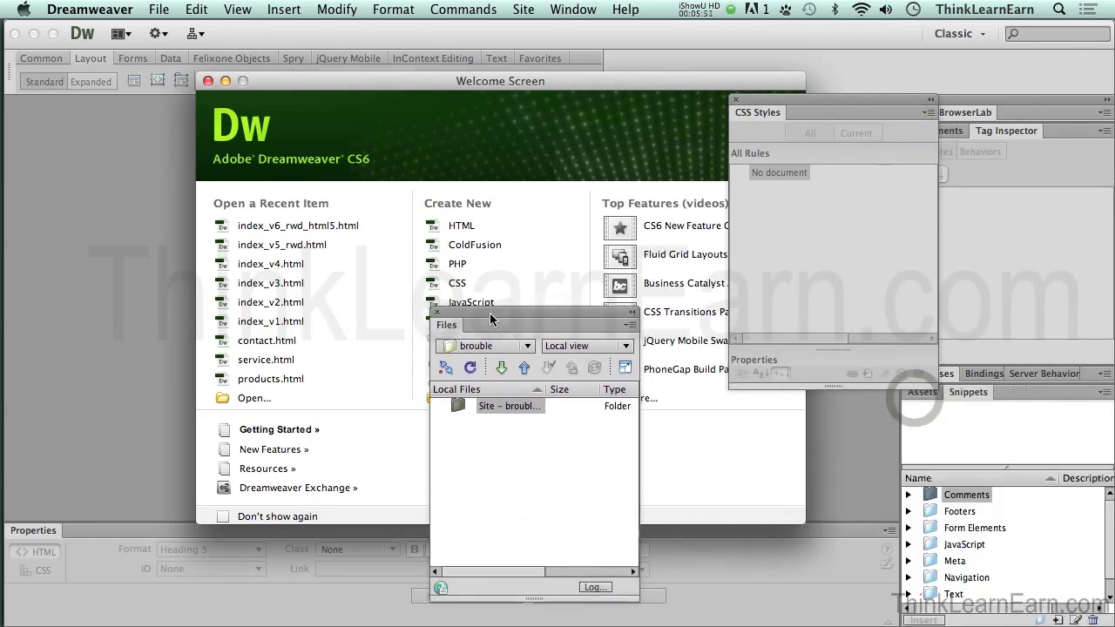
click(1002, 96)
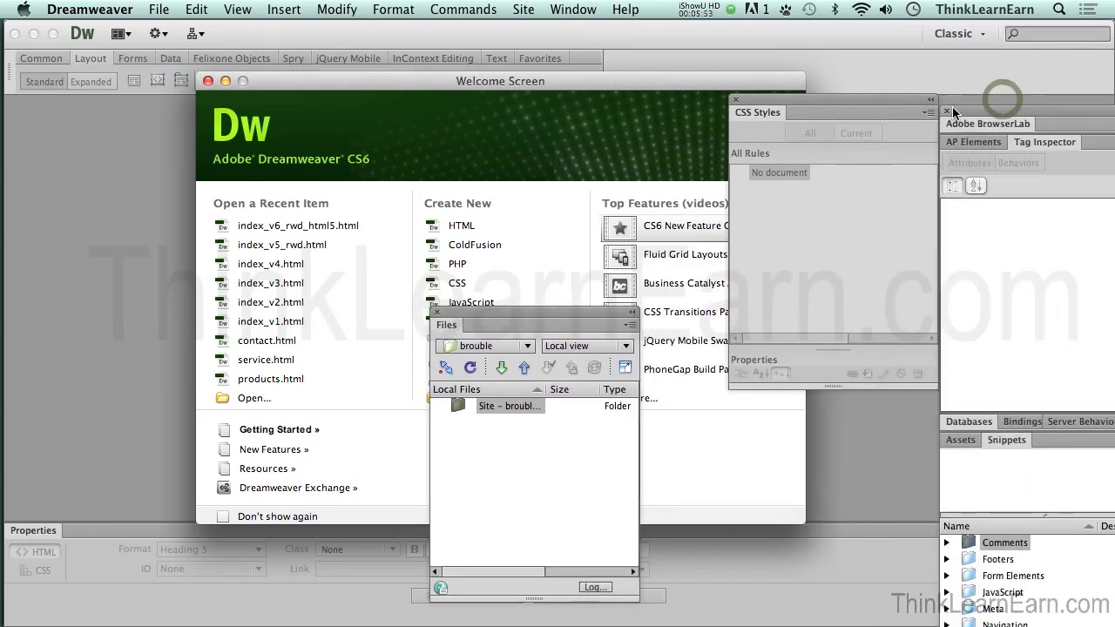
click(949, 110)
Step: Close the floating CSS Styles panel, leaving only the Files panel over the welcome screen
drag(886, 98, 1010, 92)
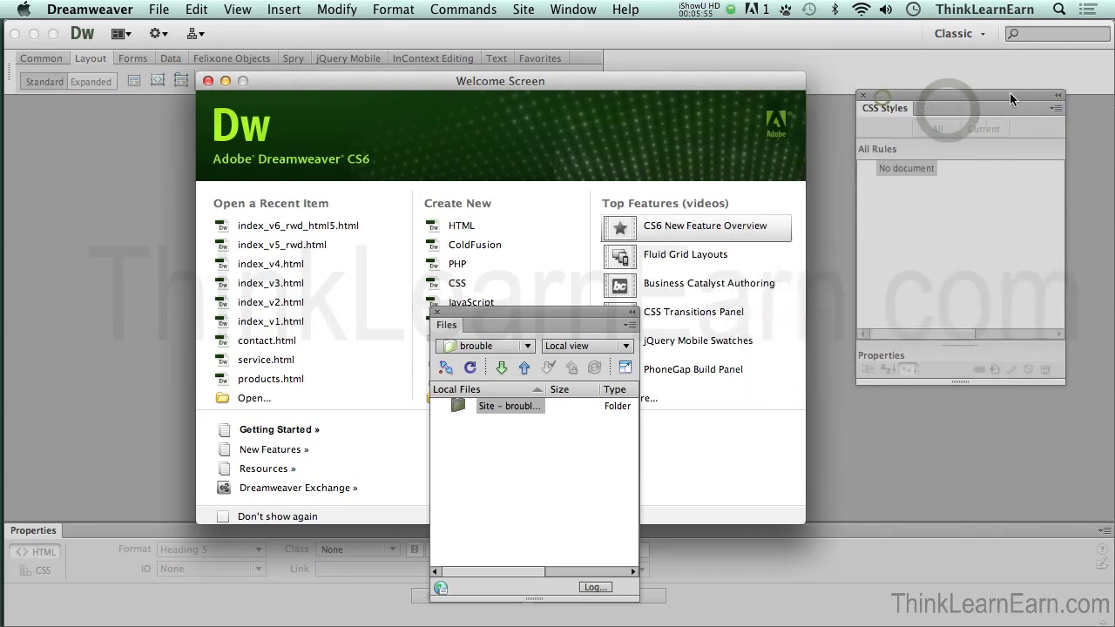
click(863, 96)
click(861, 97)
drag(595, 310, 588, 214)
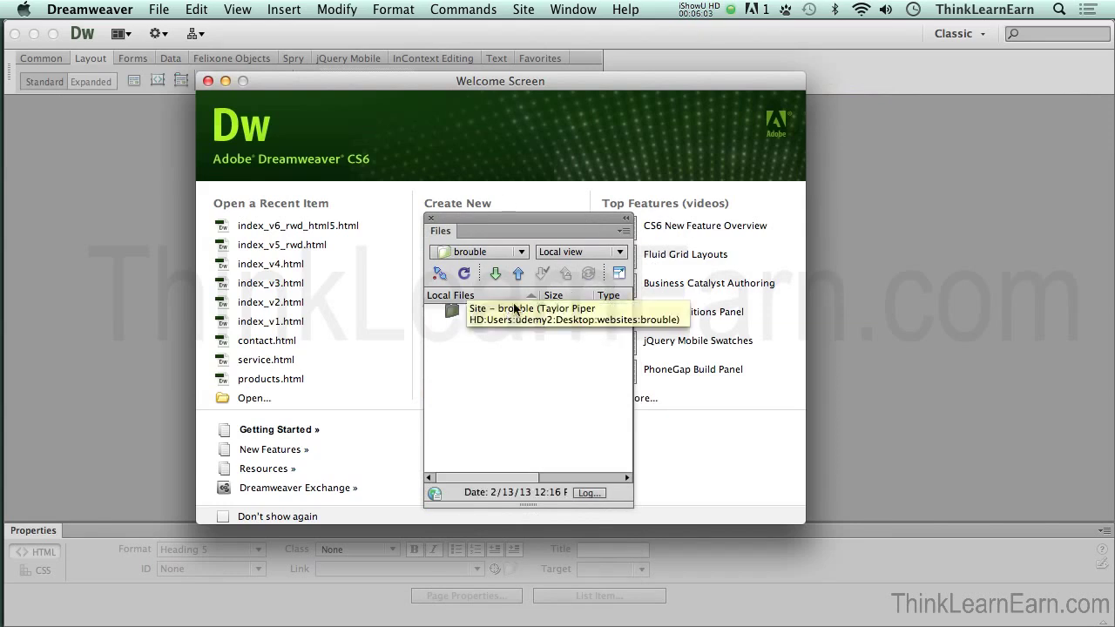
click(573, 10)
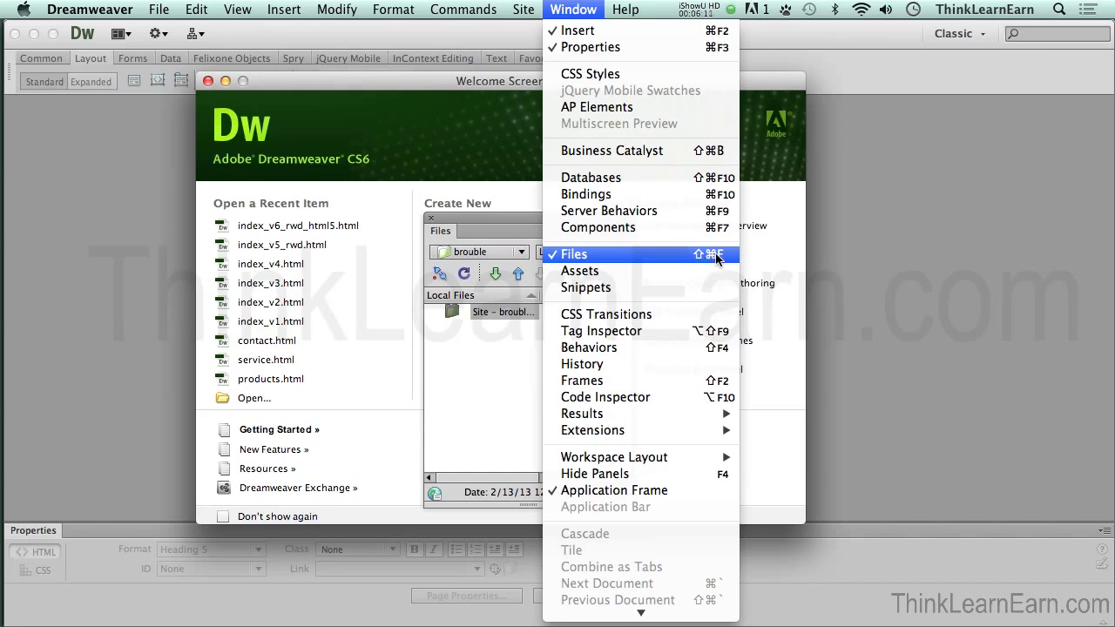
Step: Show the Files panel with Cmd+Shift+F and expand it to the Remote Server and Local Files panes
click(526, 220)
key(super+shift+f)
key(super+shift+f)
key(super+shift+f)
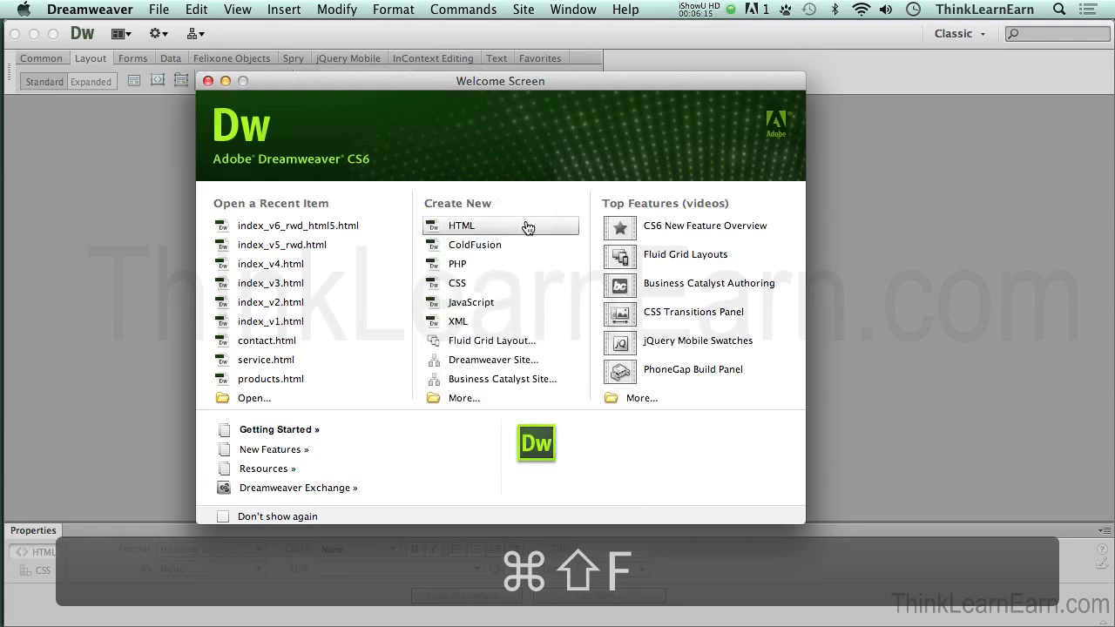
key(super+shift+f)
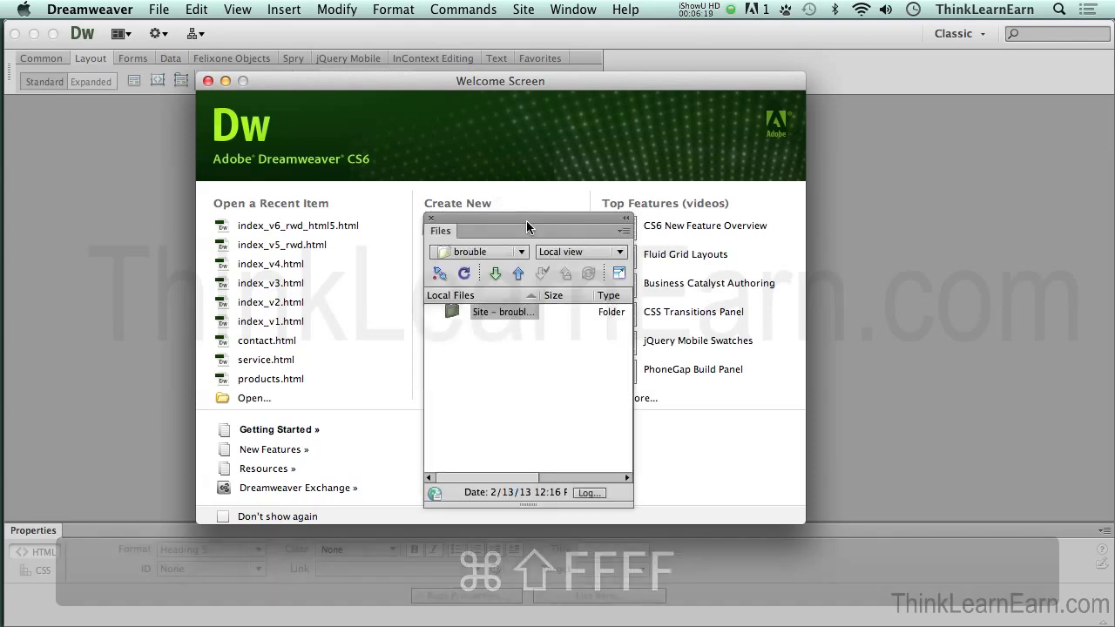
drag(529, 217, 529, 218)
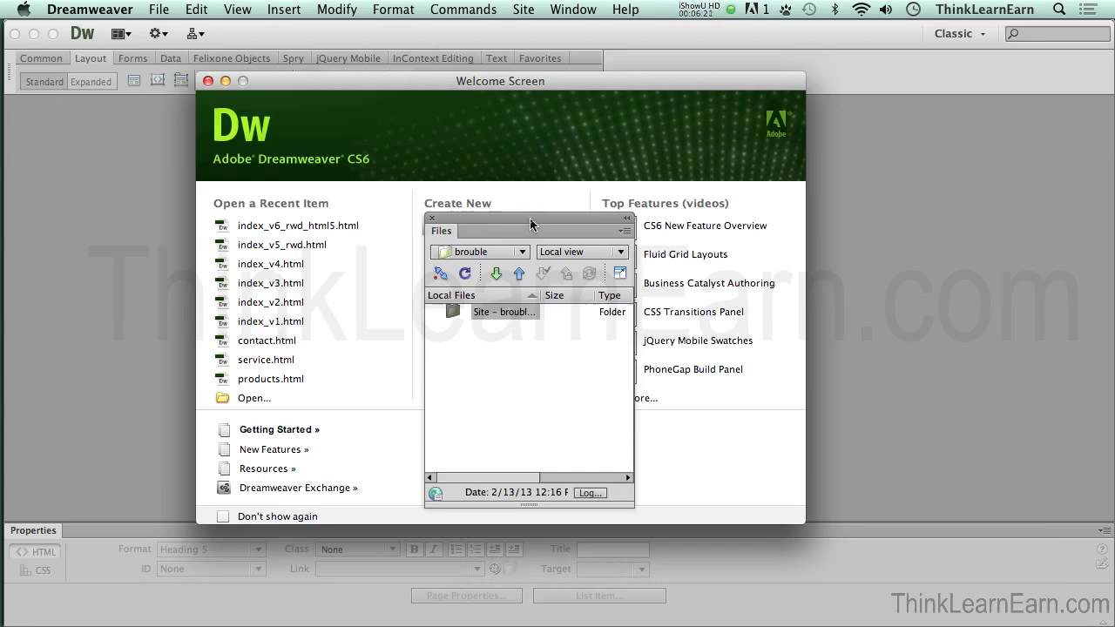
click(621, 275)
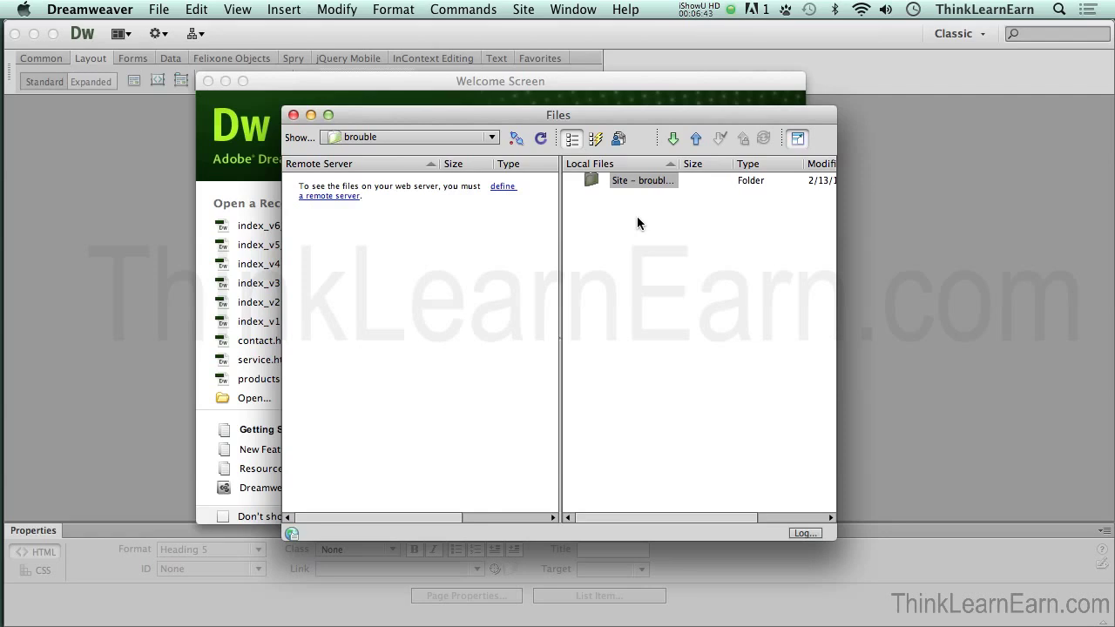
Step: Open the brouble Site Setup's Servers settings, then cancel without saving
click(517, 140)
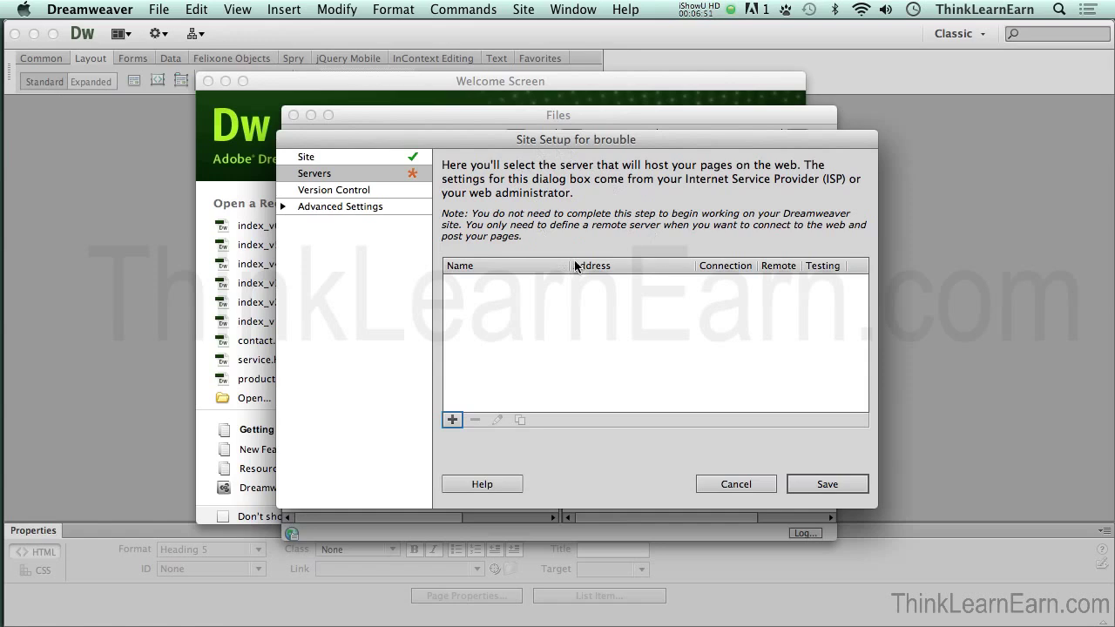
click(736, 484)
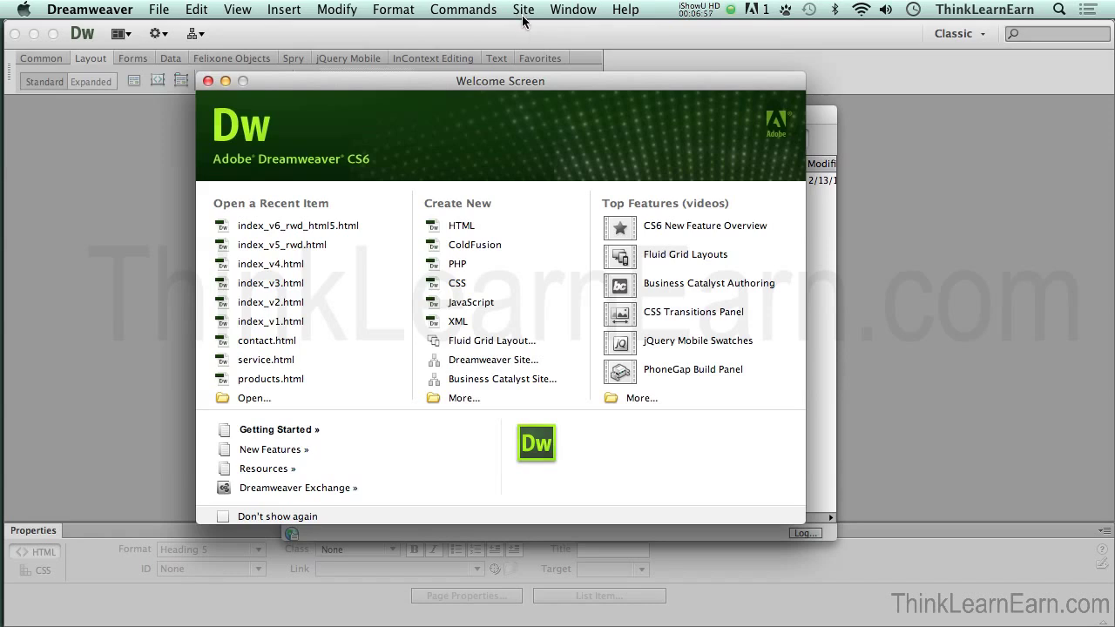
Step: Reopen the brouble Site Setup from the Files panel's site list and switch to its Servers page
key(super+shift+f)
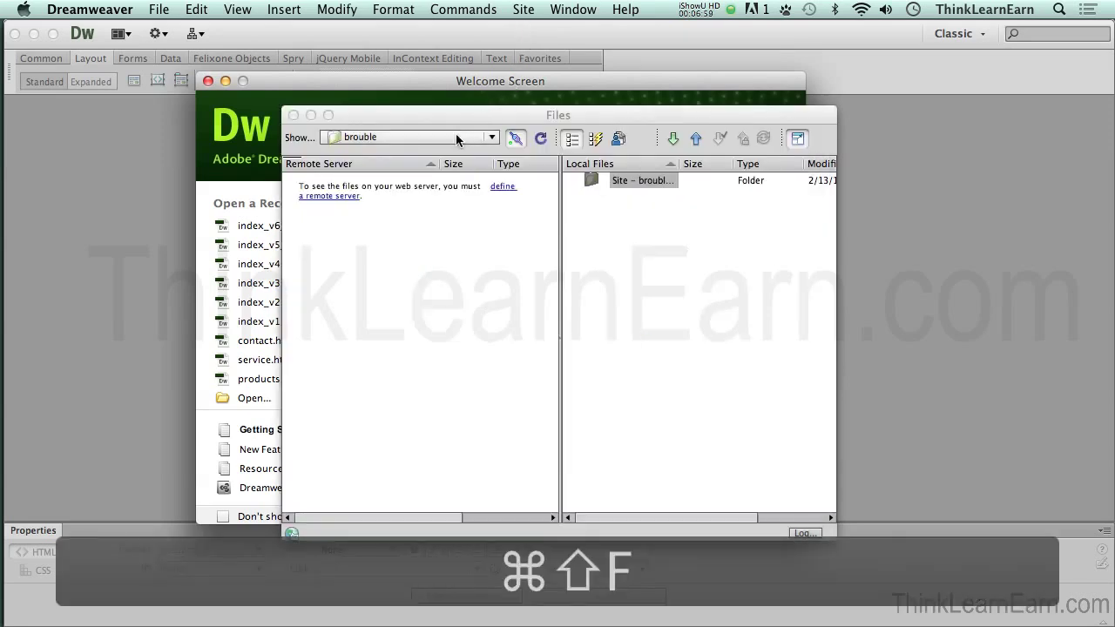
click(455, 137)
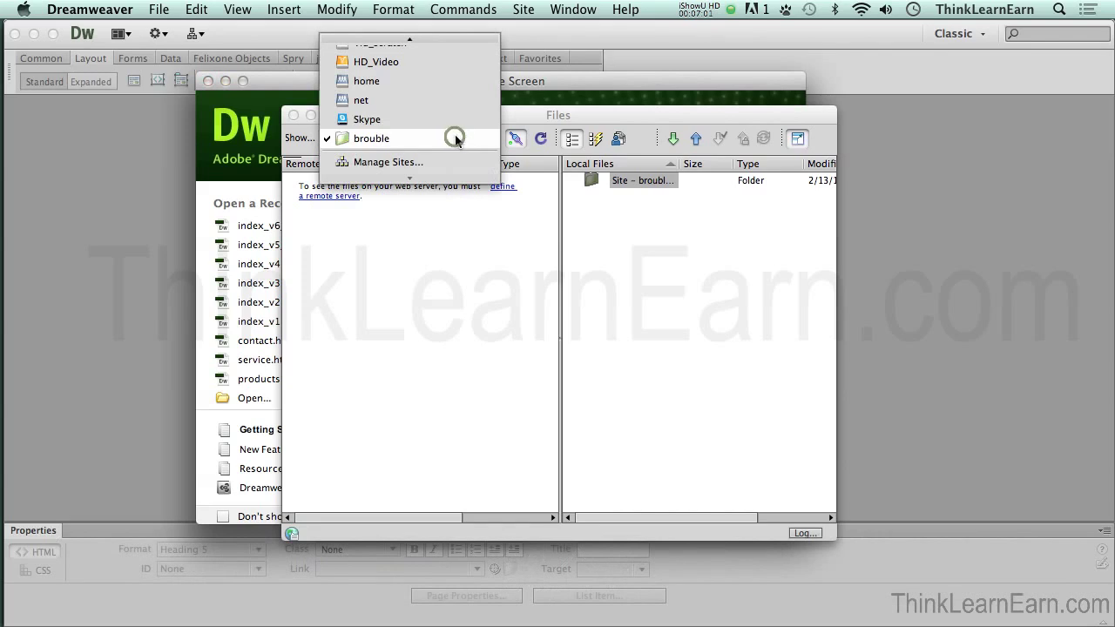
double_click(454, 138)
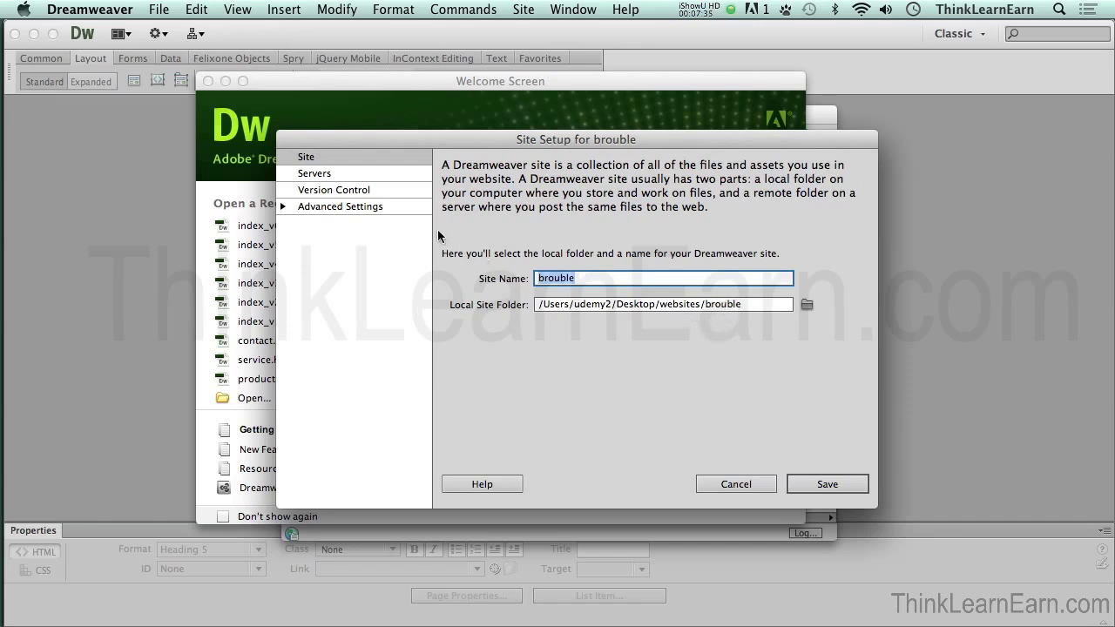
click(338, 173)
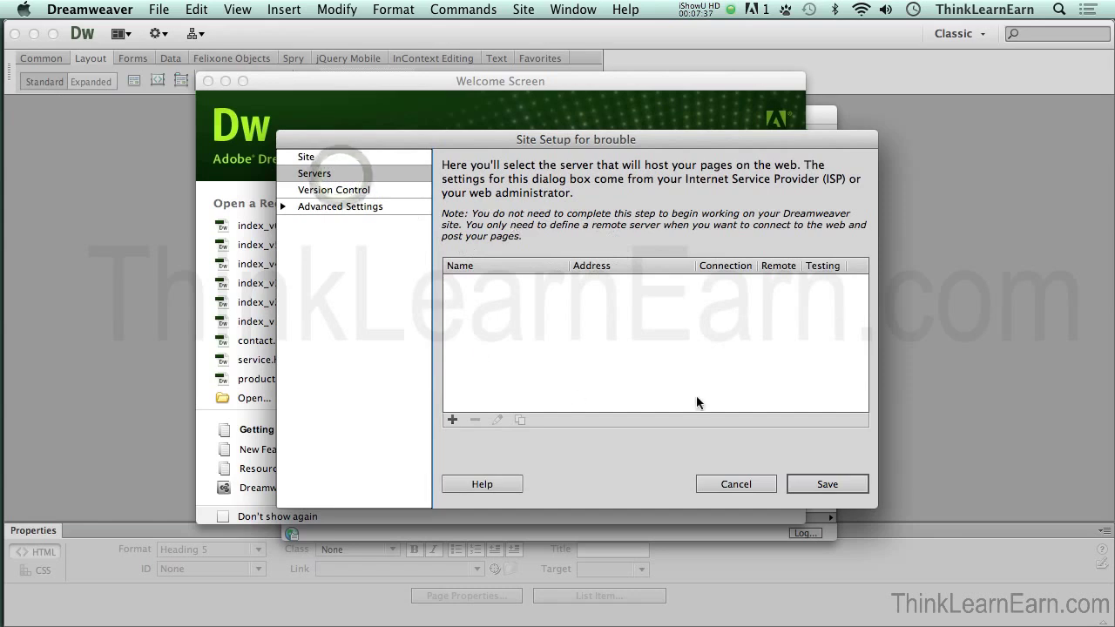
Step: Add a new FTP server named 'brouble' and copy that name for reuse
click(452, 420)
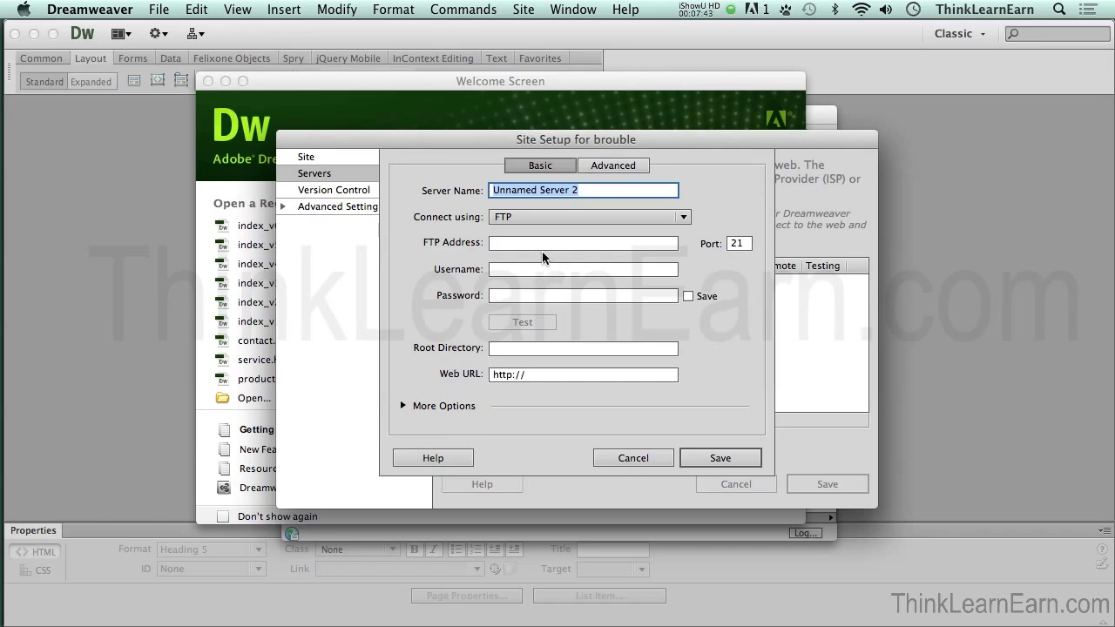
text(brouble)
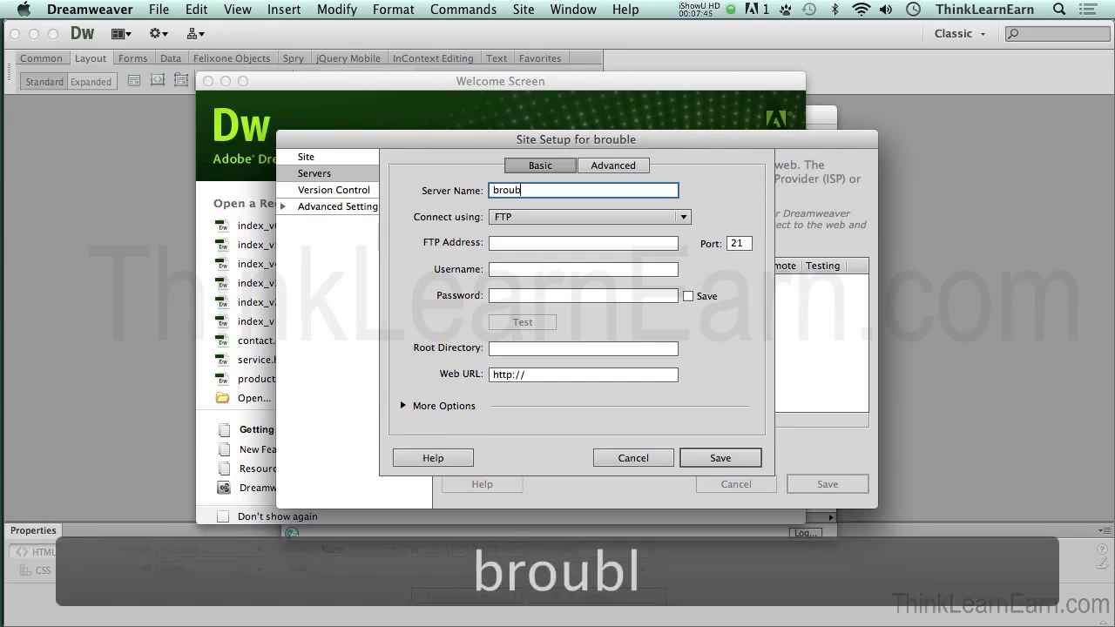
double_click(529, 190)
key(super+c)
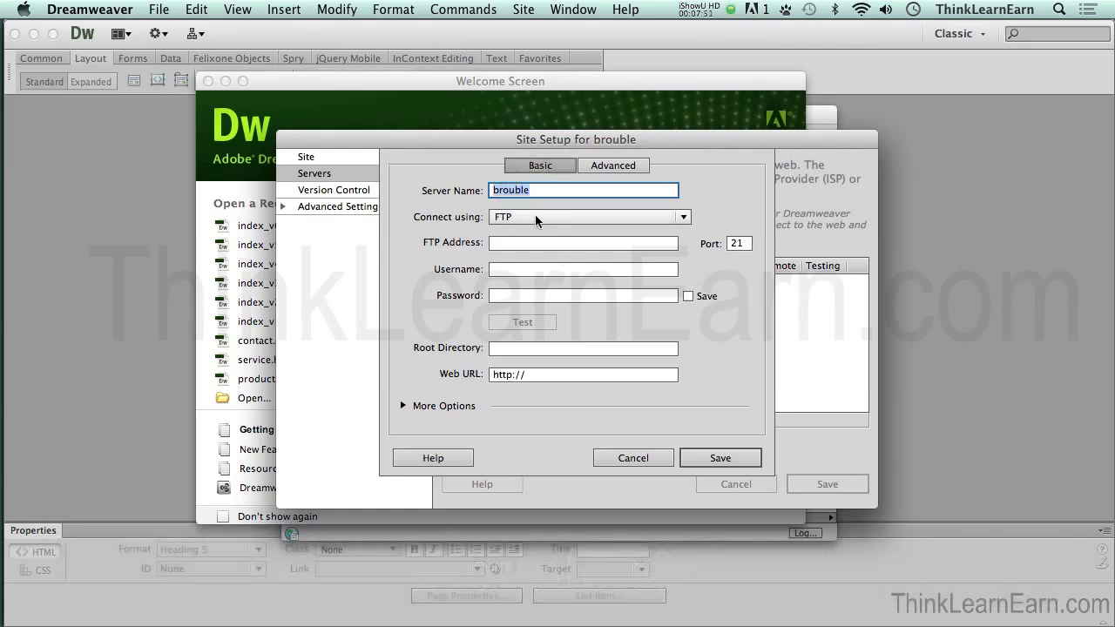
click(529, 242)
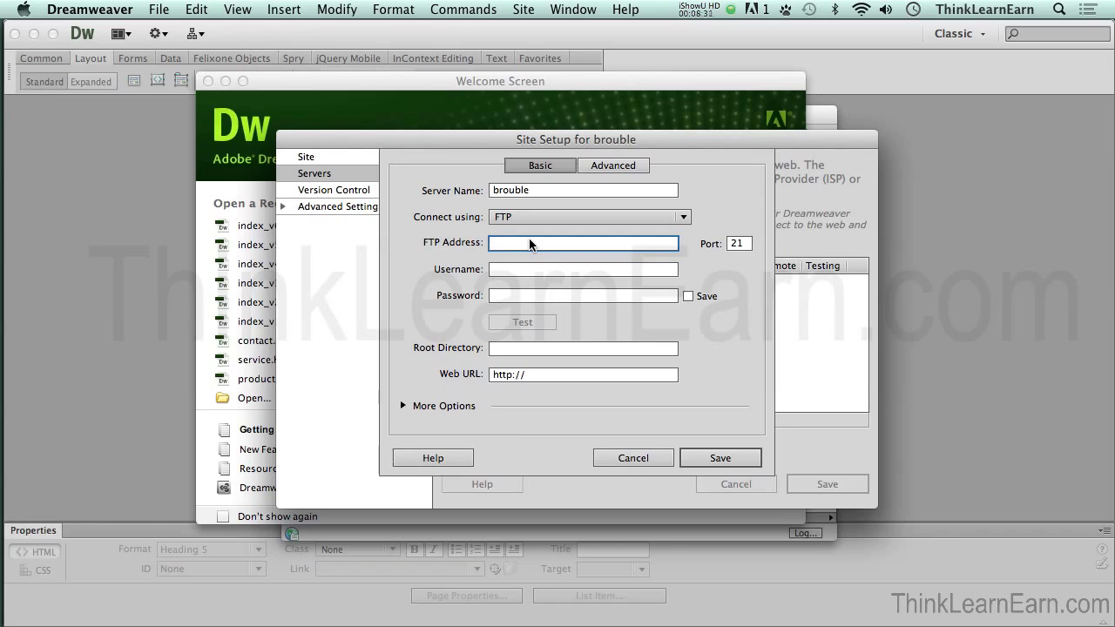
Step: Set the FTP address to brouble.com and enter the FTP login username and password
key(super+v)
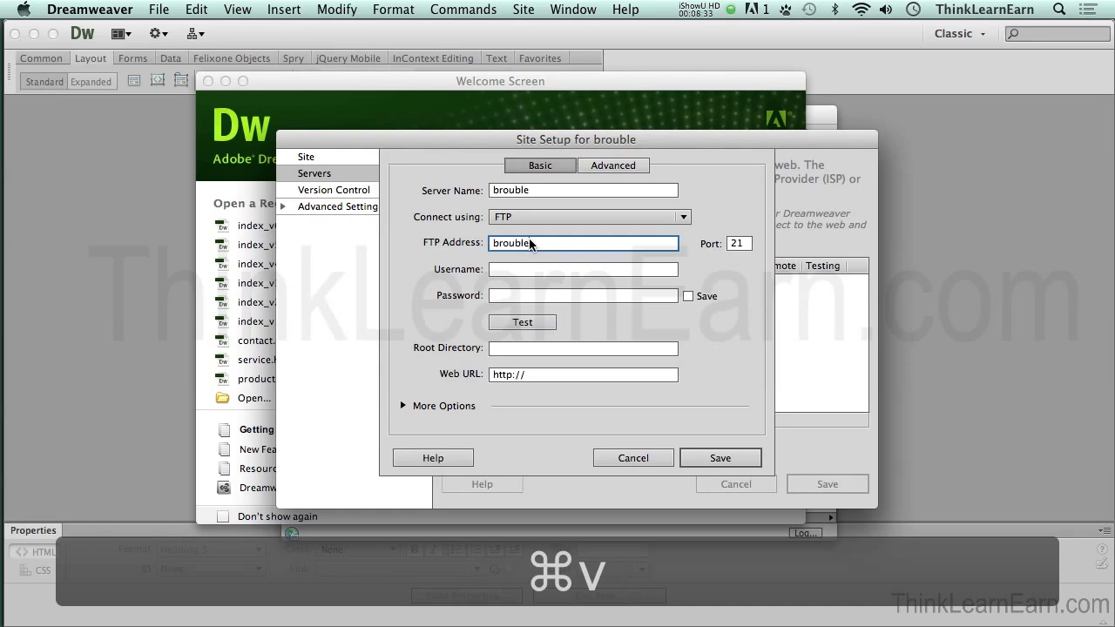
text(.com)
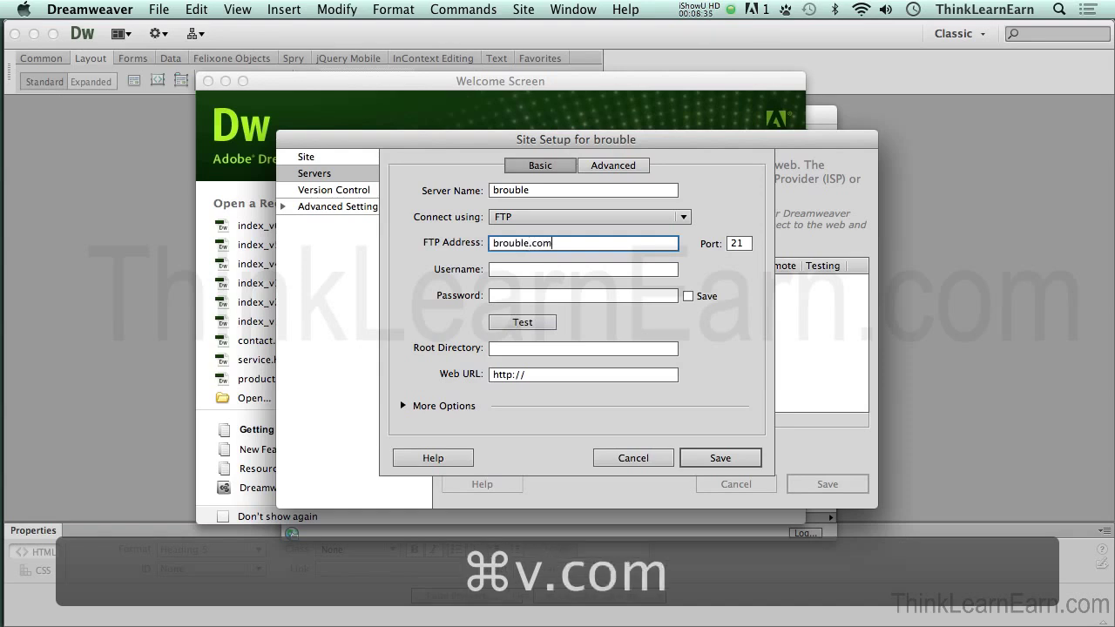
key(Tab)
click(553, 270)
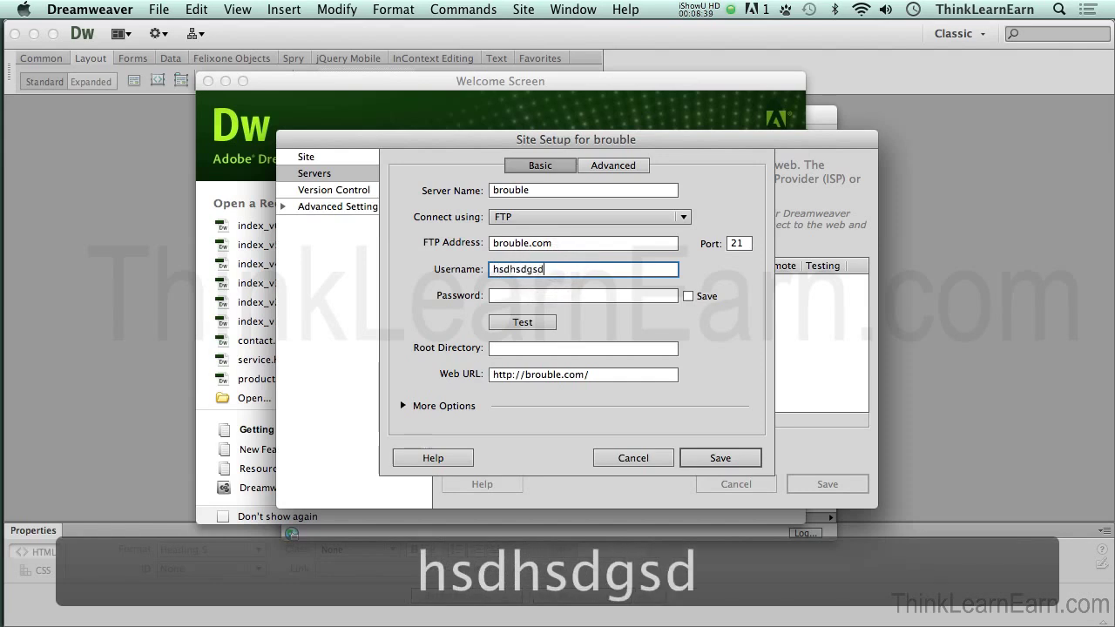
click(493, 295)
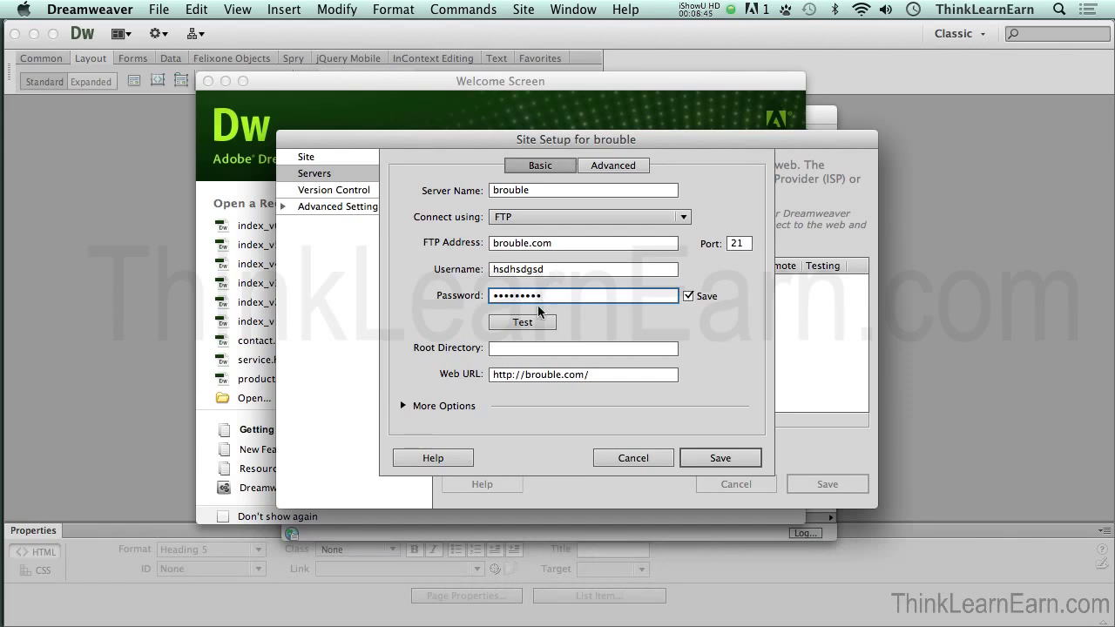
click(525, 375)
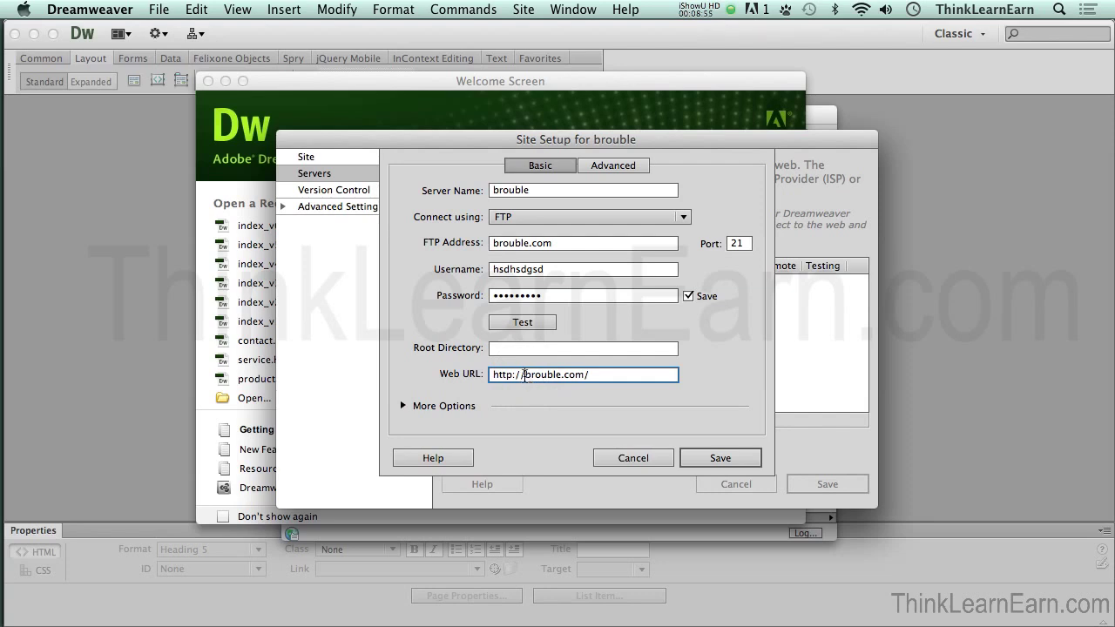
text(www)
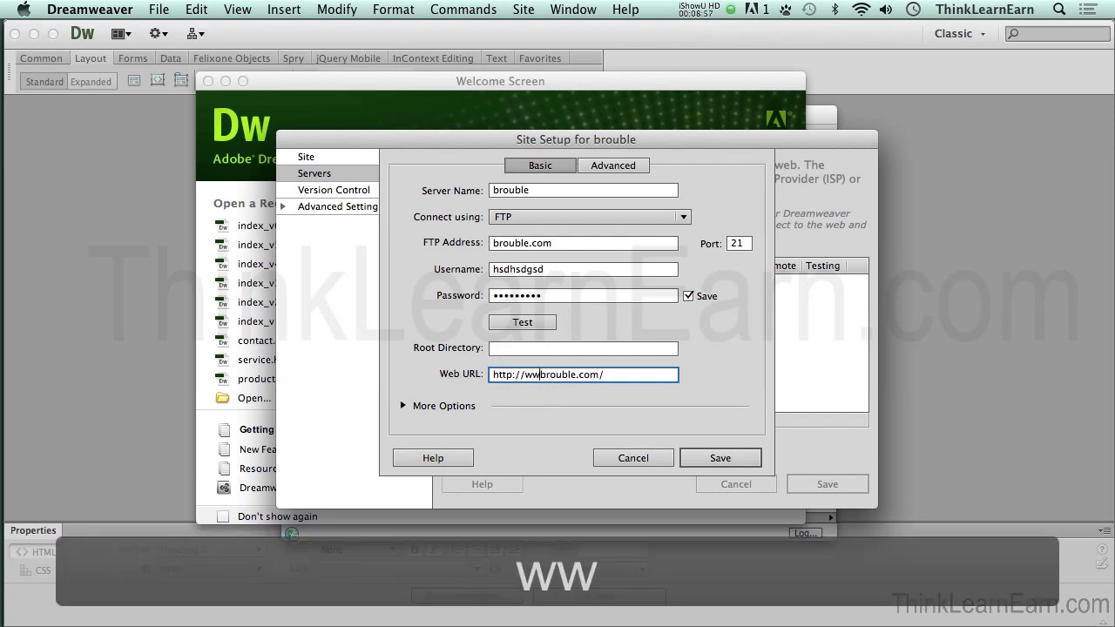
text(.)
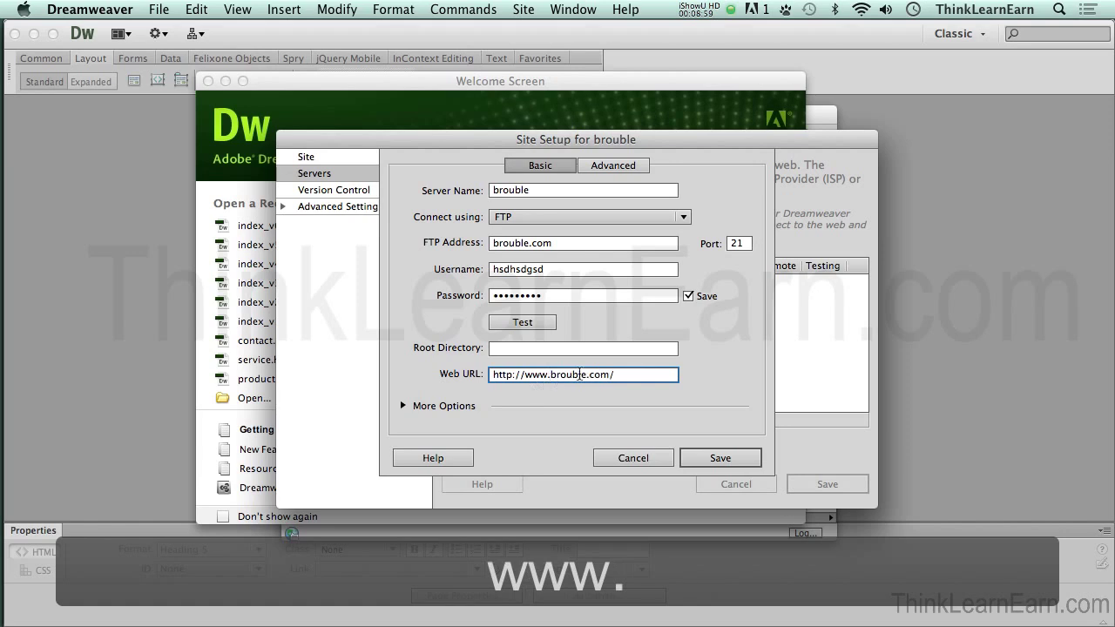
click(535, 349)
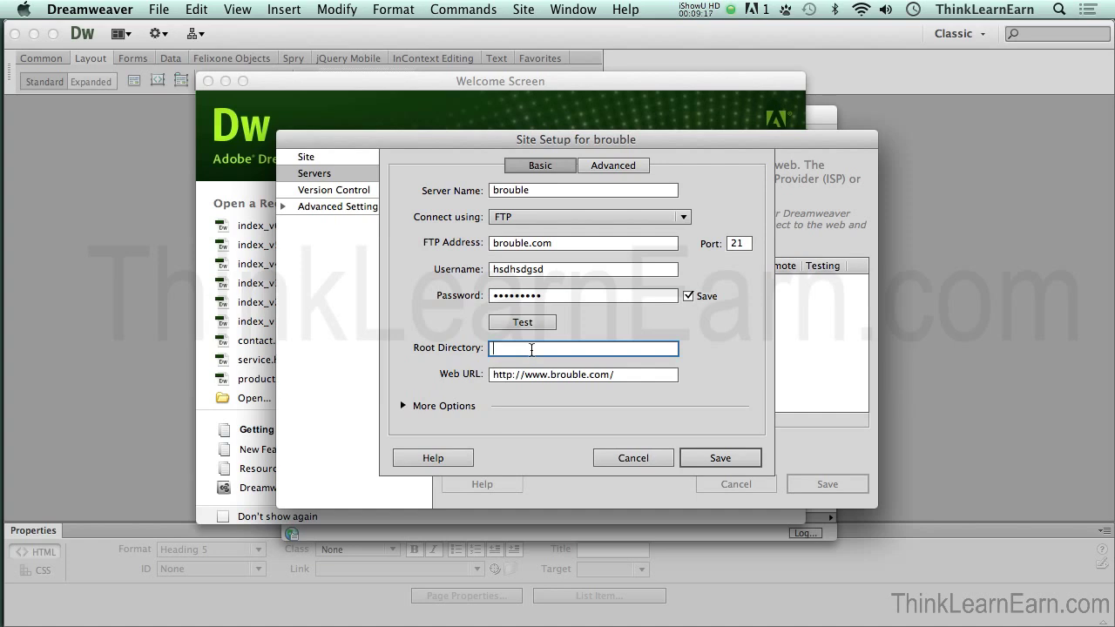
Step: Set the brouble server's root directory to www/, replacing public_html, and save the server
text(www/)
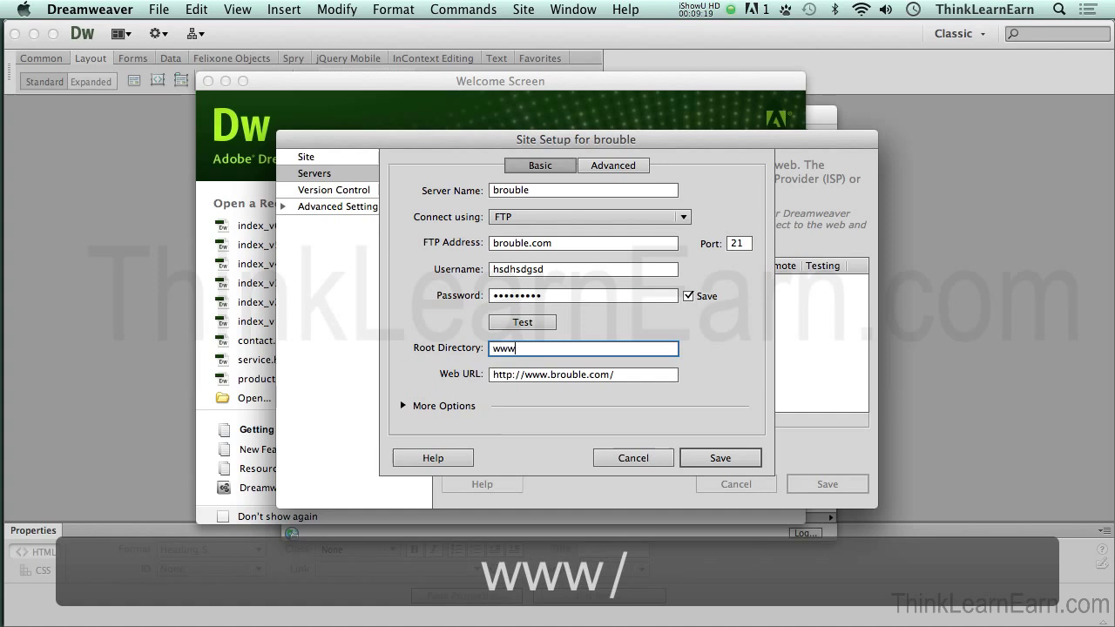
key(BackSpace)
key(BackSpace)
key(BackSpace)
key(BackSpace)
text(pub)
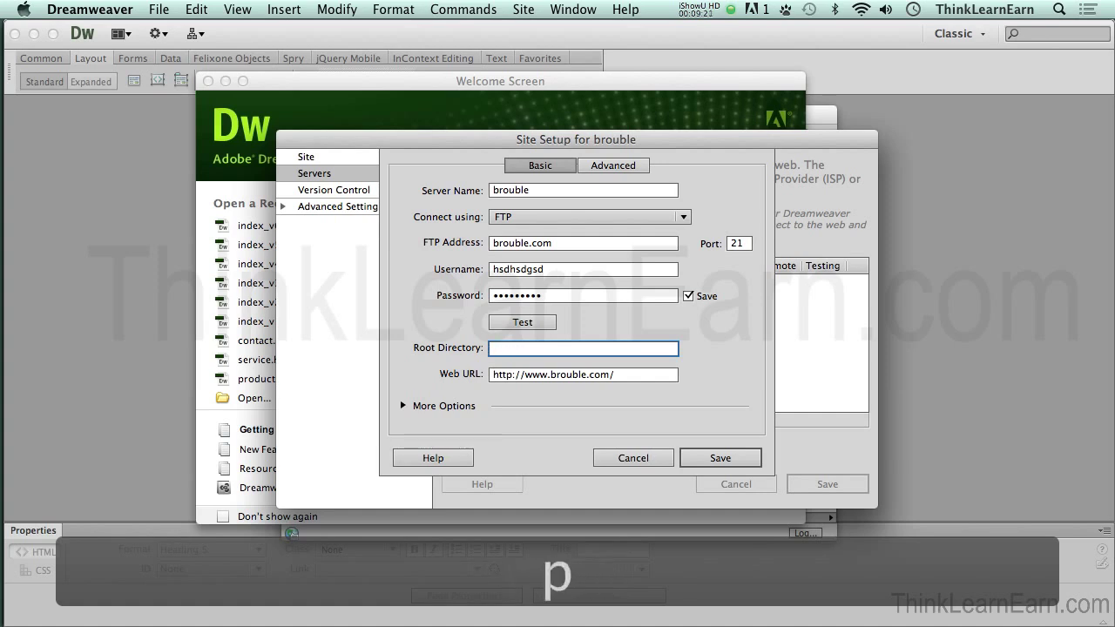
text(li)
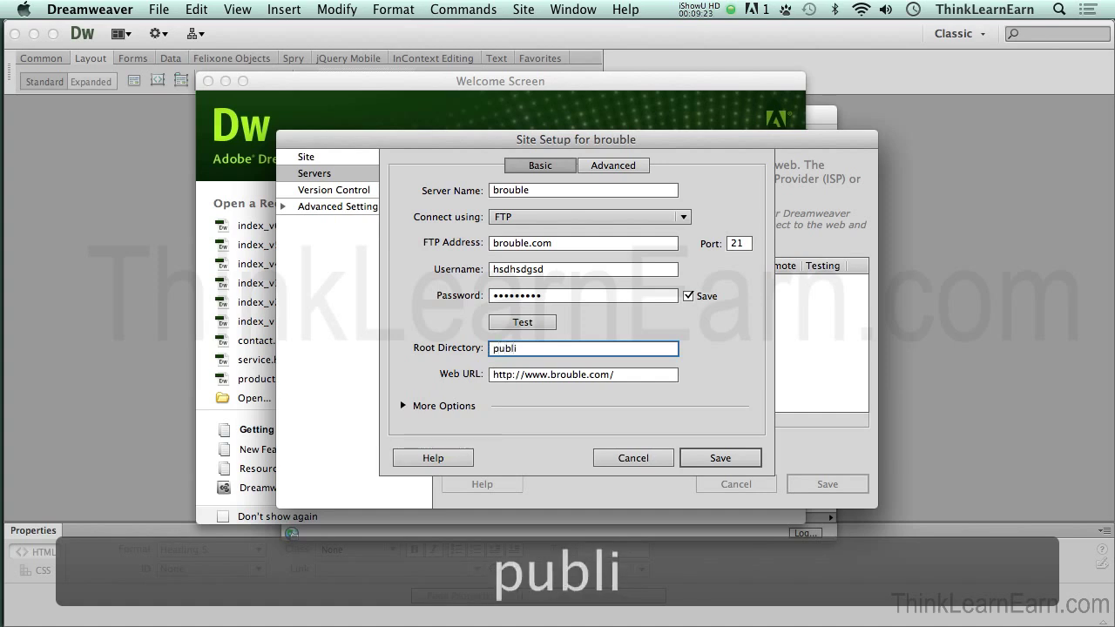
text(c_html)
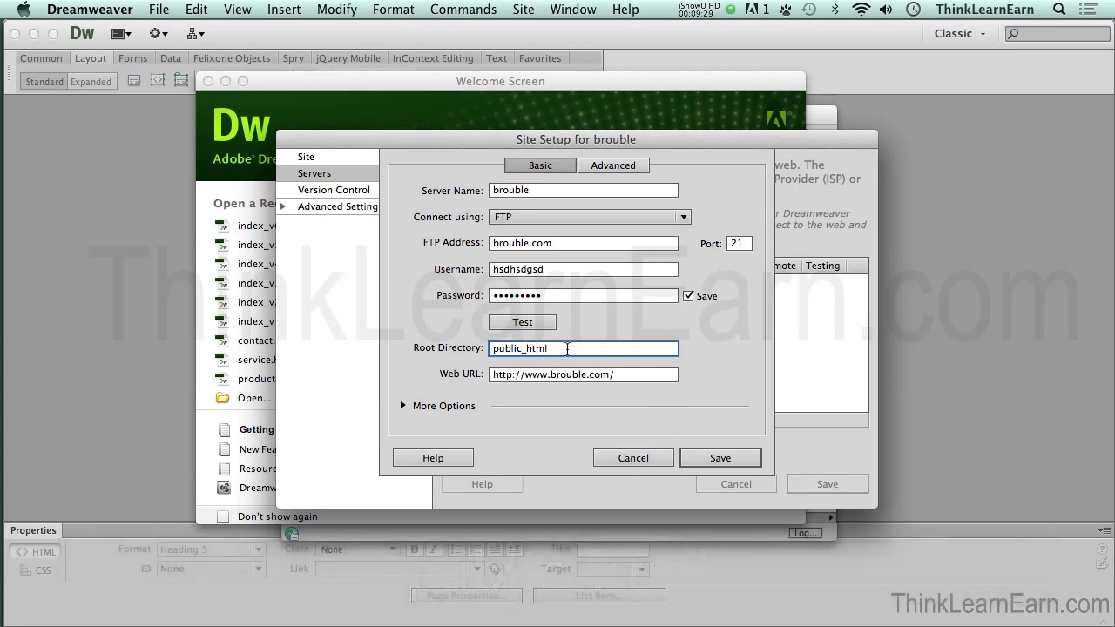
double_click(571, 351)
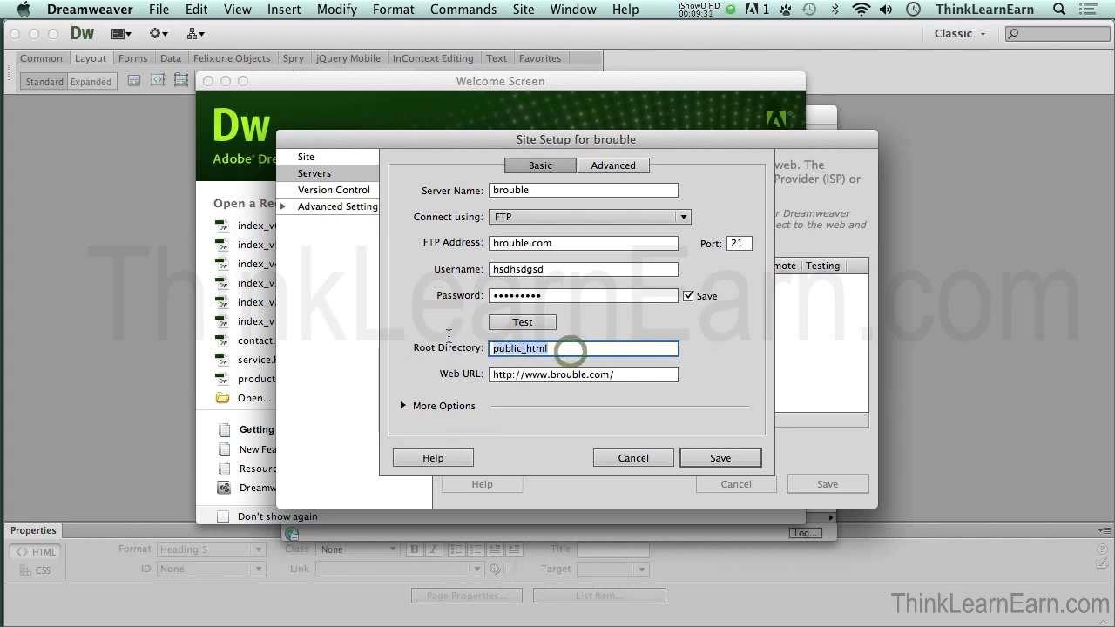
text(www/)
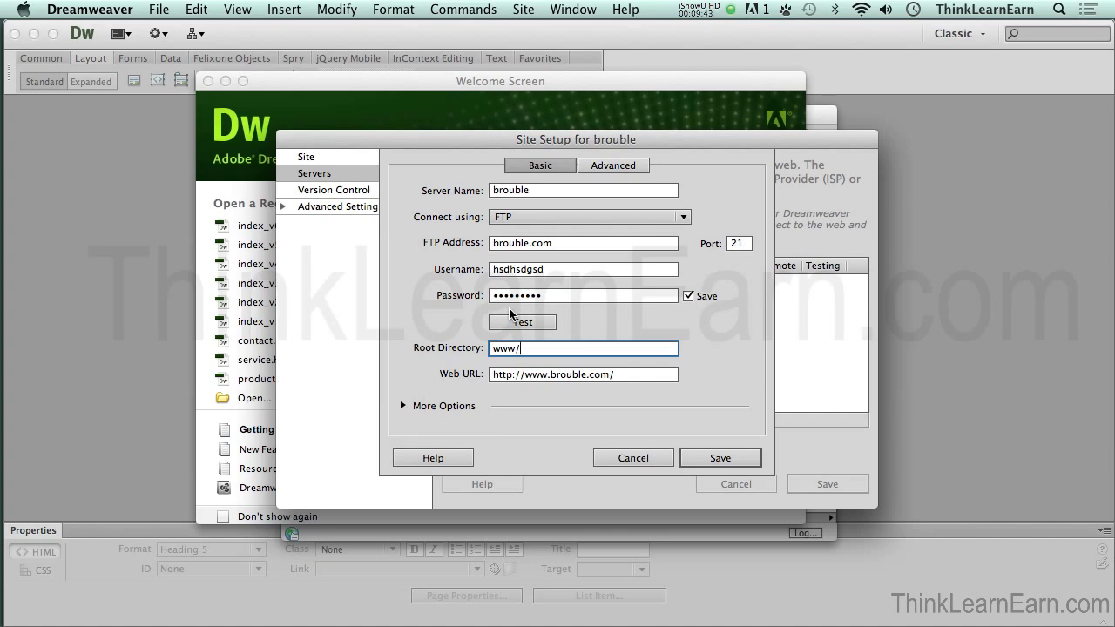
click(718, 458)
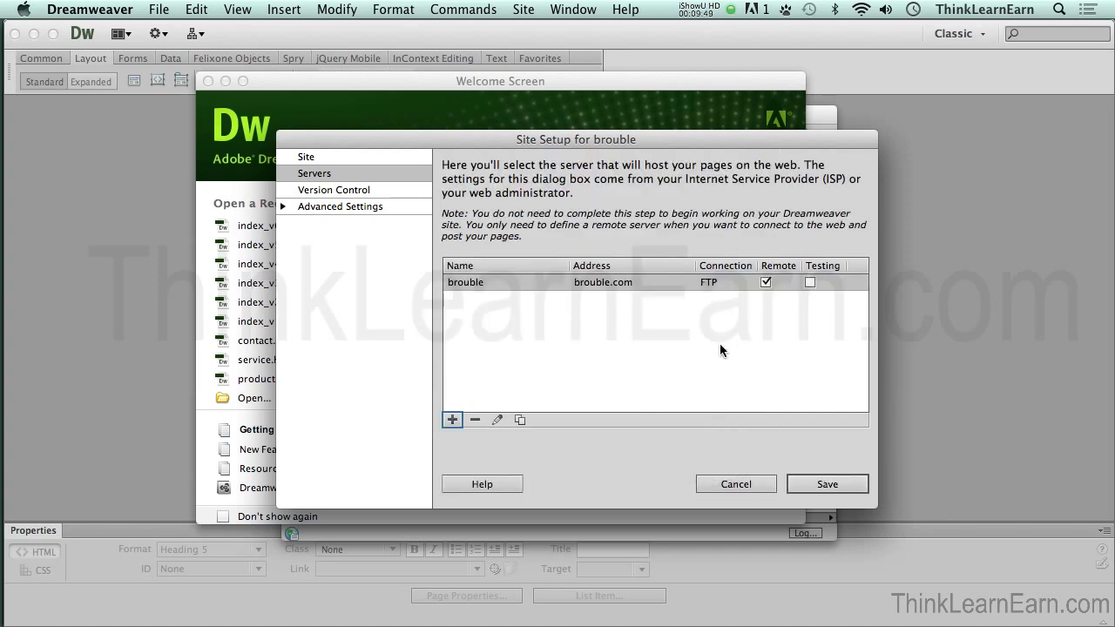
Step: Mark the brouble server as a testing server too and save the Site Setup
click(810, 281)
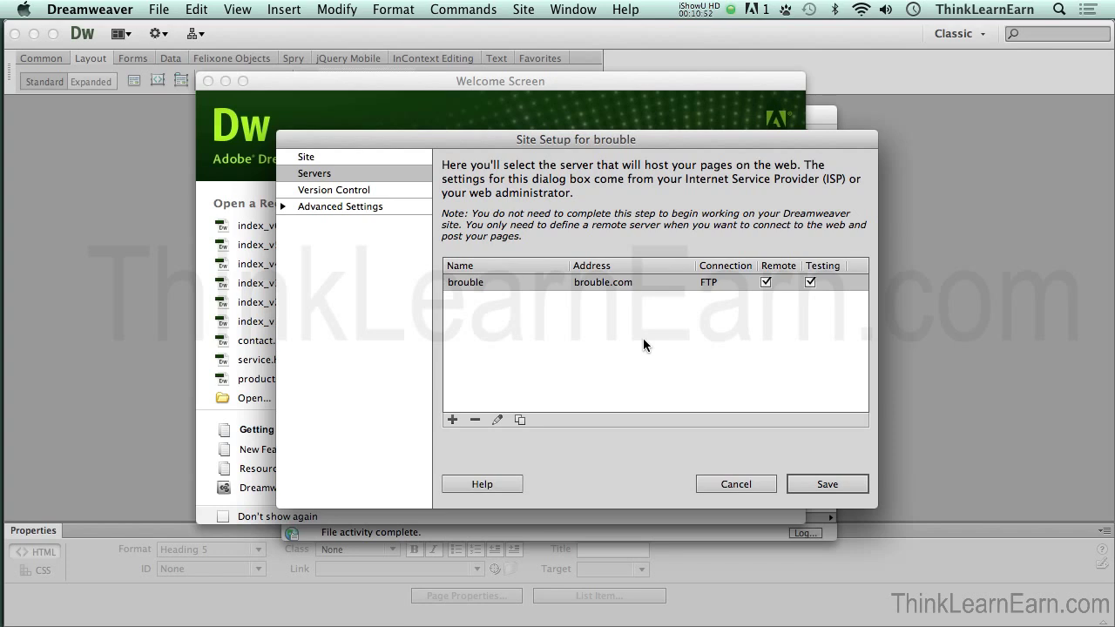
click(815, 485)
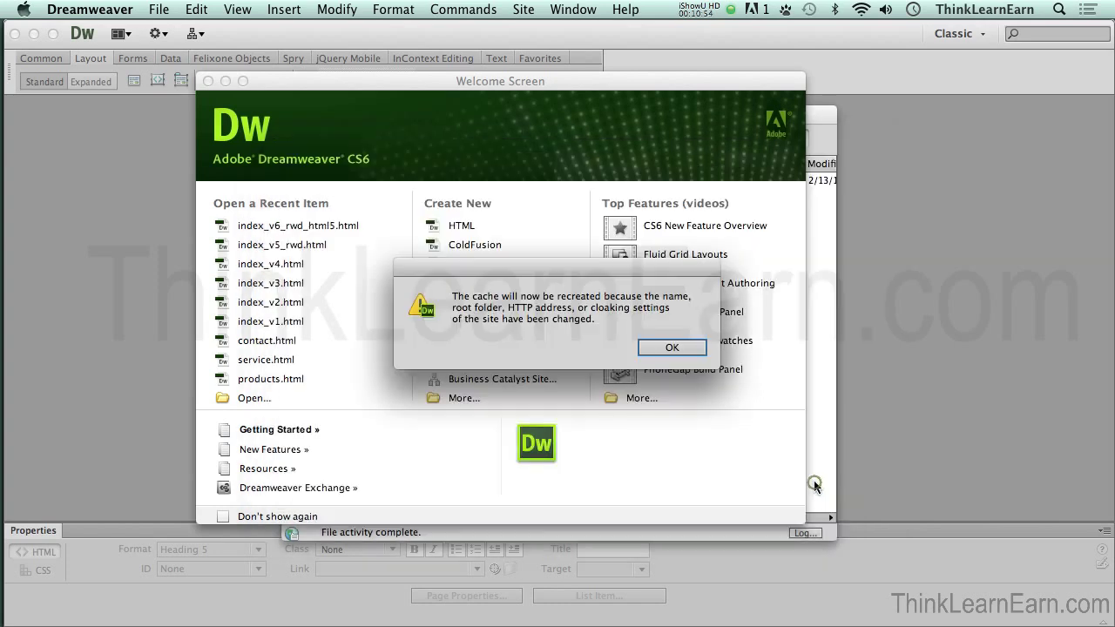
Step: Dismiss the cache notice, reopen the Files panel with Cmd+Shift+F, and connect to brouble's /www/ folder
click(670, 347)
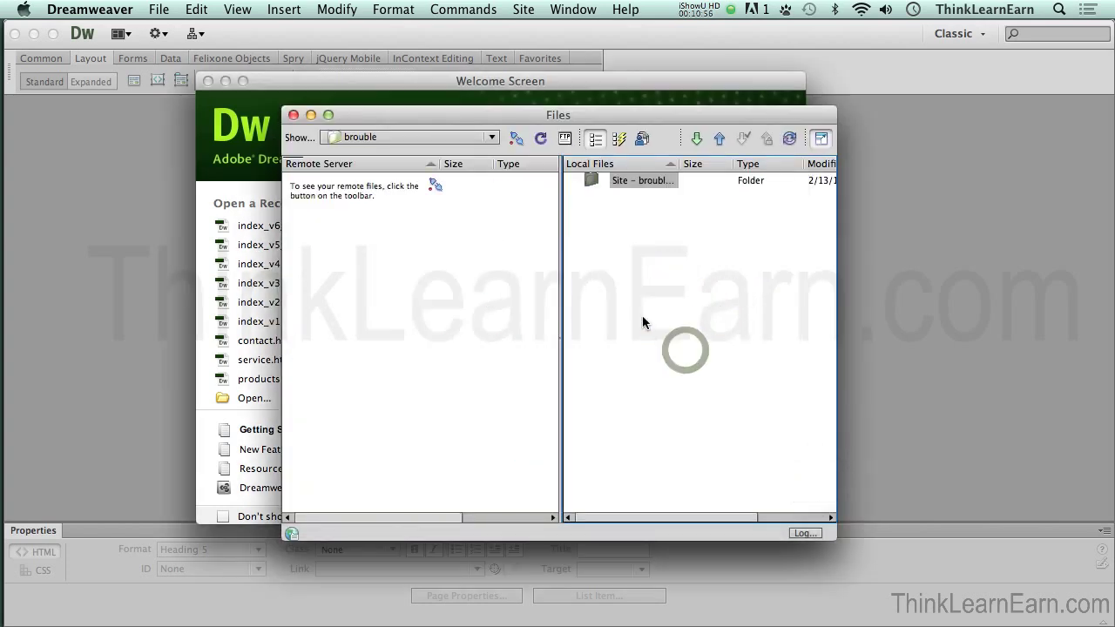
drag(567, 117, 539, 108)
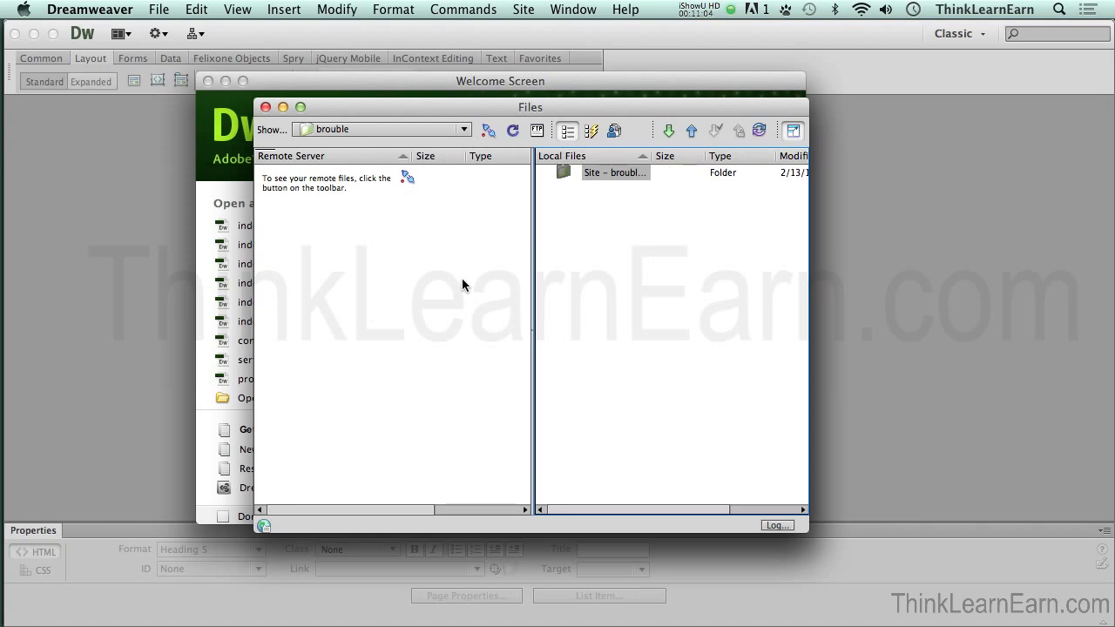
key(super+shift+f)
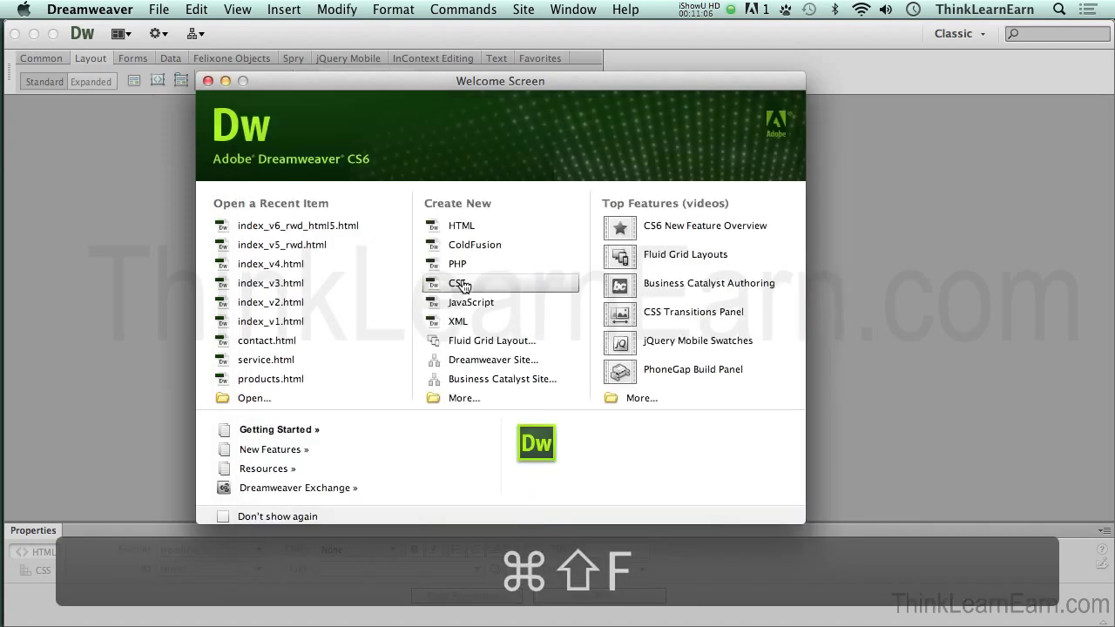
key(super+shift+f)
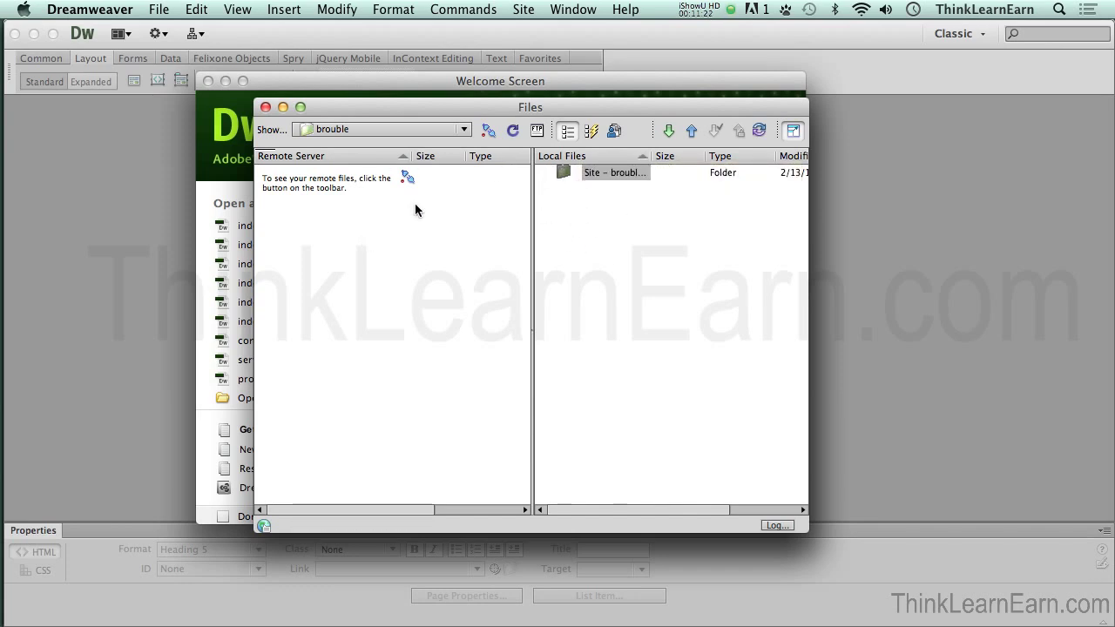
click(490, 132)
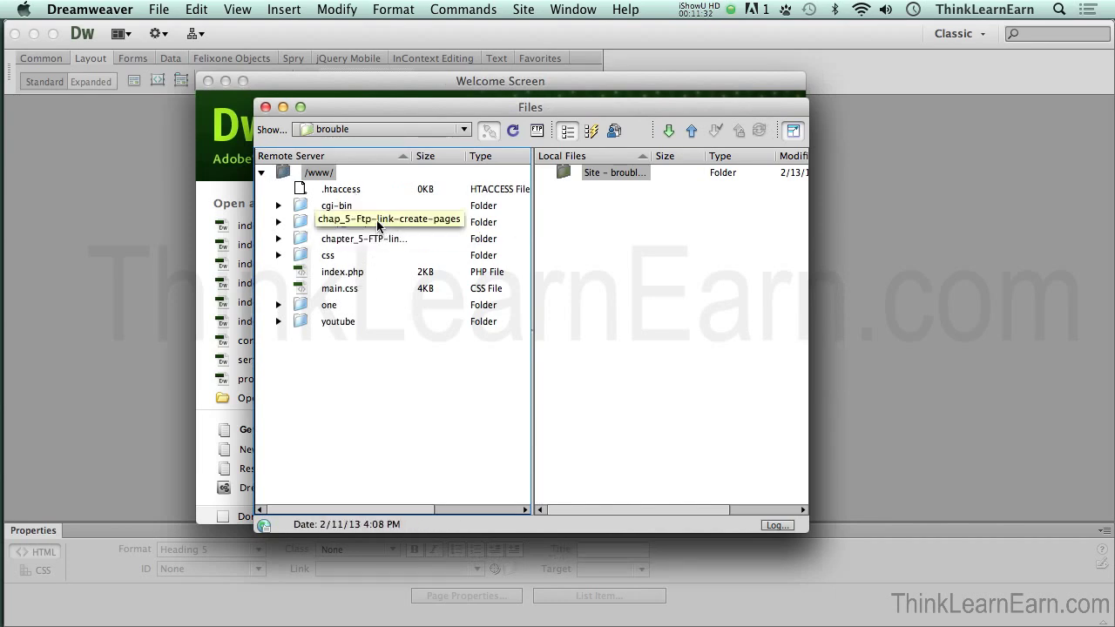
Step: Get the remote index.php into the local site from the Remote Server list
click(299, 271)
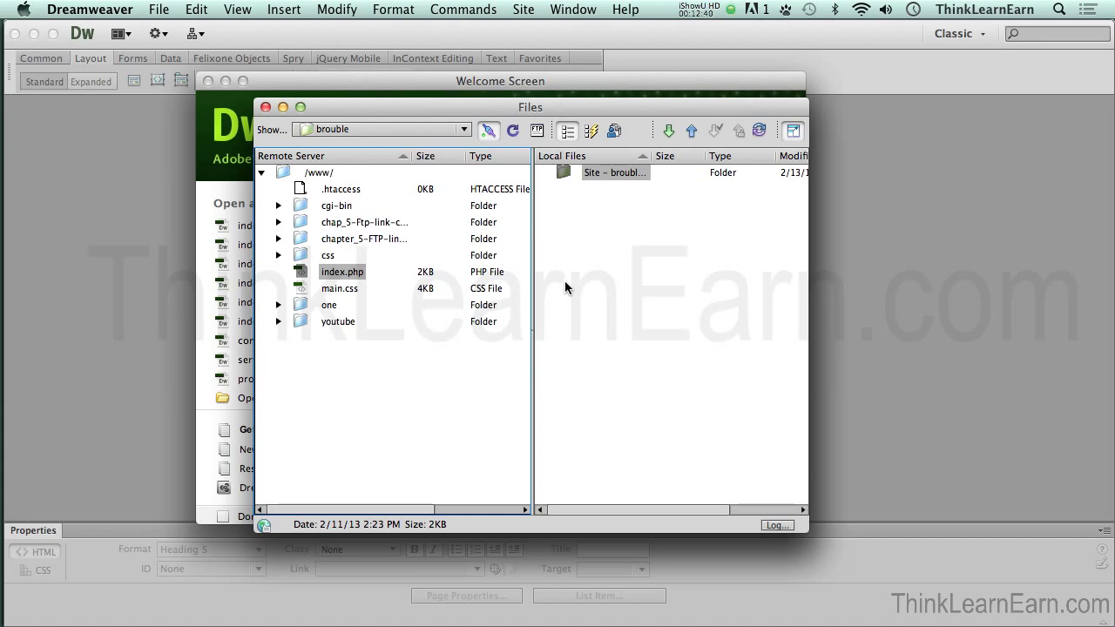
double_click(303, 273)
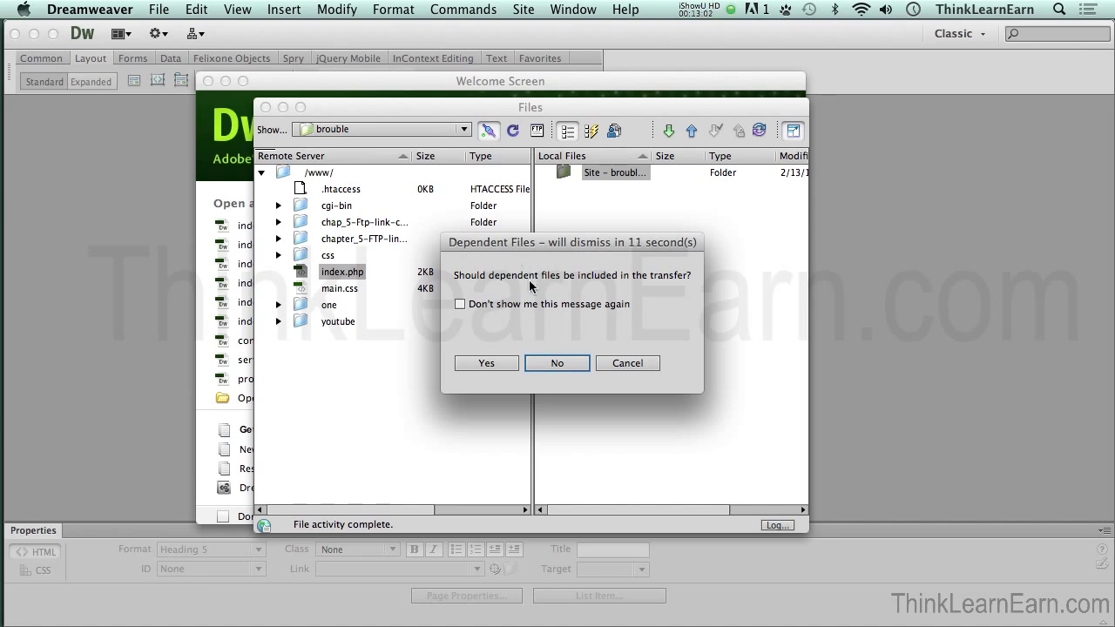
Step: Accept dependent files so index.php and main.css download, then hide the Files panel to show index.php
click(496, 364)
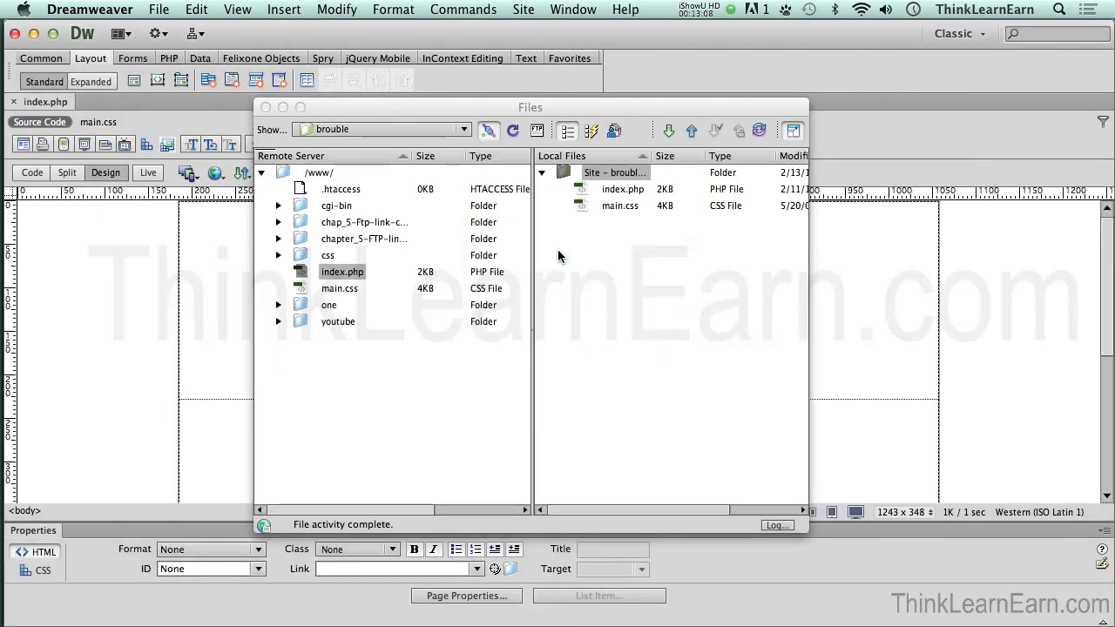
click(494, 108)
key(super+shift+f)
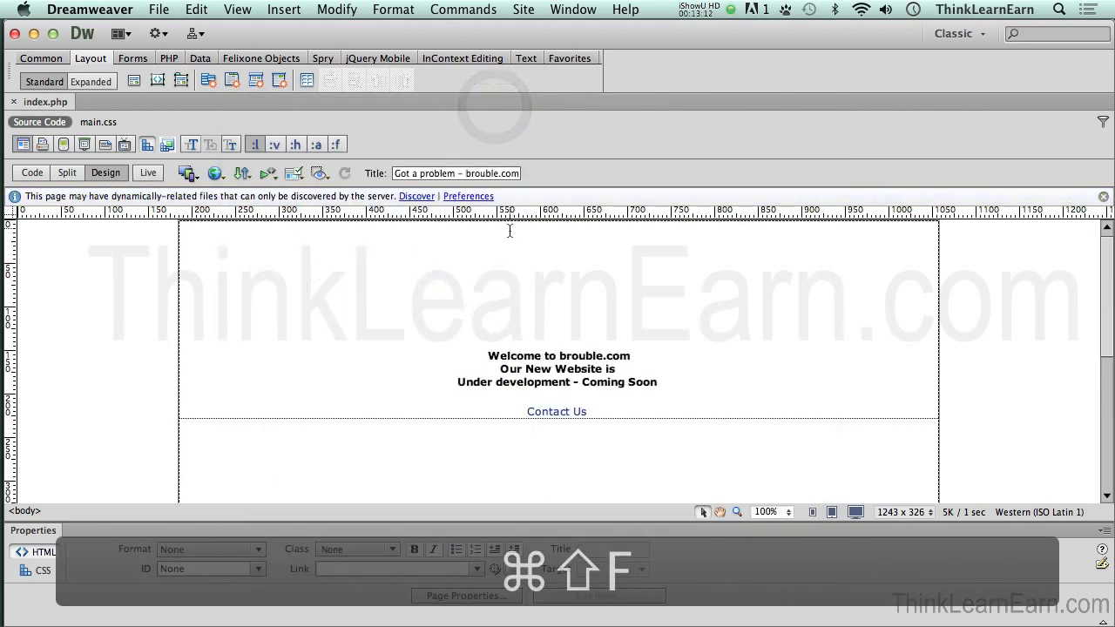
Step: Append 'Spring of 2013' after 'Coming Soon', fixing the 'Speing' typo, and save index.php
click(499, 257)
click(684, 226)
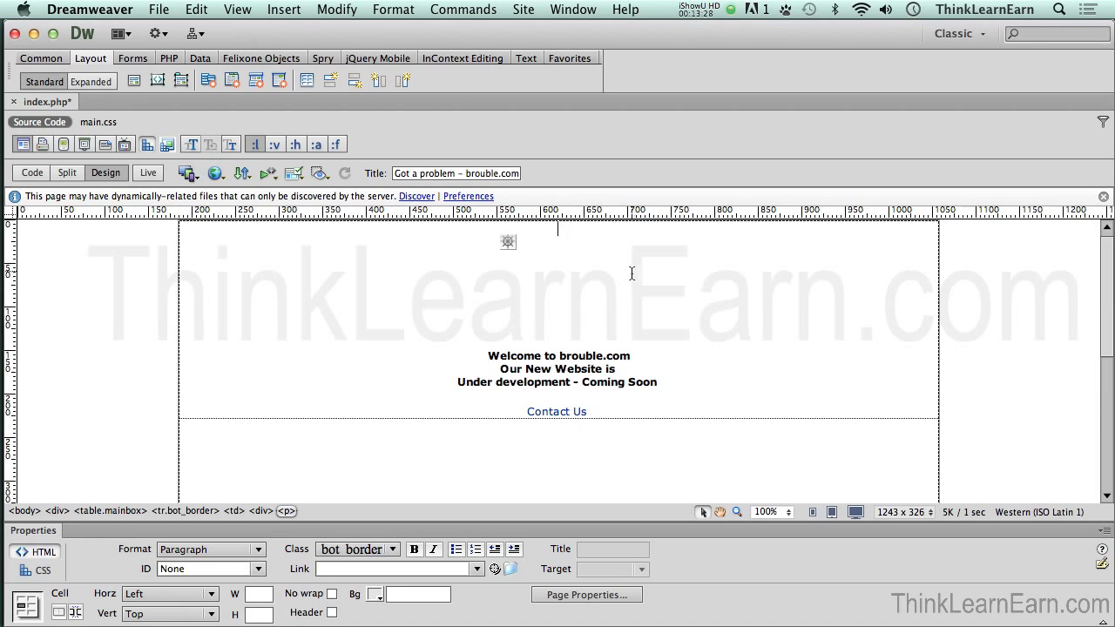
click(659, 382)
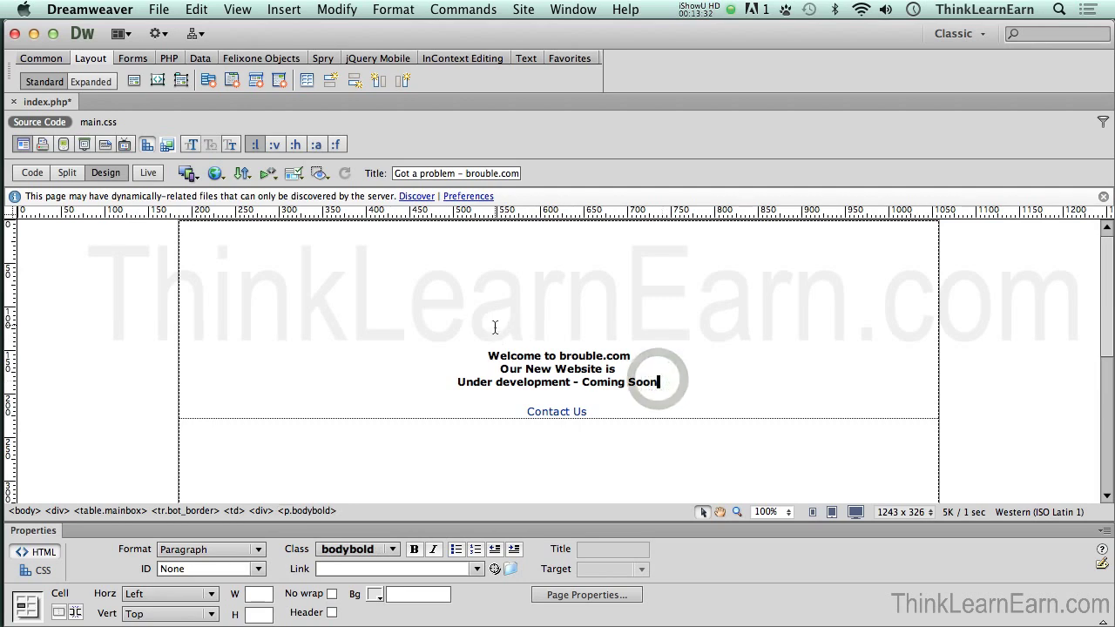
text(Speing)
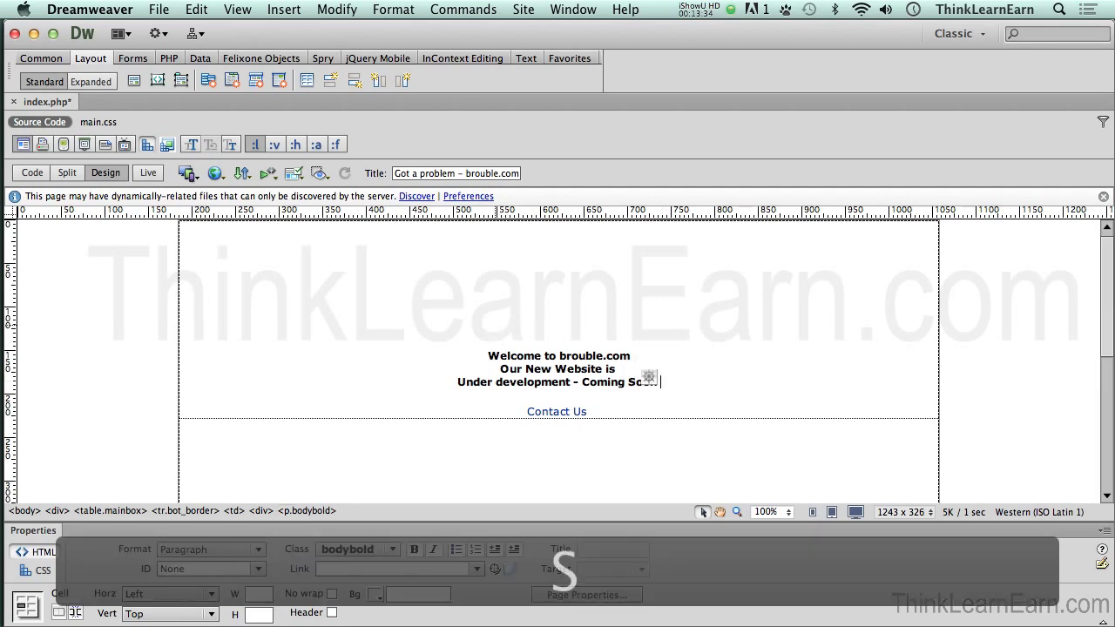
text( of 2013)
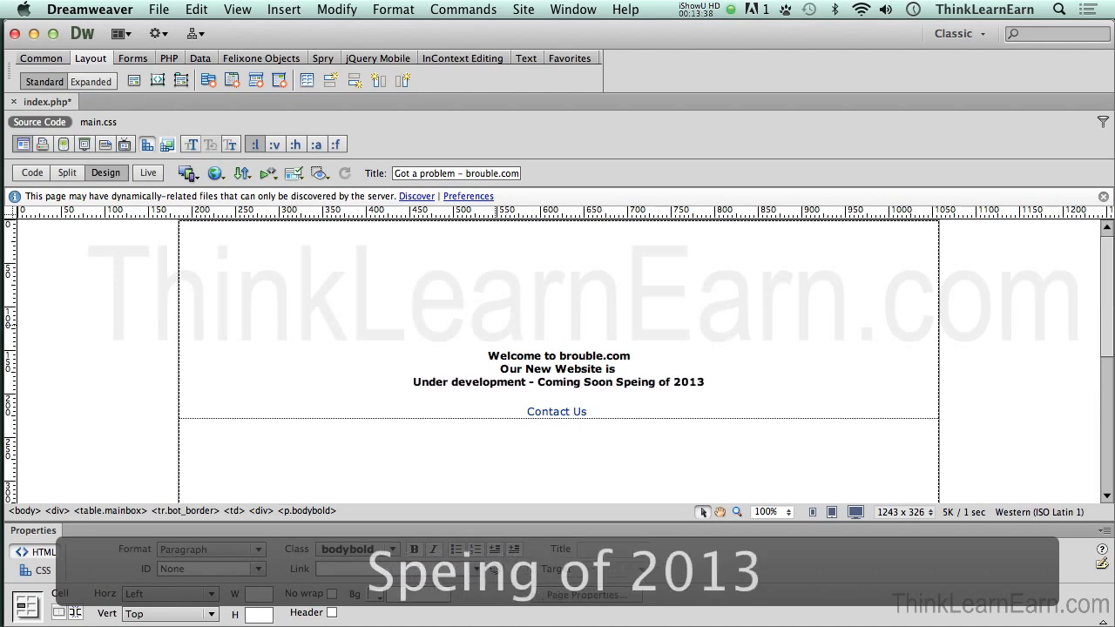
double_click(631, 382)
text(Spring)
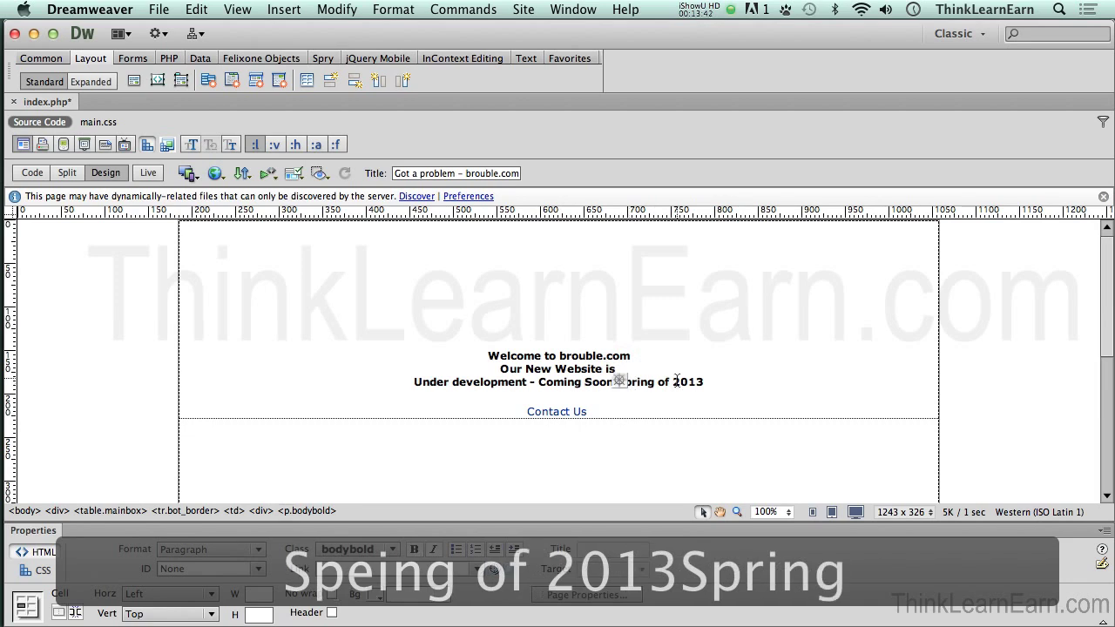
key(super+s)
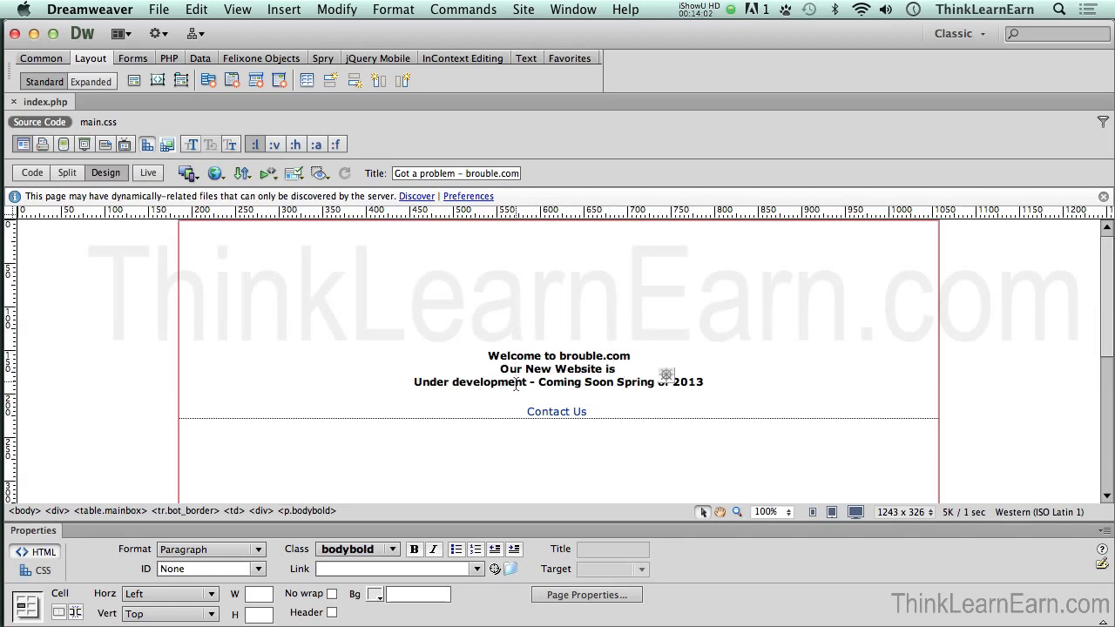
click(586, 339)
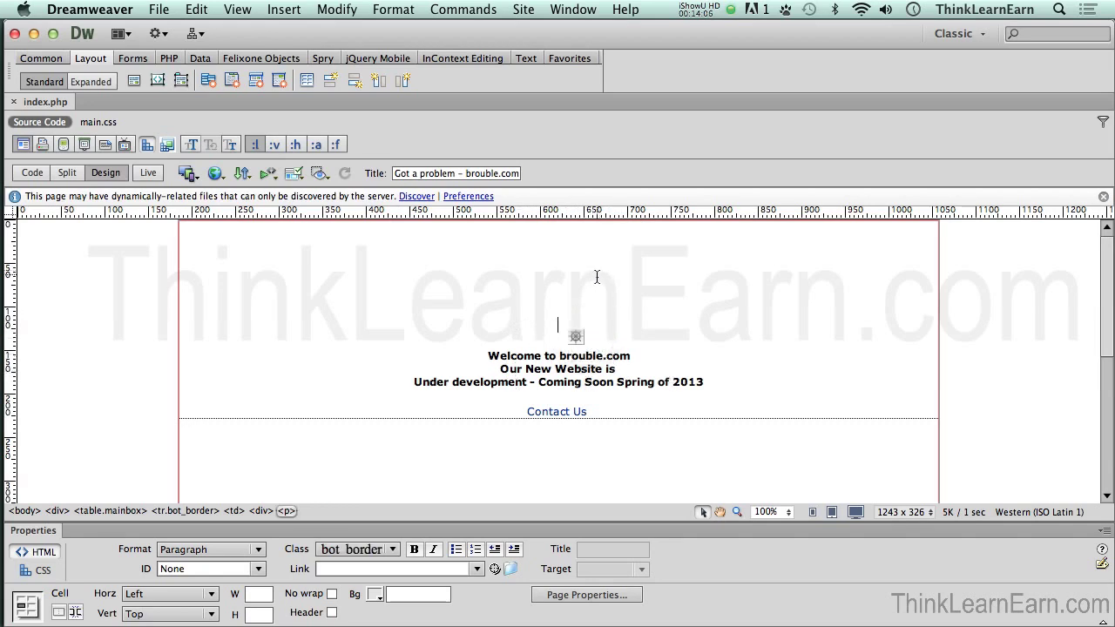
click(575, 10)
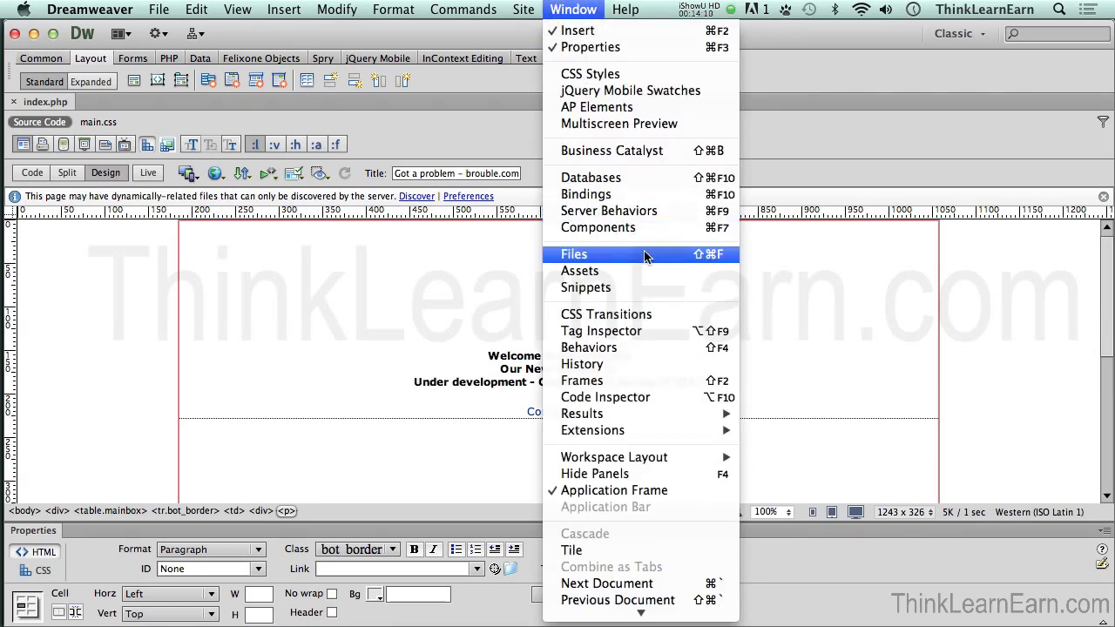
click(645, 254)
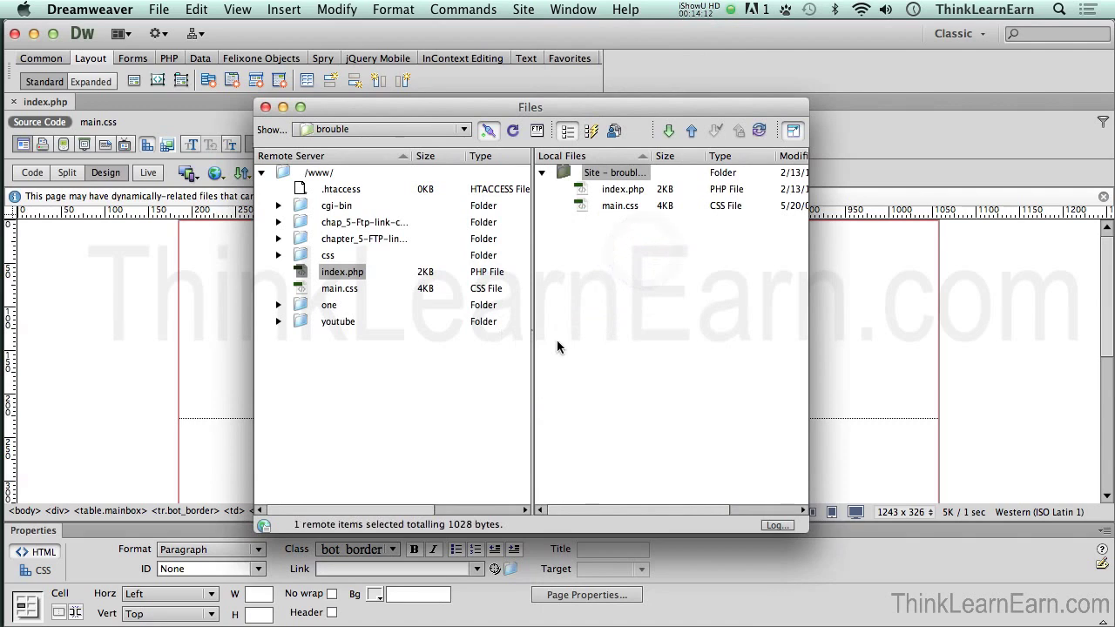
click(300, 255)
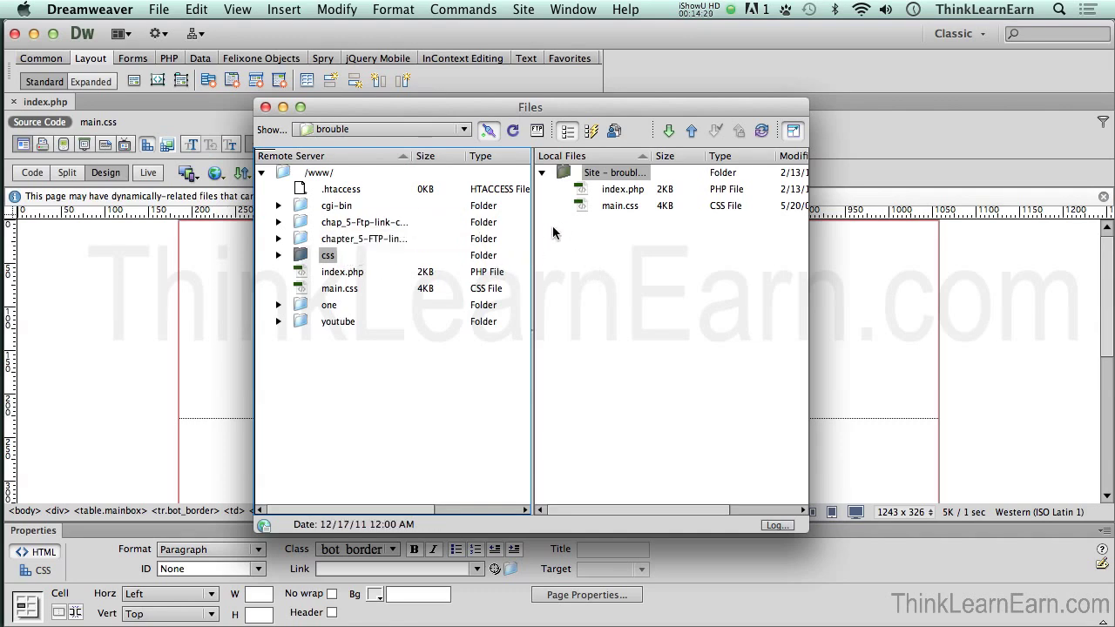
click(579, 209)
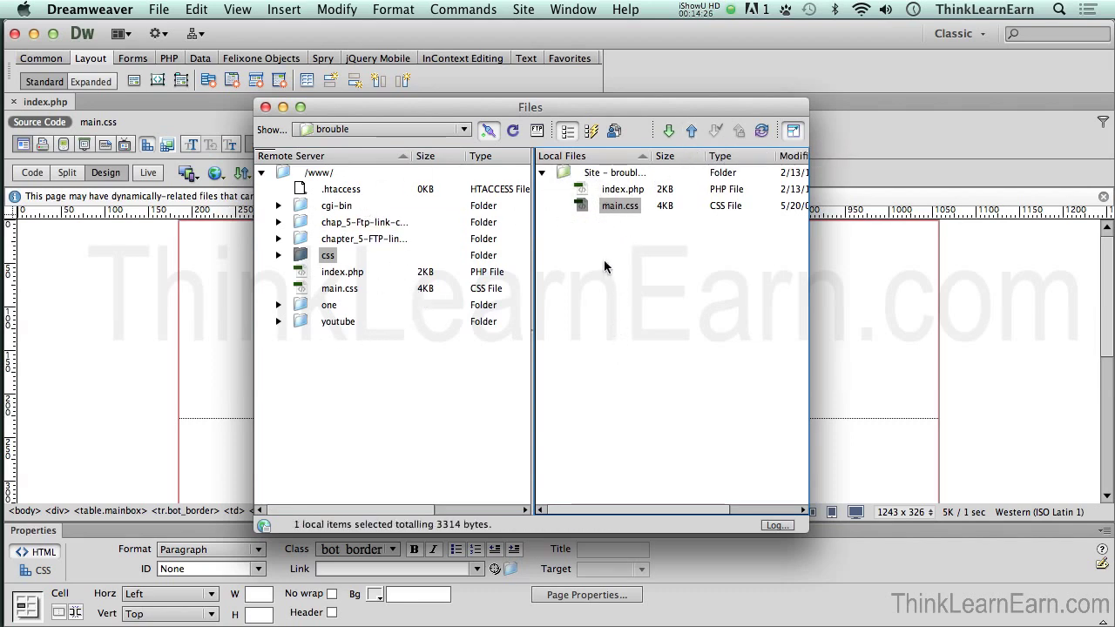
key(super+shift+f)
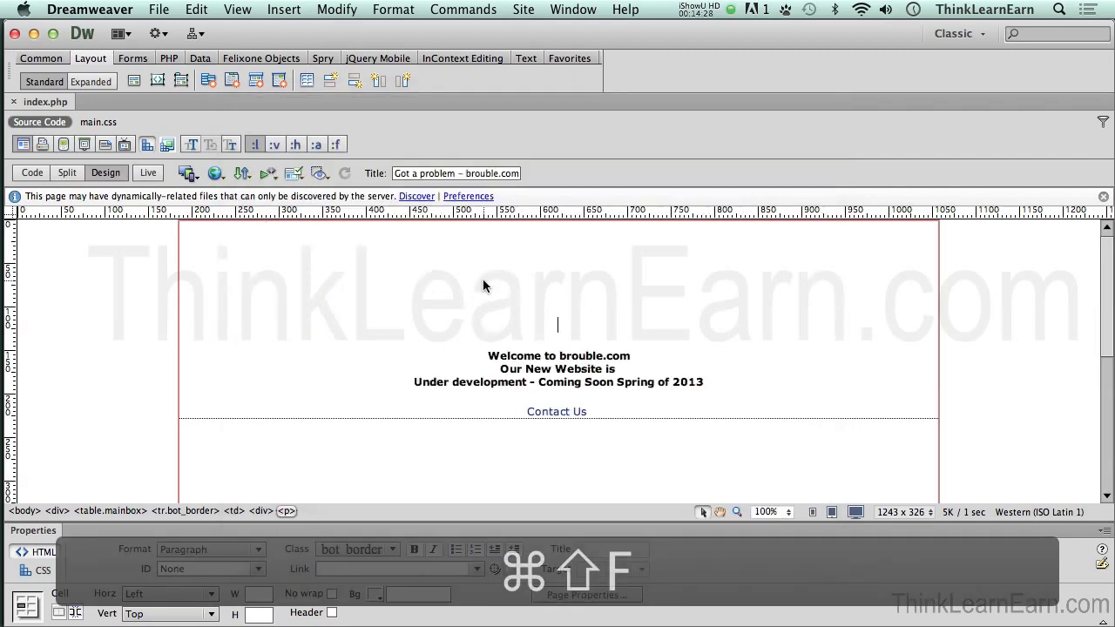
click(498, 288)
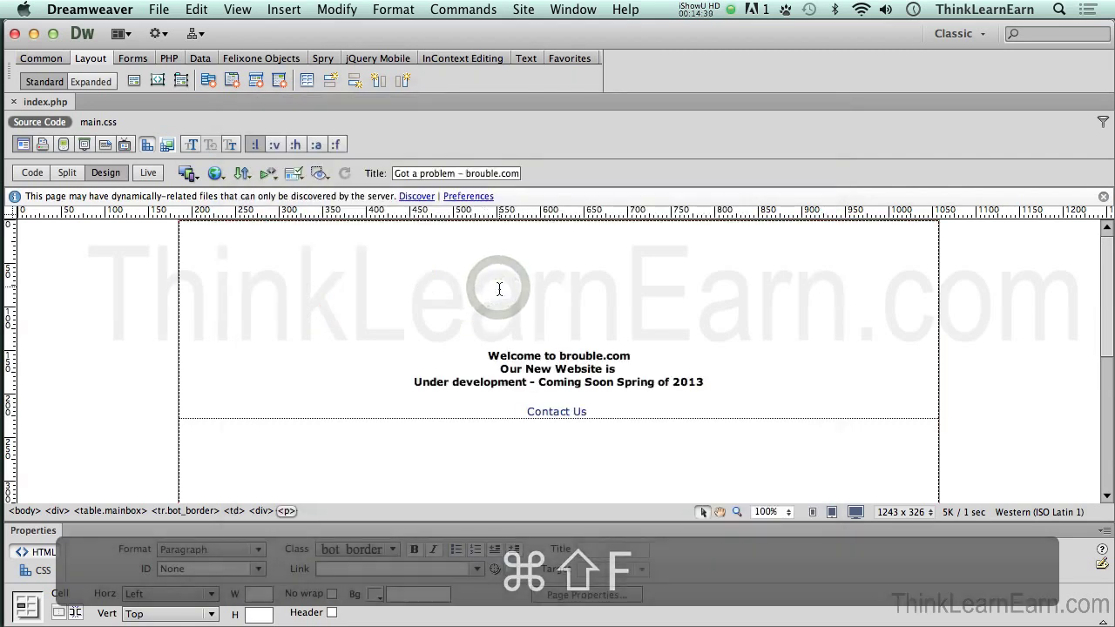
Step: Format the welcome text as a Heading 2 with the bot_border class
click(537, 355)
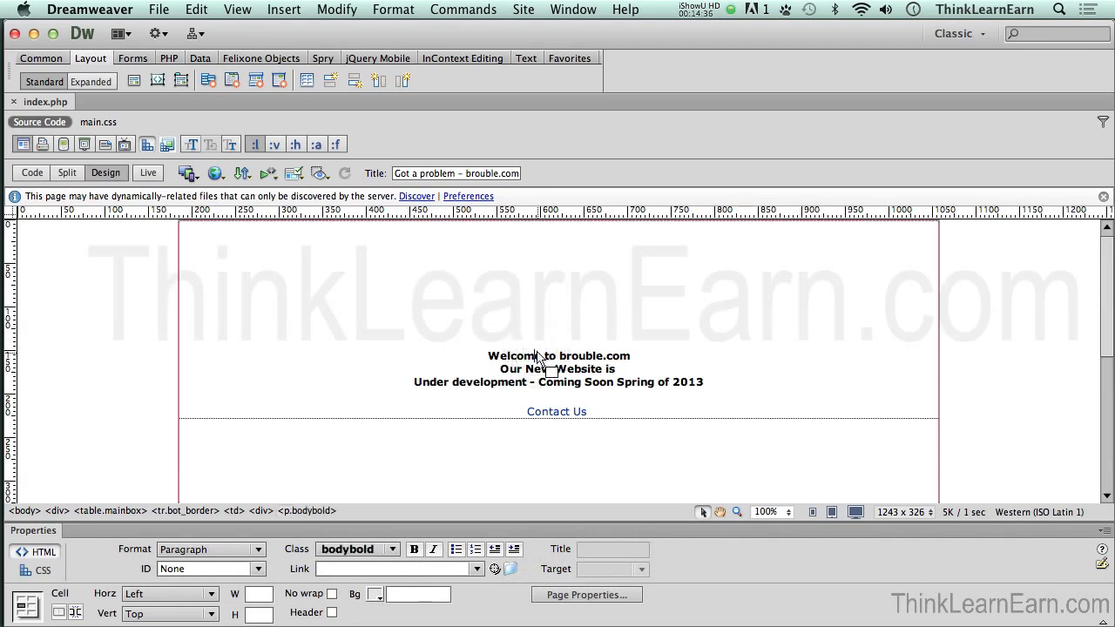
key(super+1)
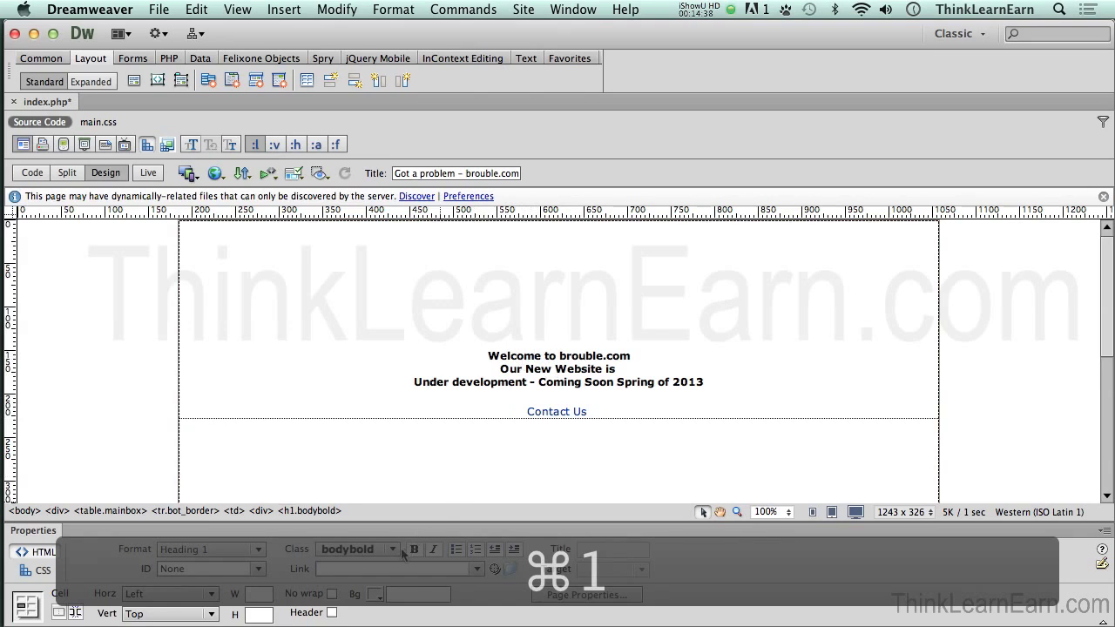
click(396, 549)
click(424, 514)
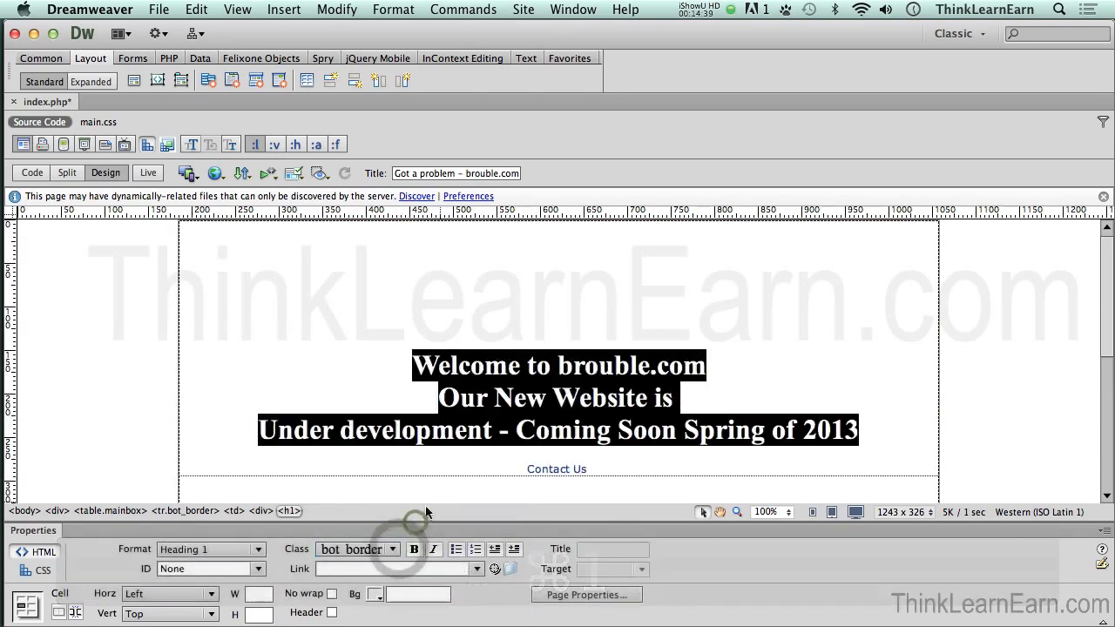
click(507, 366)
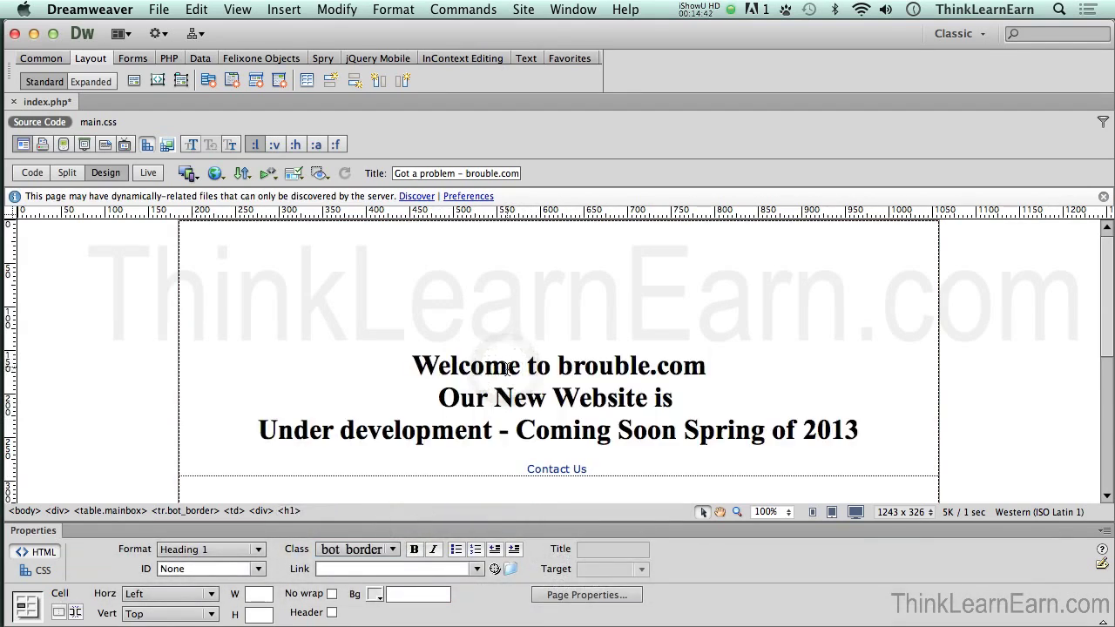
key(super+2)
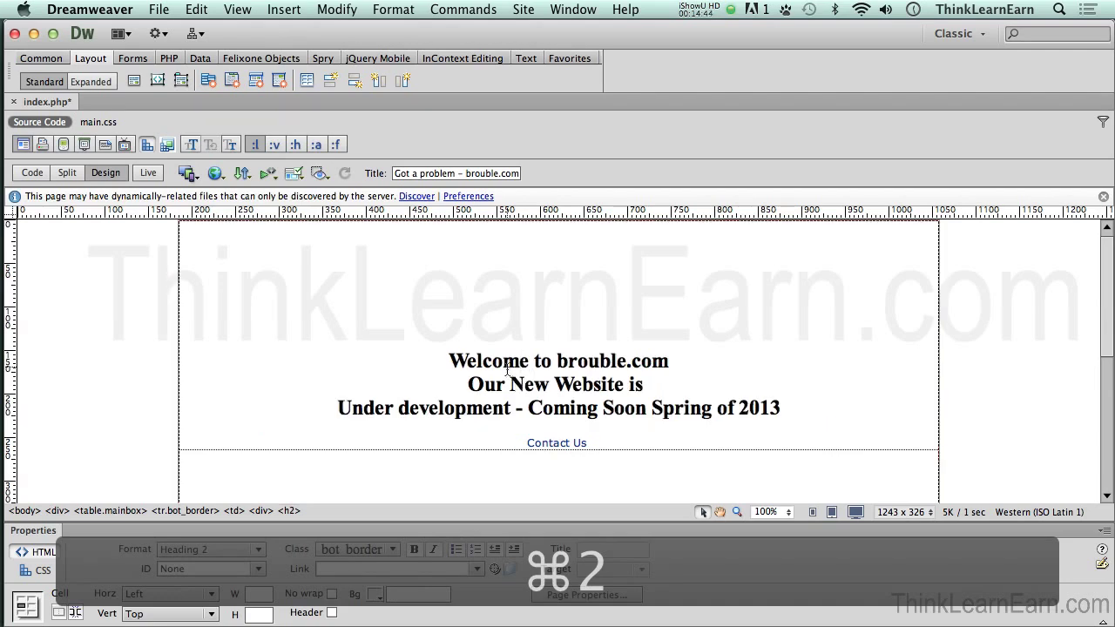
Step: Break 'Coming Soon Spring of 2013' onto its own line and save index.php
click(523, 411)
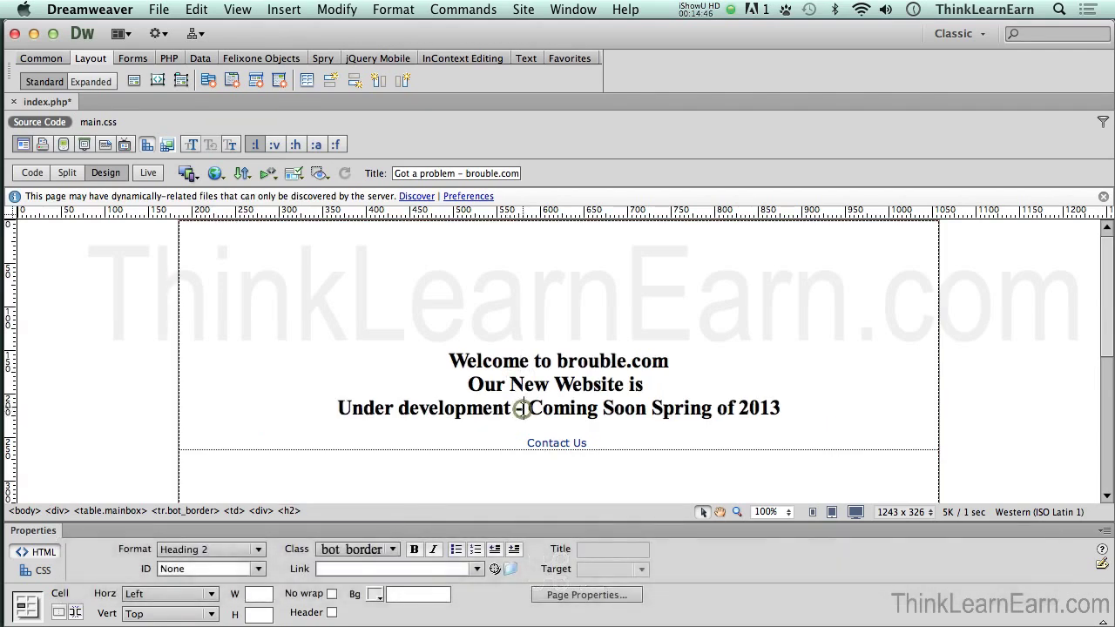
key(shift+Return)
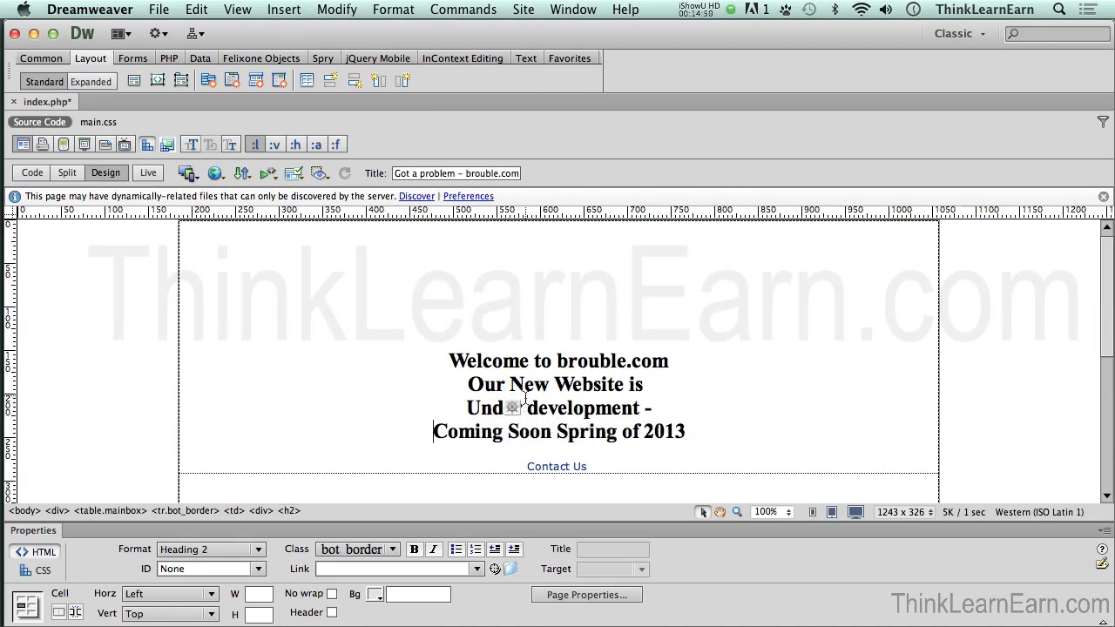
key(super+s)
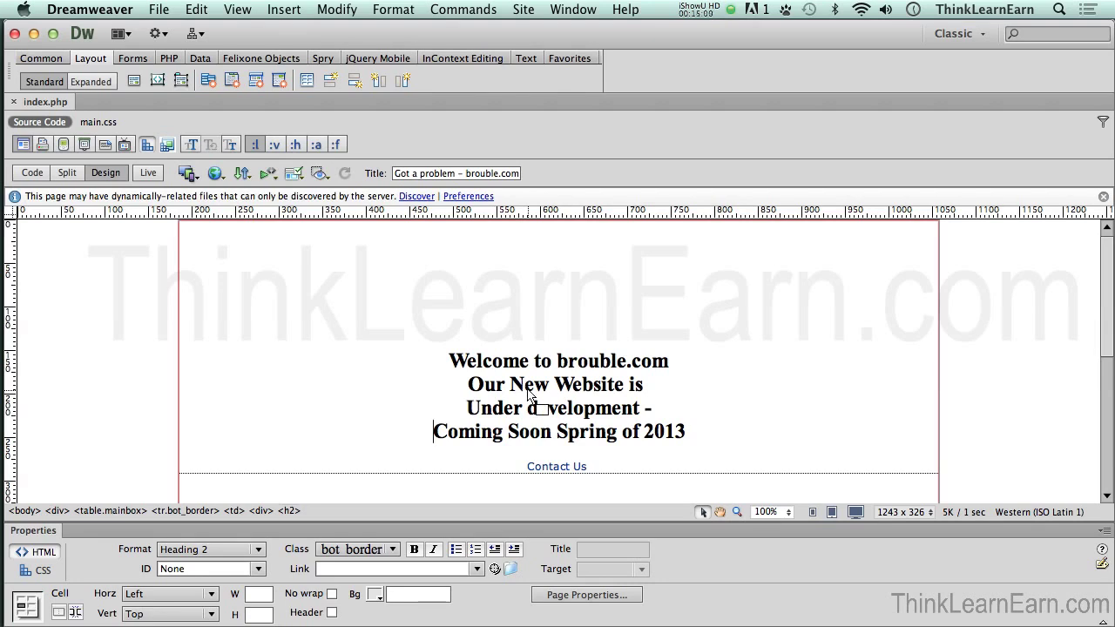
key(super+shift+f)
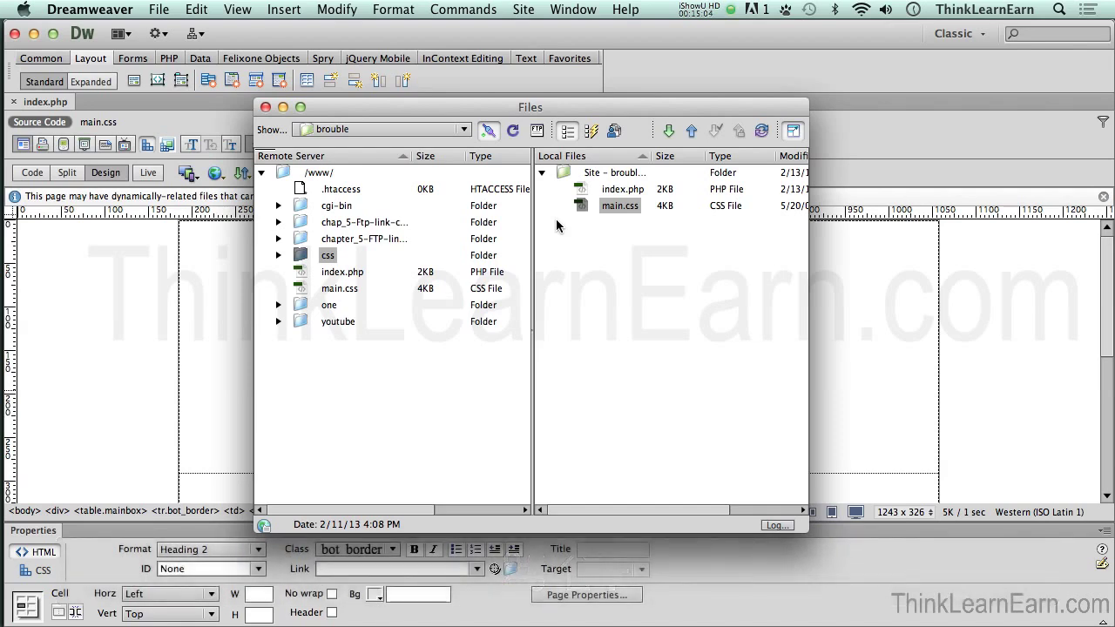
Step: Preview index.php in Firefox, putting only the page on the server without dependent files
key(super+shift+f)
click(359, 300)
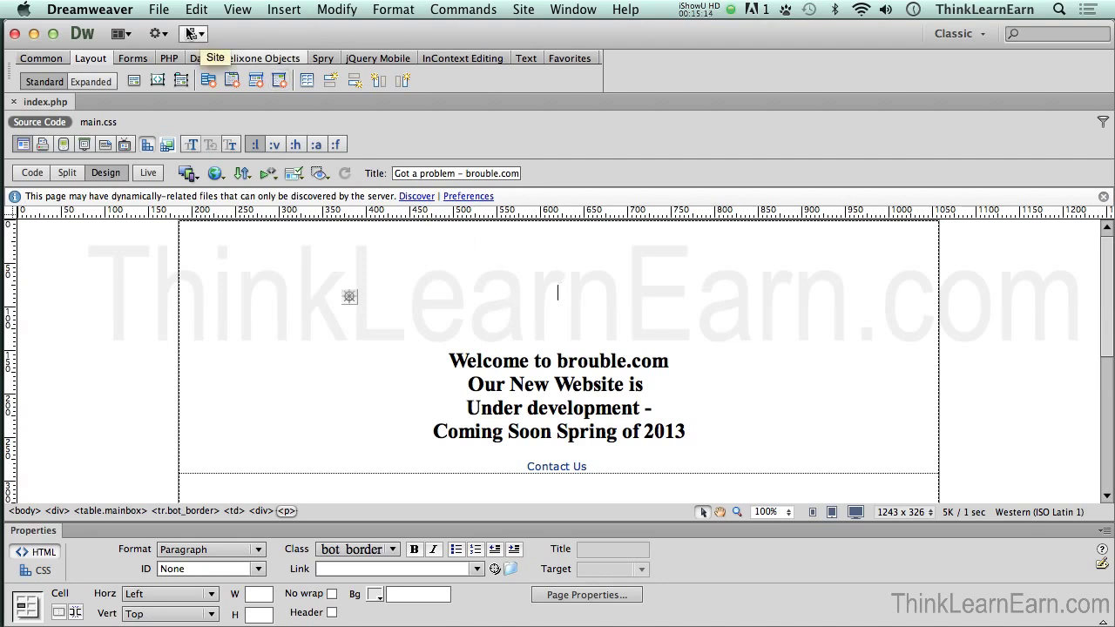
click(159, 9)
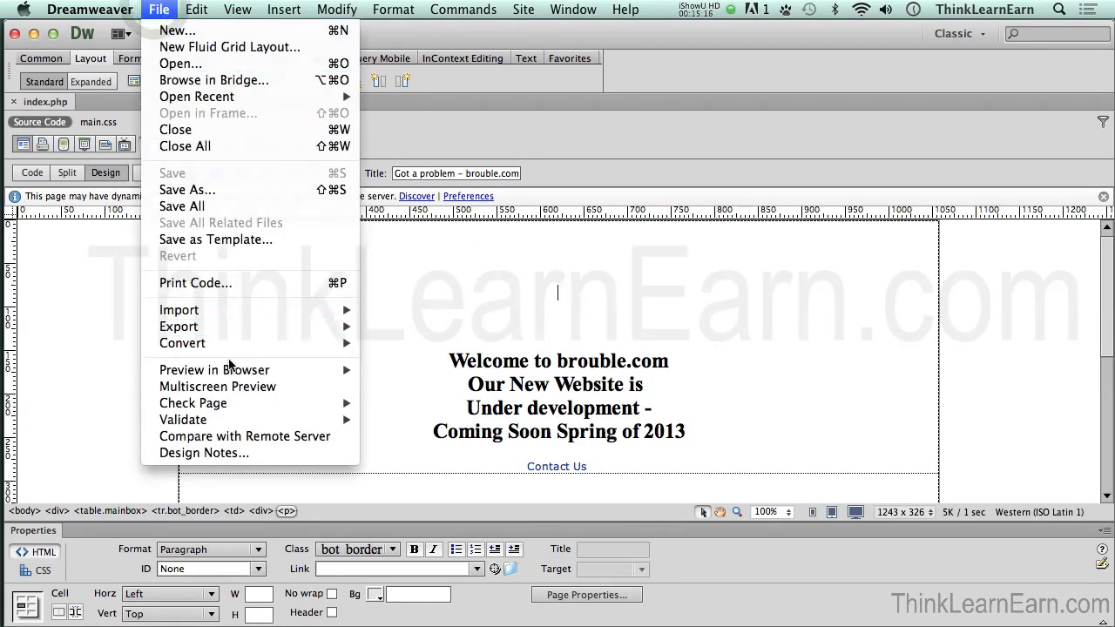
mouse_move(228, 373)
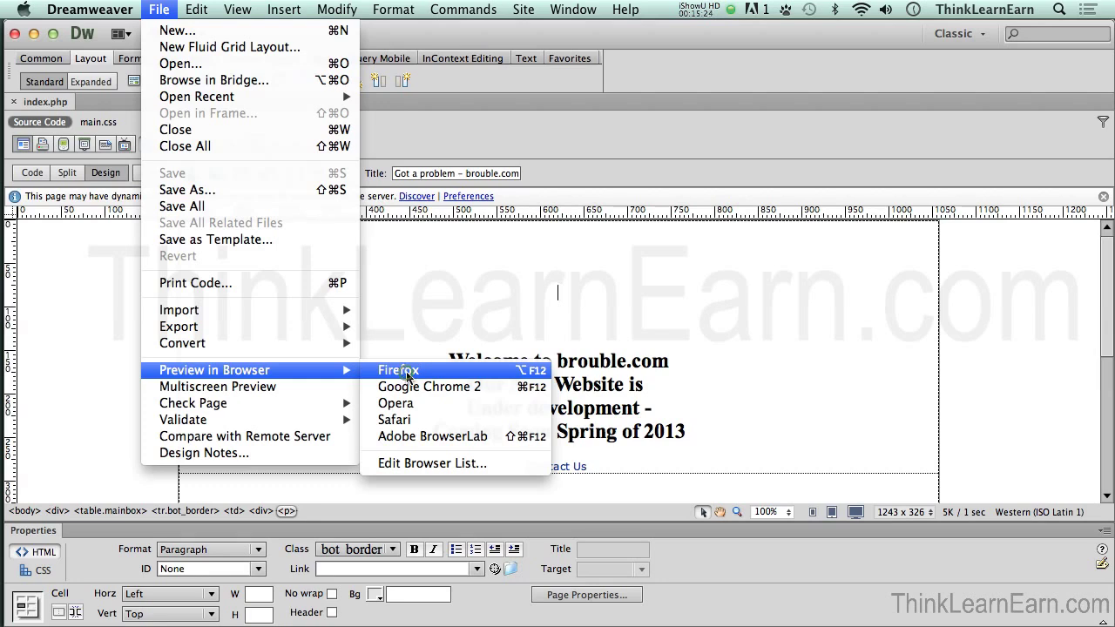
click(407, 374)
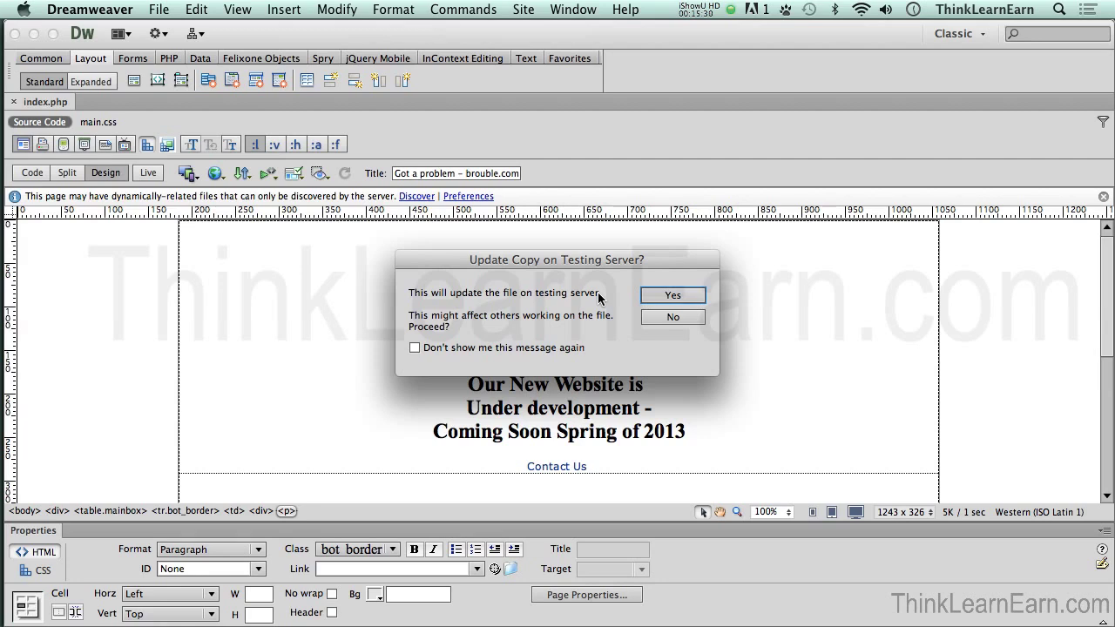
click(662, 298)
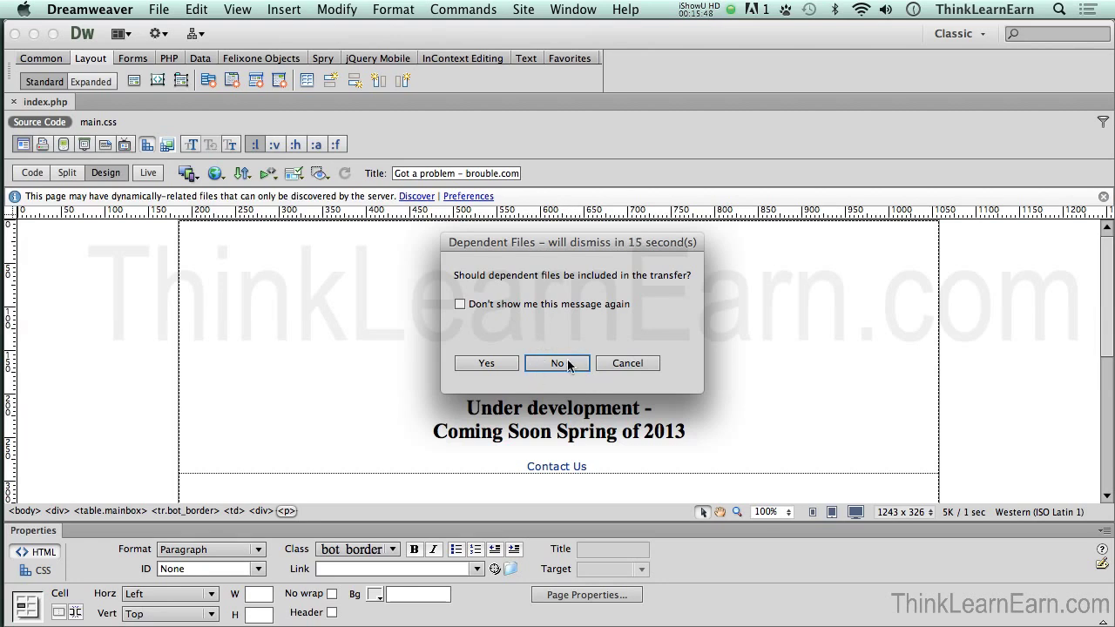
click(567, 361)
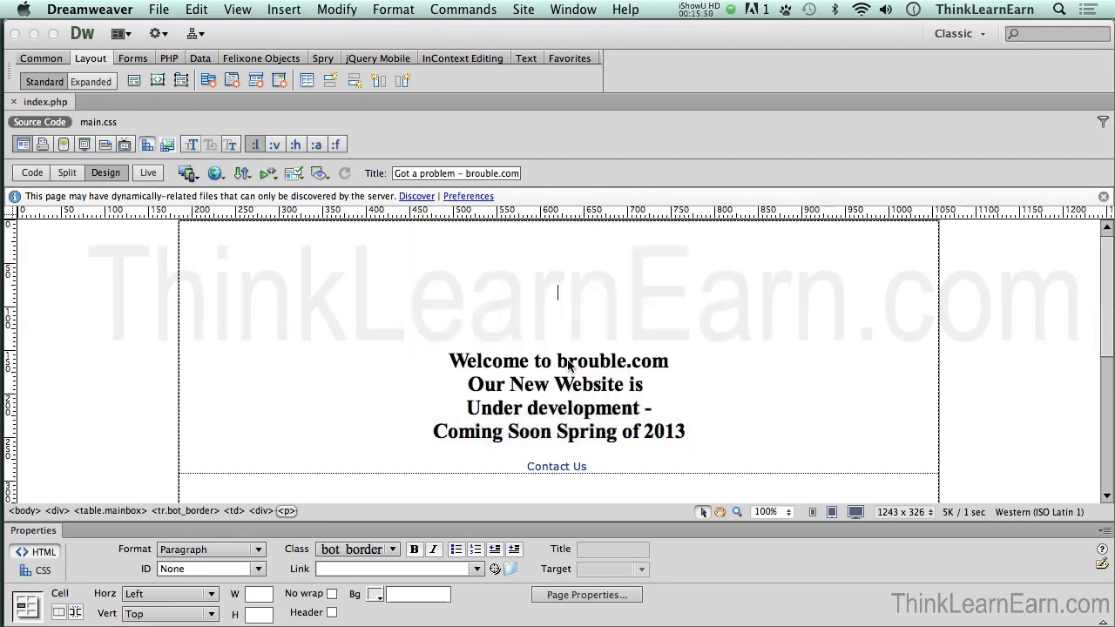
key(F12)
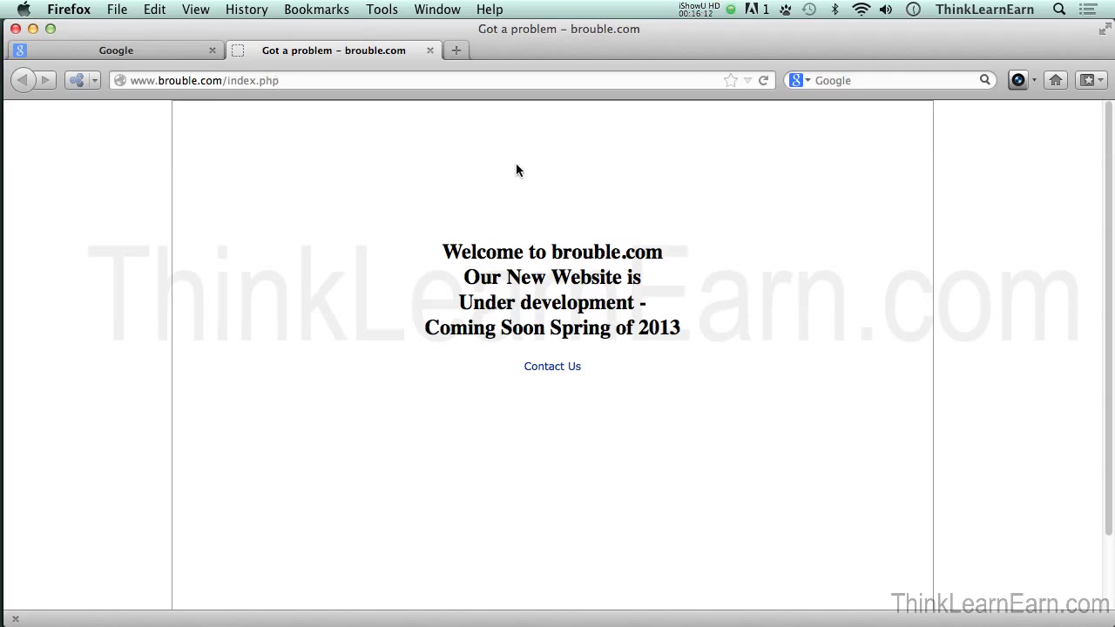
key(super+Tab)
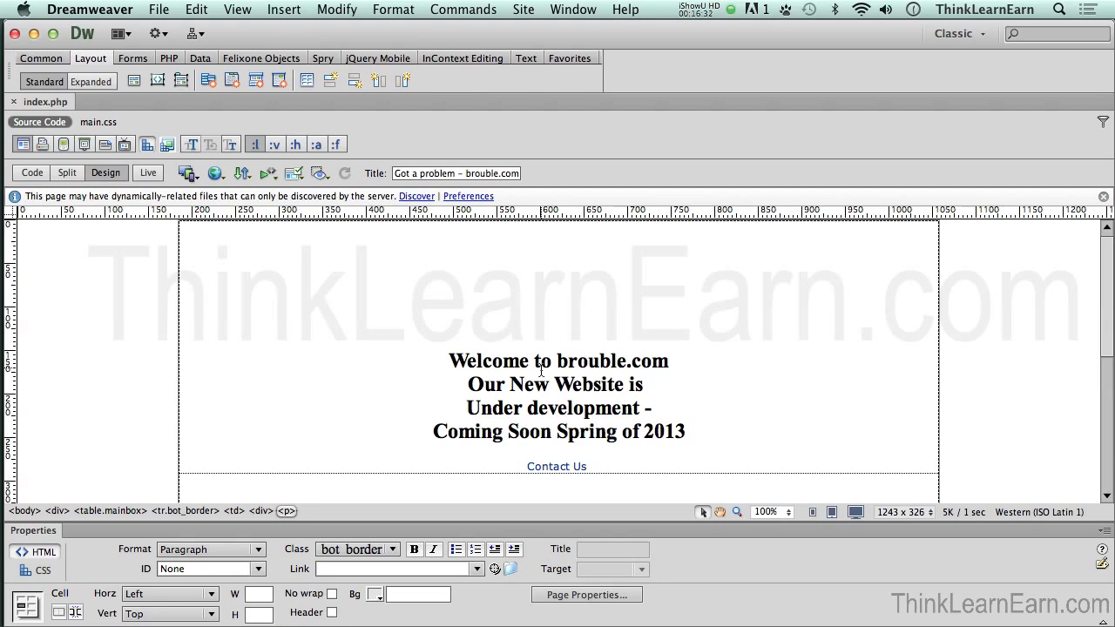
drag(540, 372, 542, 372)
click(158, 9)
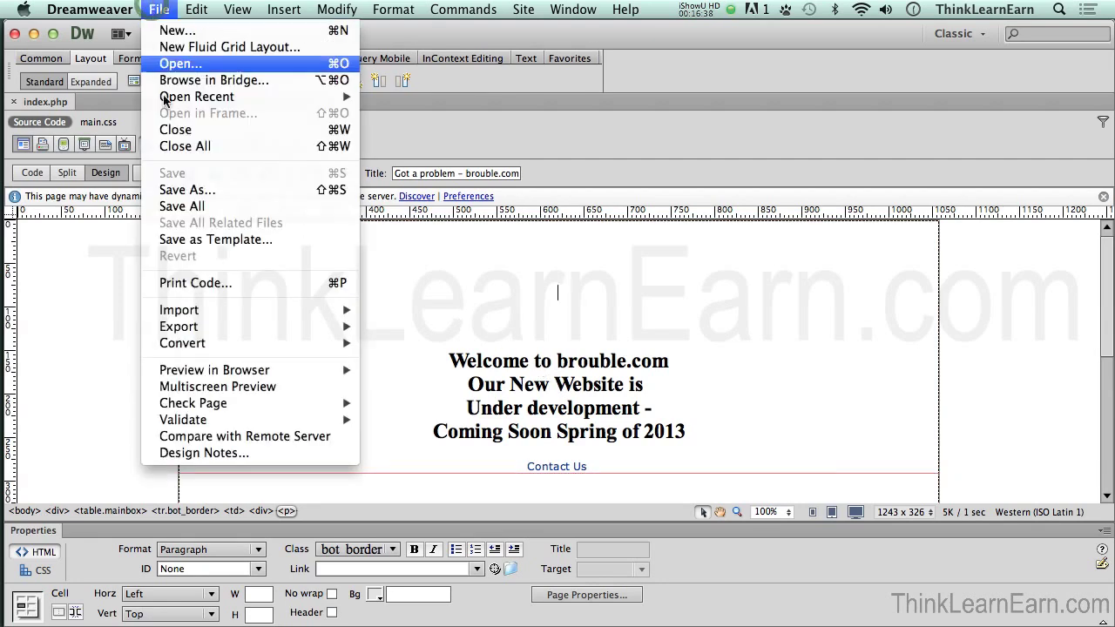
mouse_move(232, 373)
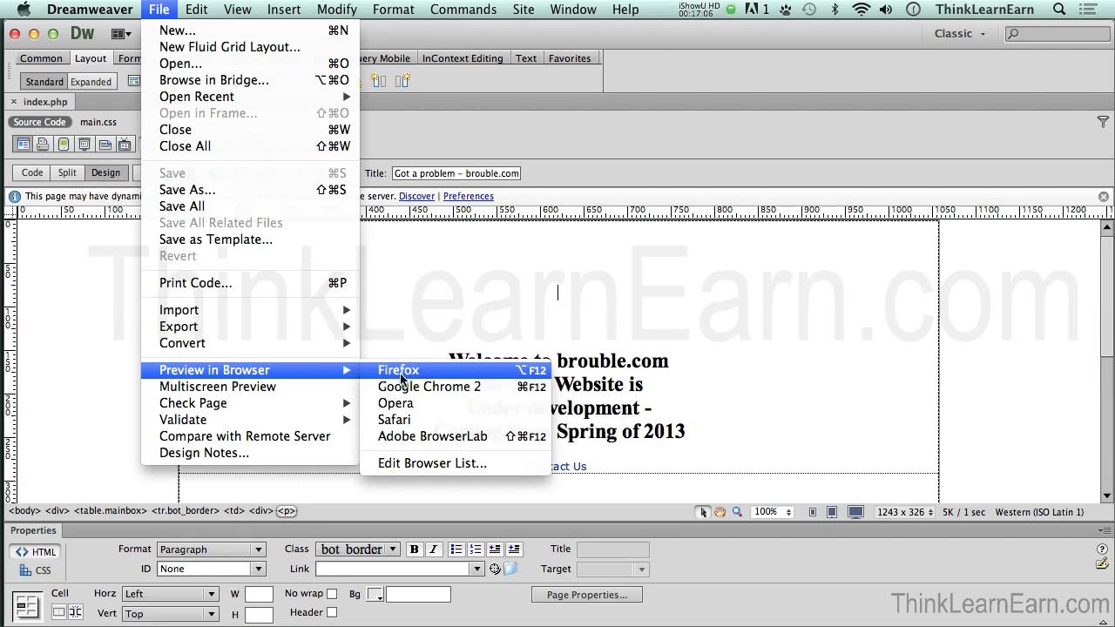
click(421, 303)
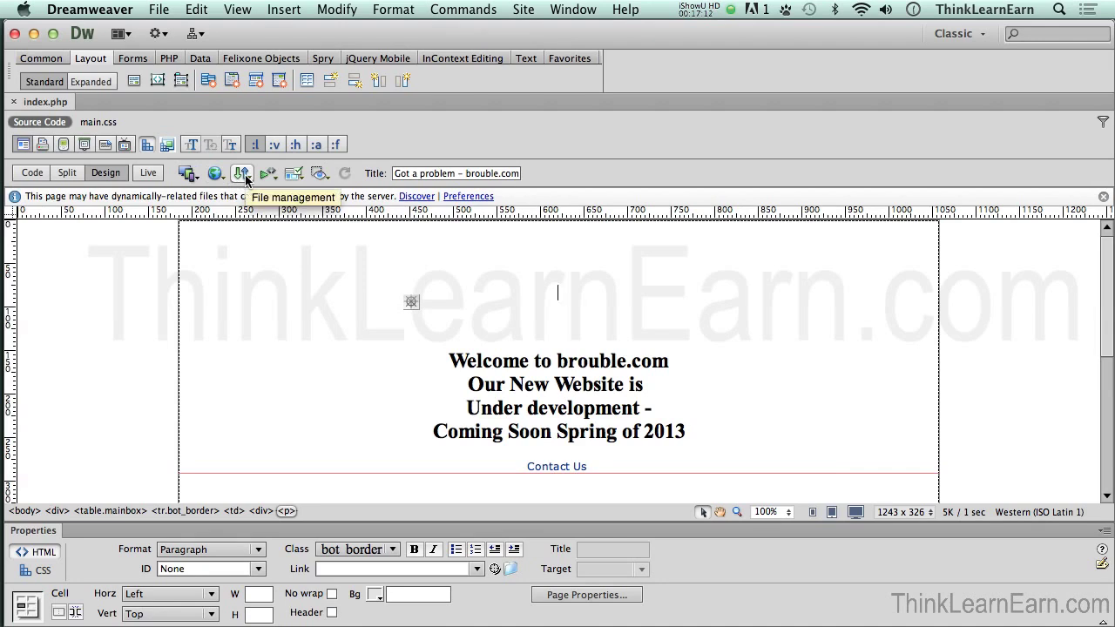
click(246, 176)
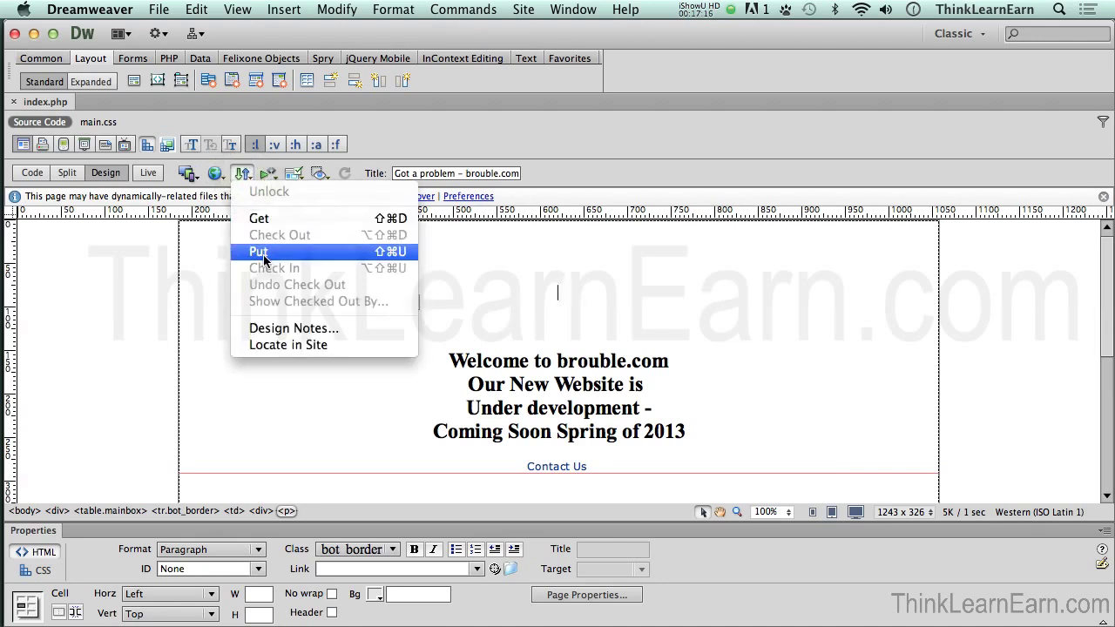
Step: Upload the local index.php with Cmd+Shift+U, excluding dependent files
click(455, 258)
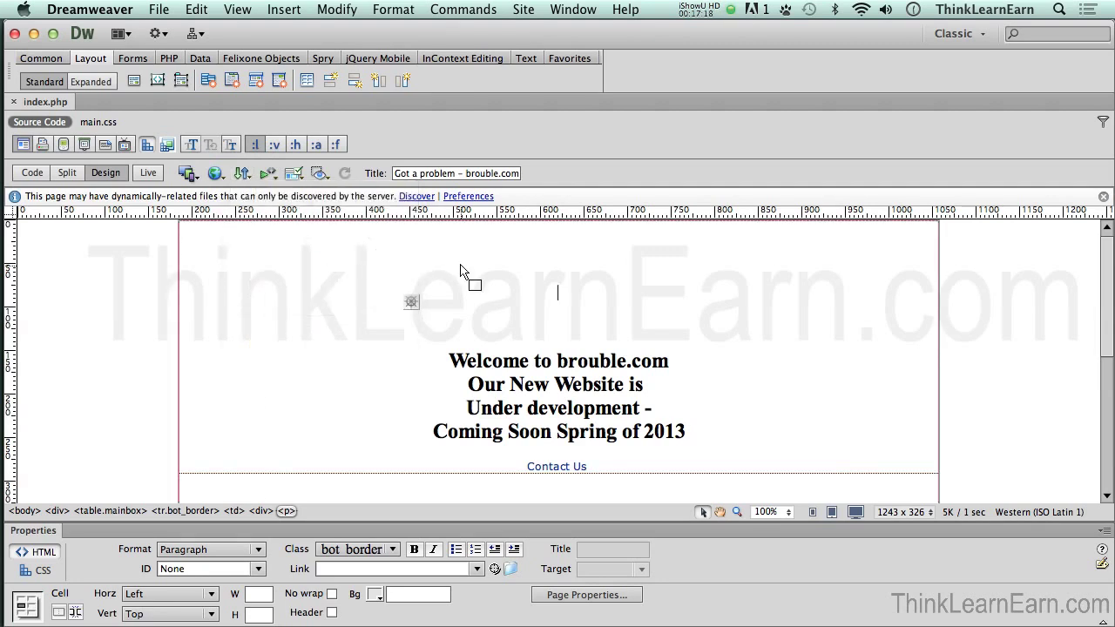
key(super+shift+f)
click(572, 256)
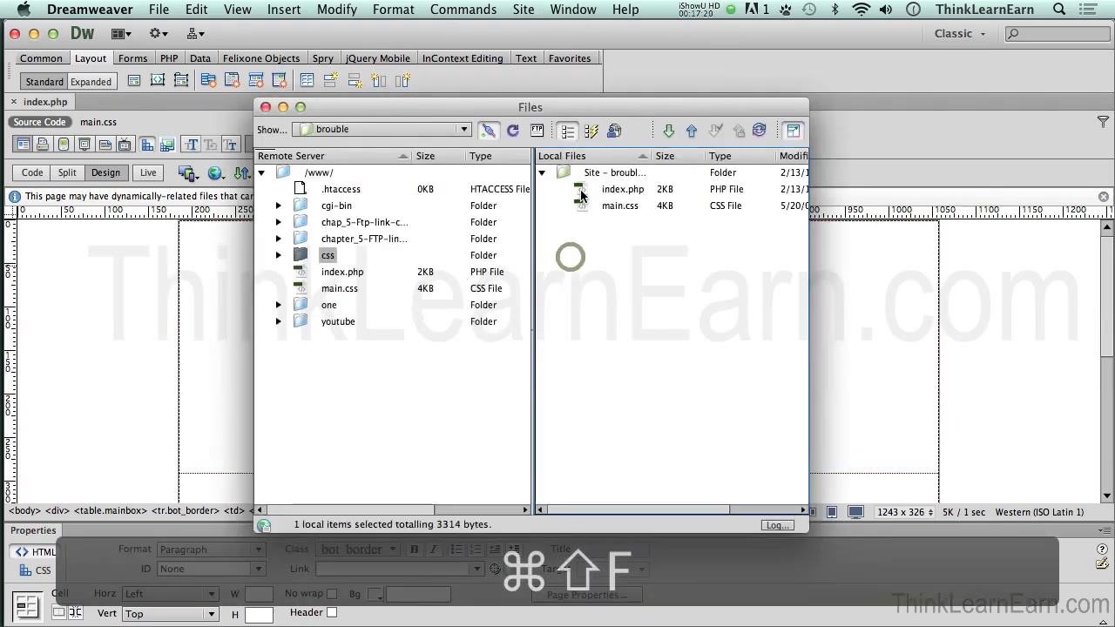
click(579, 192)
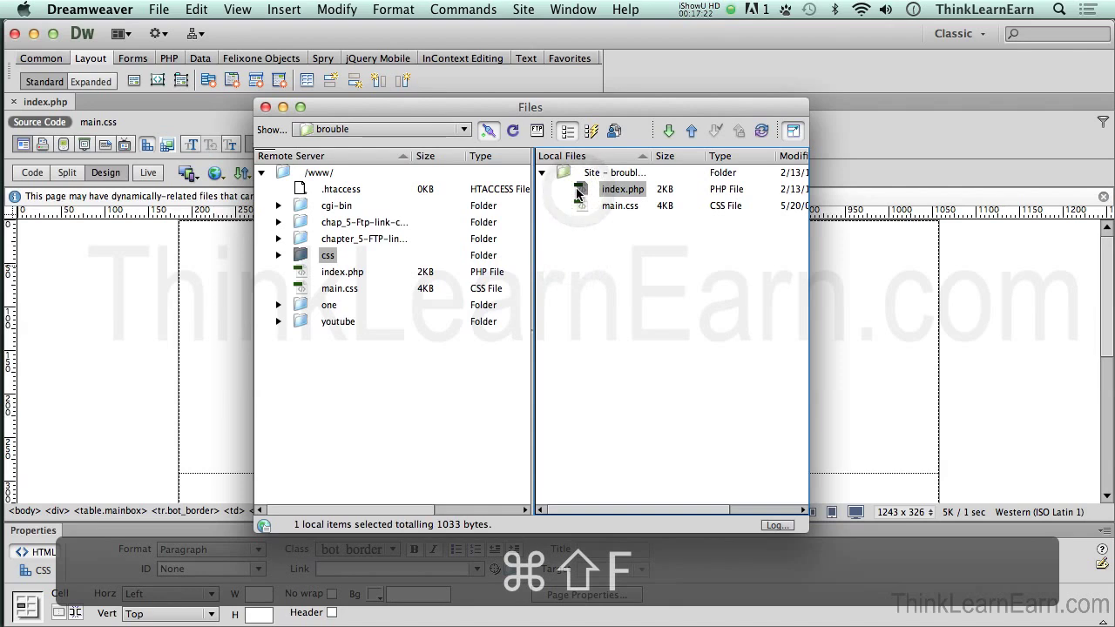
key(super+shift+u)
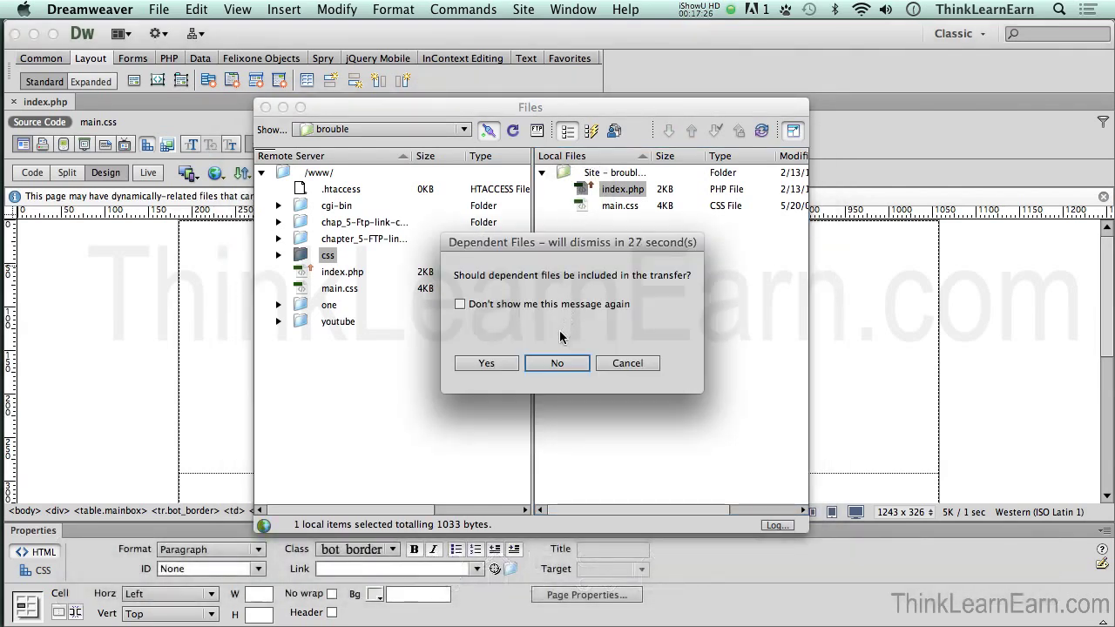
click(558, 363)
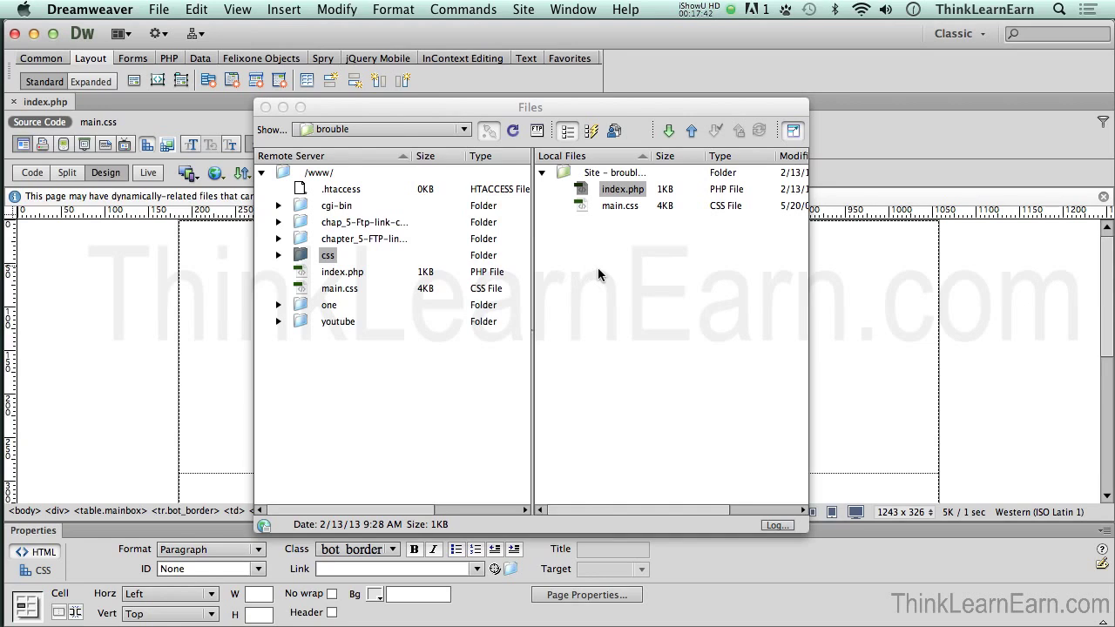
Step: Put index.php to the remote server again so the server copy matches the 1KB local one
click(305, 206)
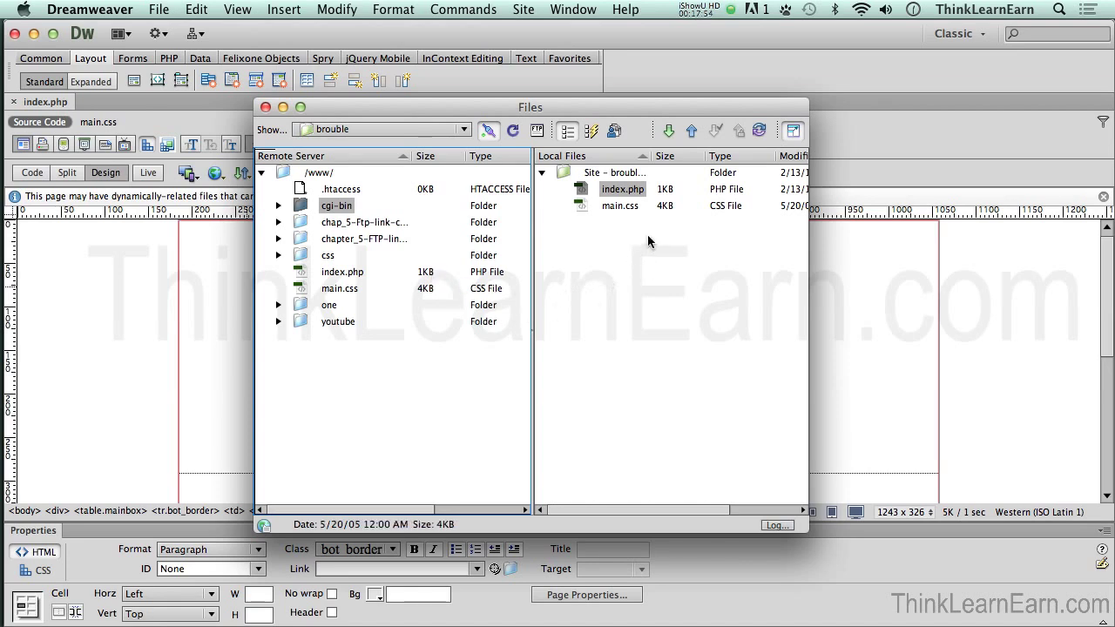
click(692, 132)
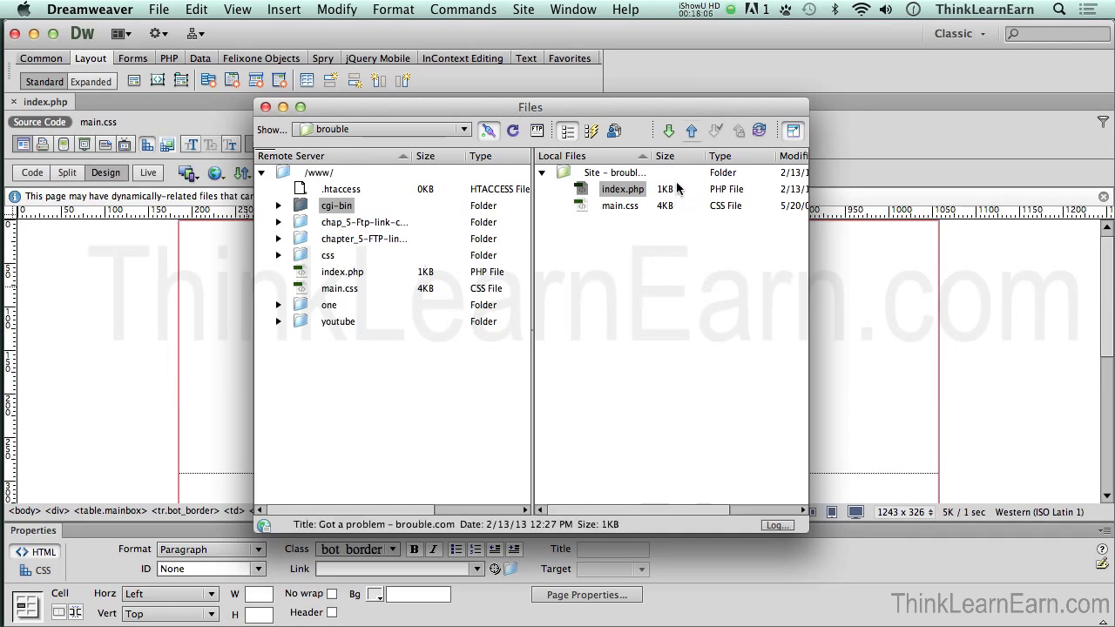
click(159, 10)
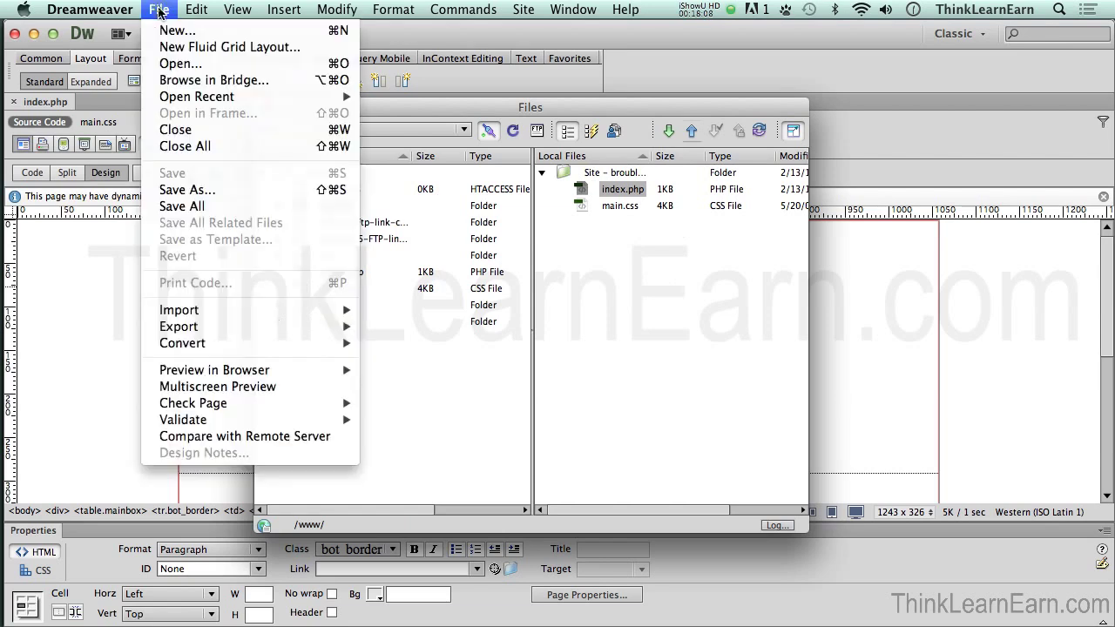
mouse_move(206, 370)
click(137, 348)
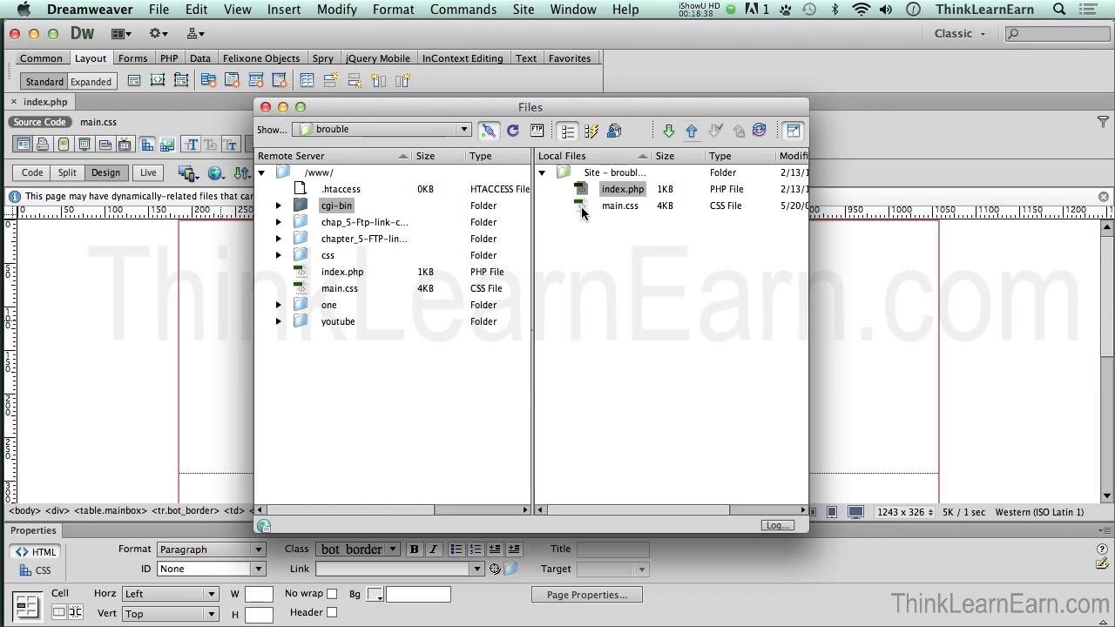
Step: In brouble's Site Setup Servers list, uncheck Testing so the FTP server is remote-only, and save
click(436, 131)
click(437, 133)
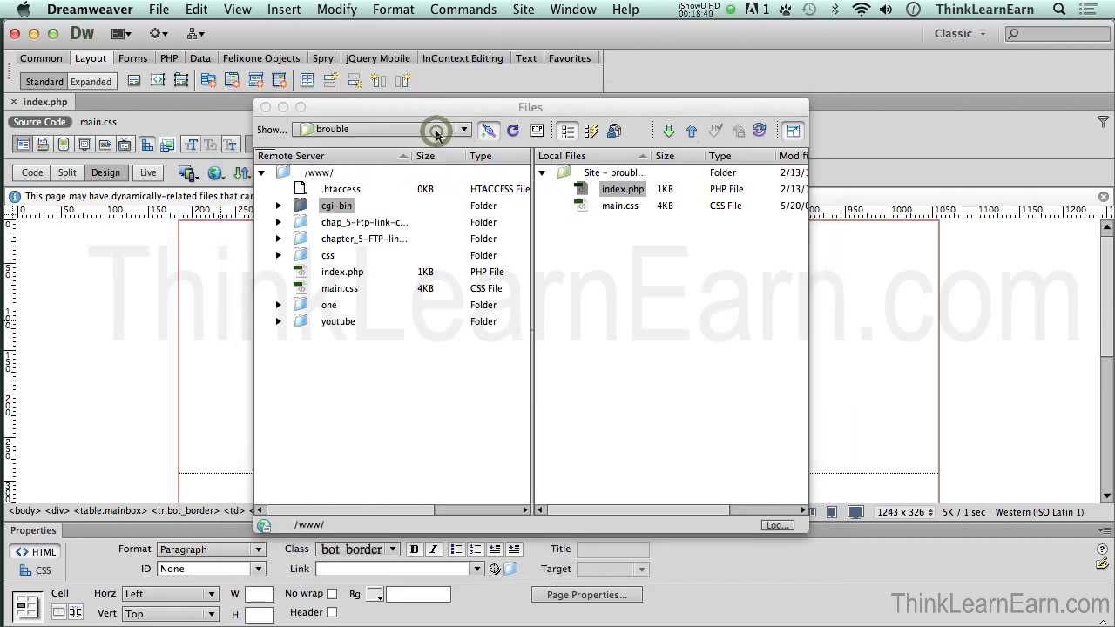
double_click(436, 130)
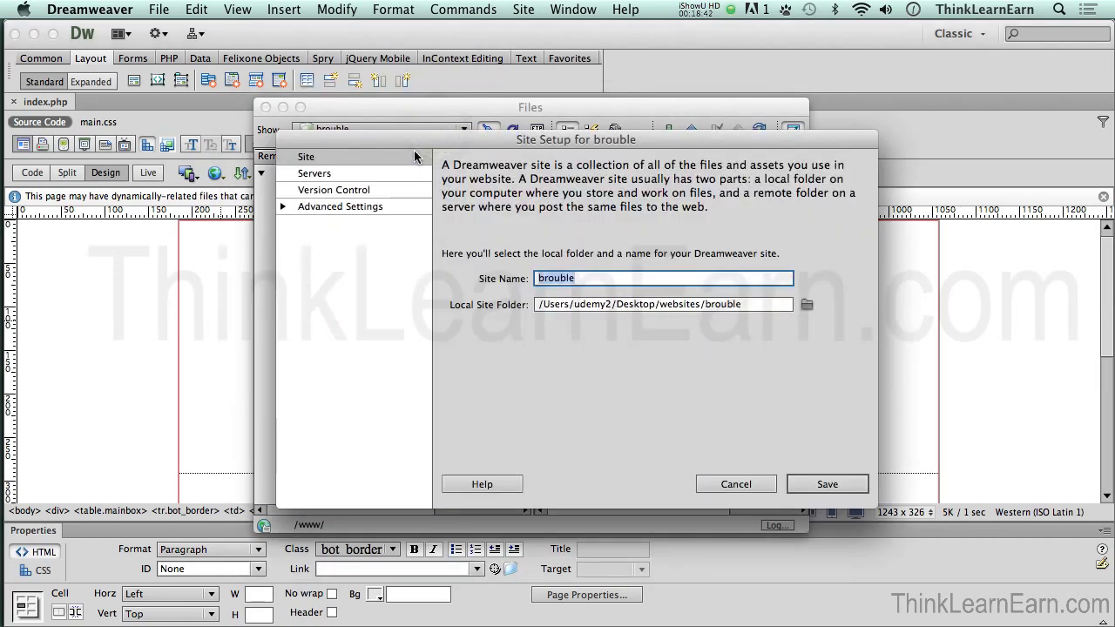
click(736, 485)
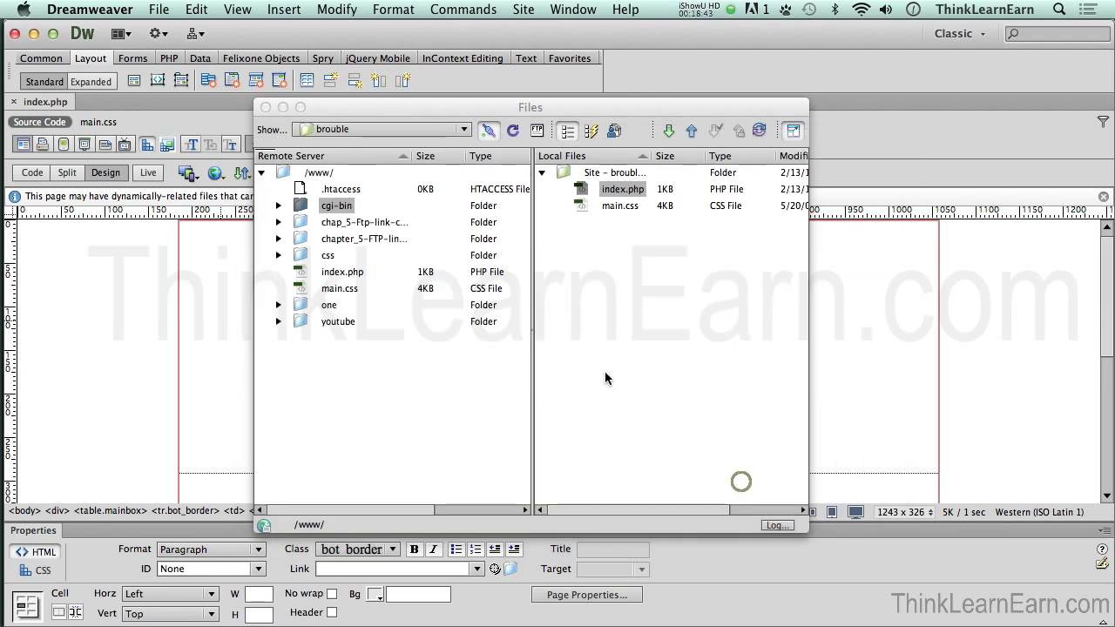
double_click(400, 130)
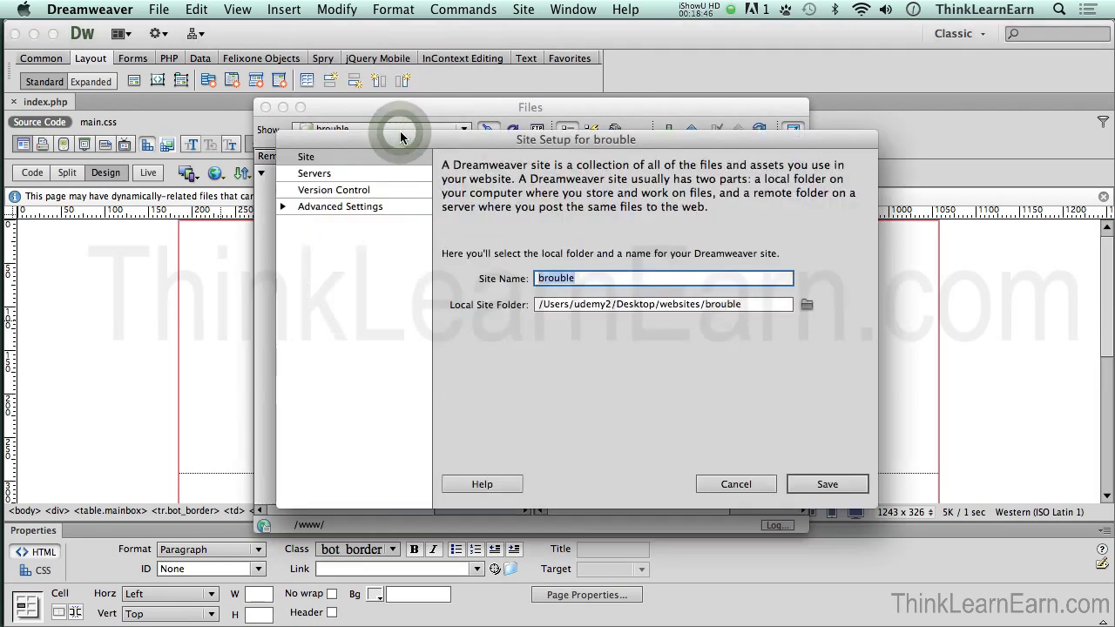
click(373, 173)
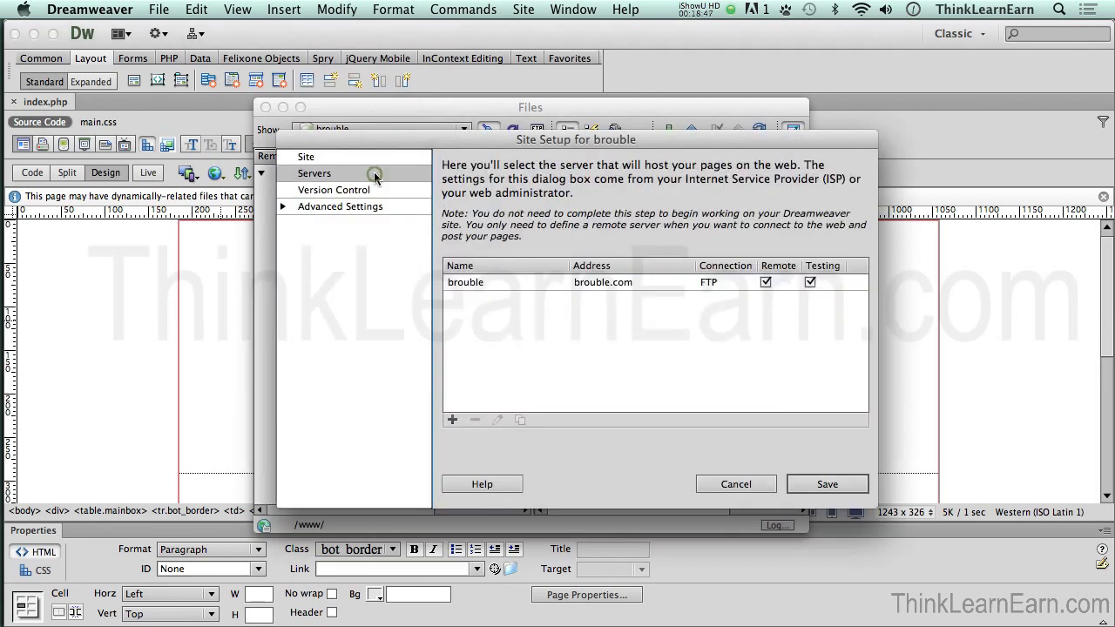
click(809, 283)
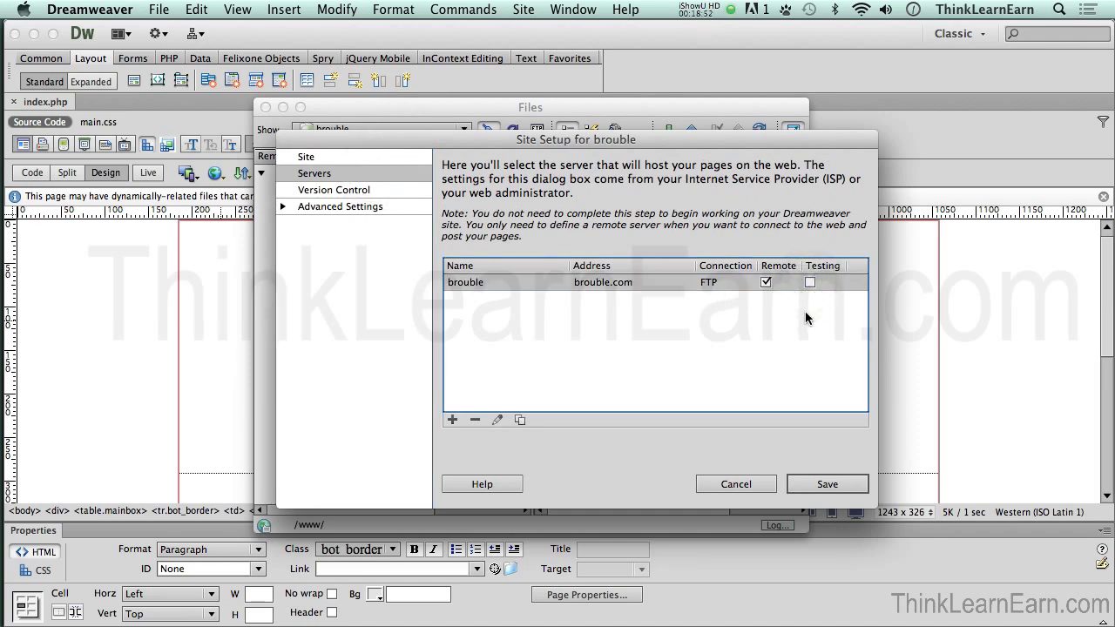
click(827, 486)
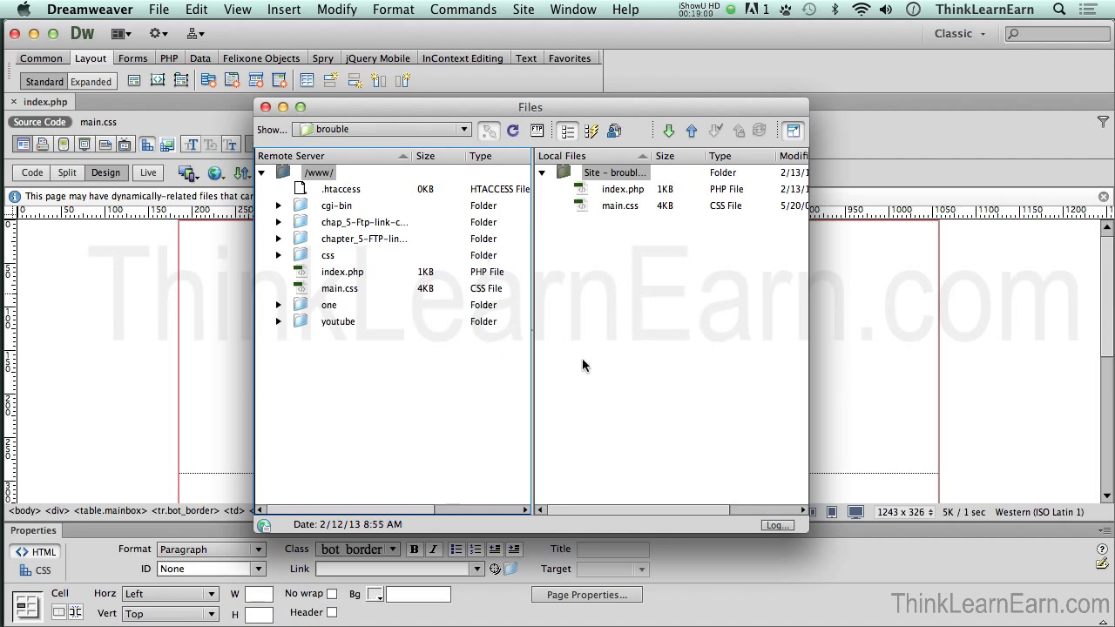
Step: Start a Save As copy of the page and create a new folder named client_comp_v1
click(239, 295)
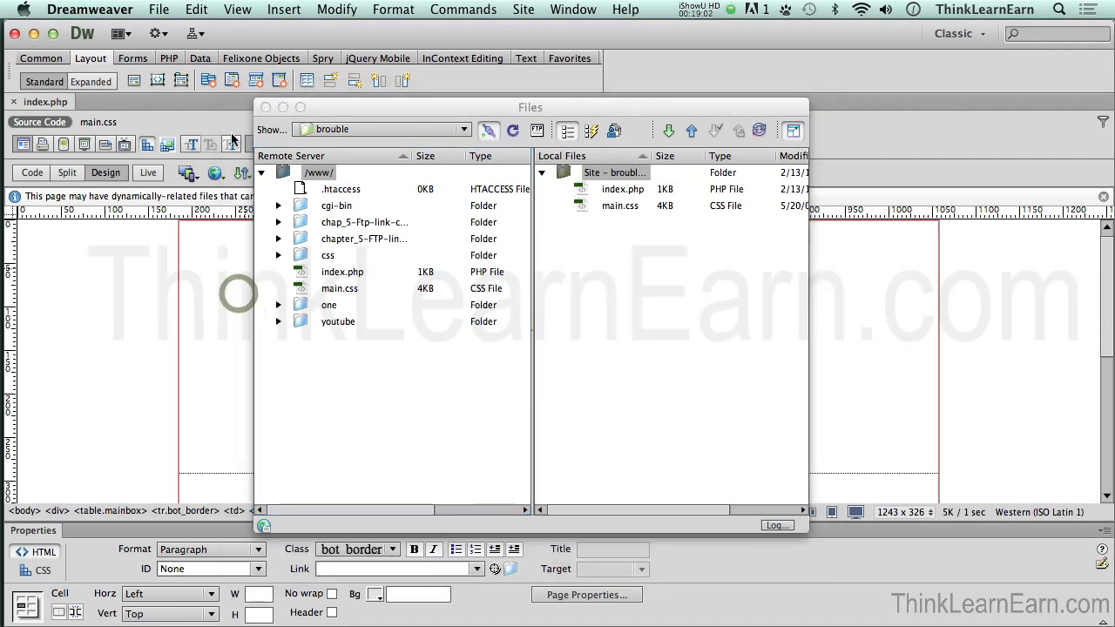
click(159, 10)
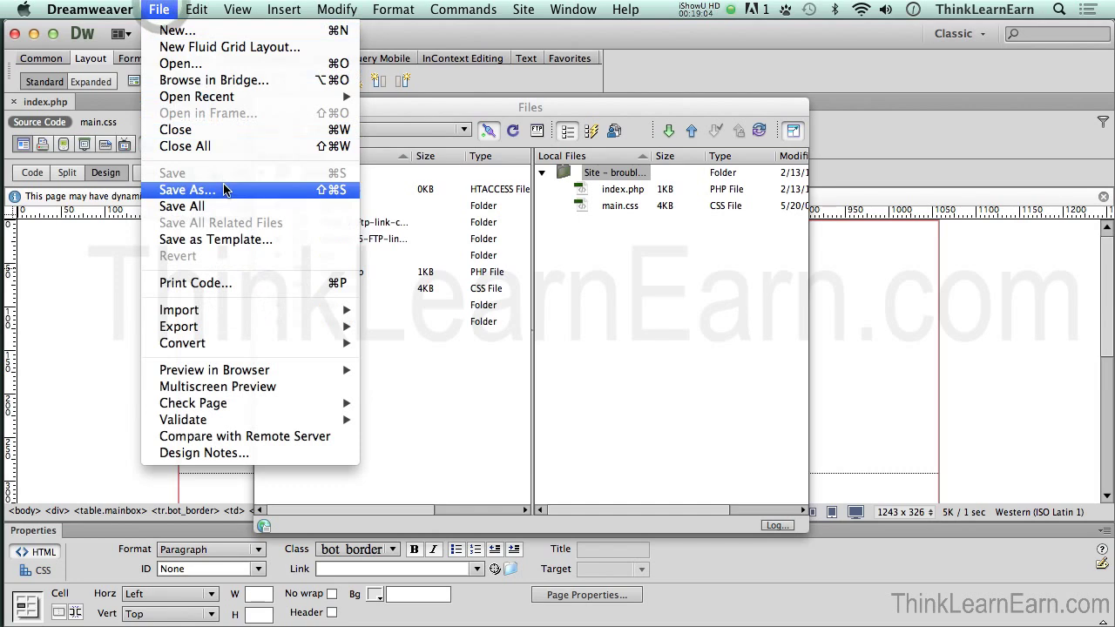
click(224, 190)
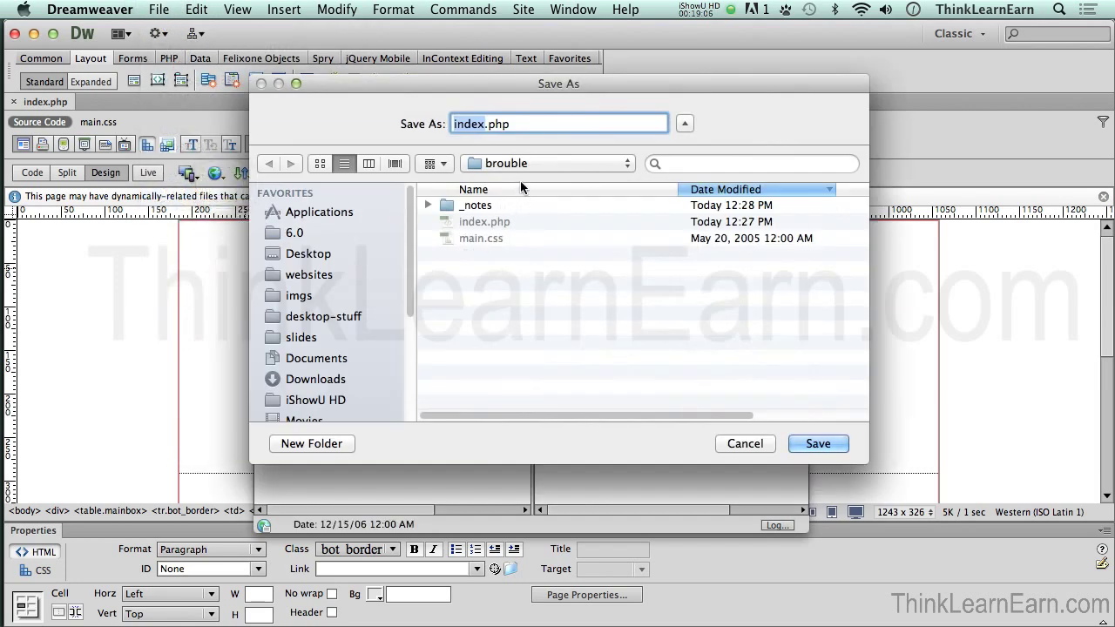
click(329, 444)
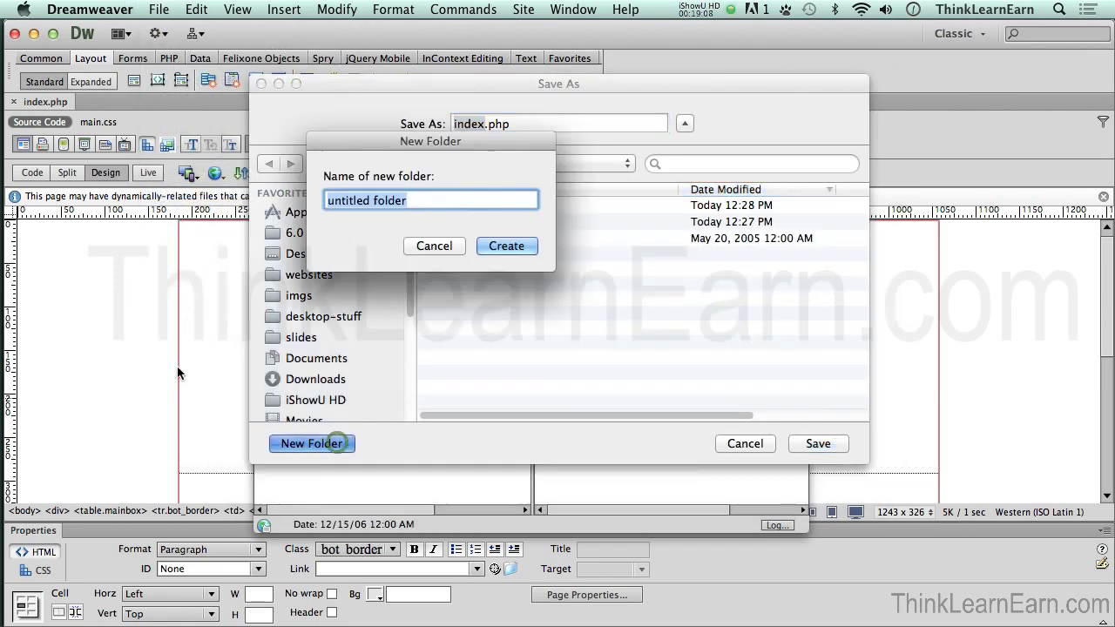
text(cliwenrt_comp_v1)
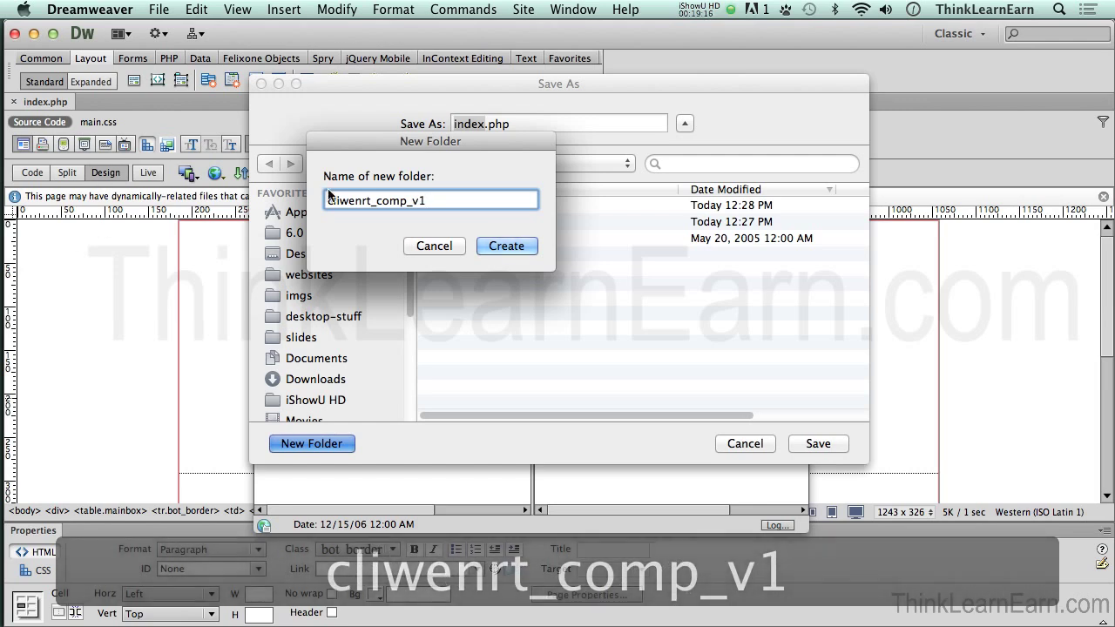
drag(333, 201, 369, 201)
key(BackSpace)
text(lient)
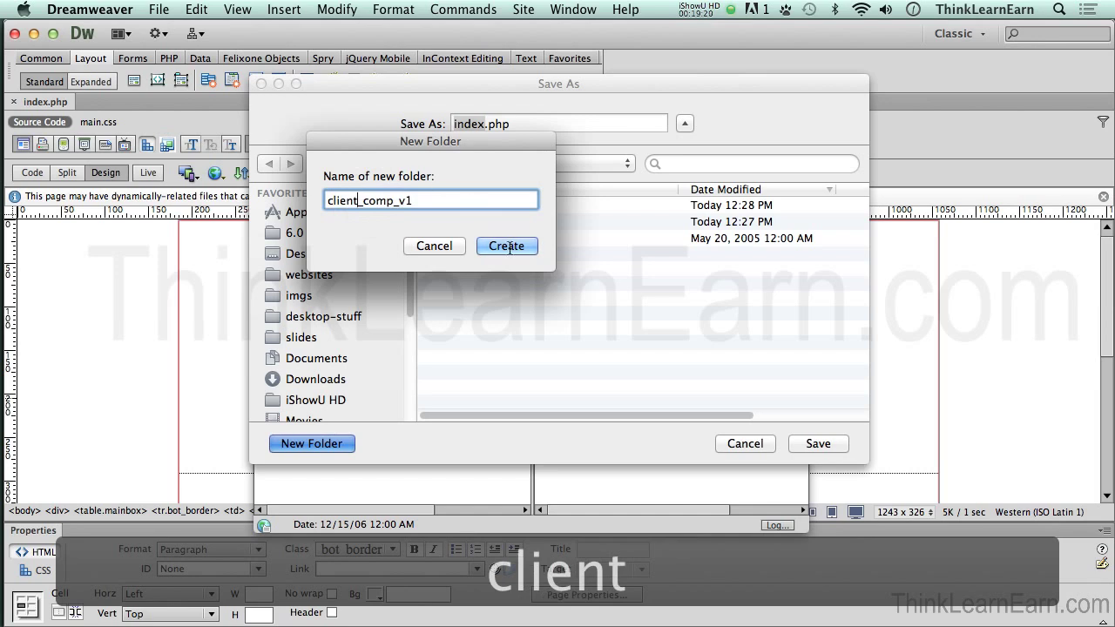
click(507, 246)
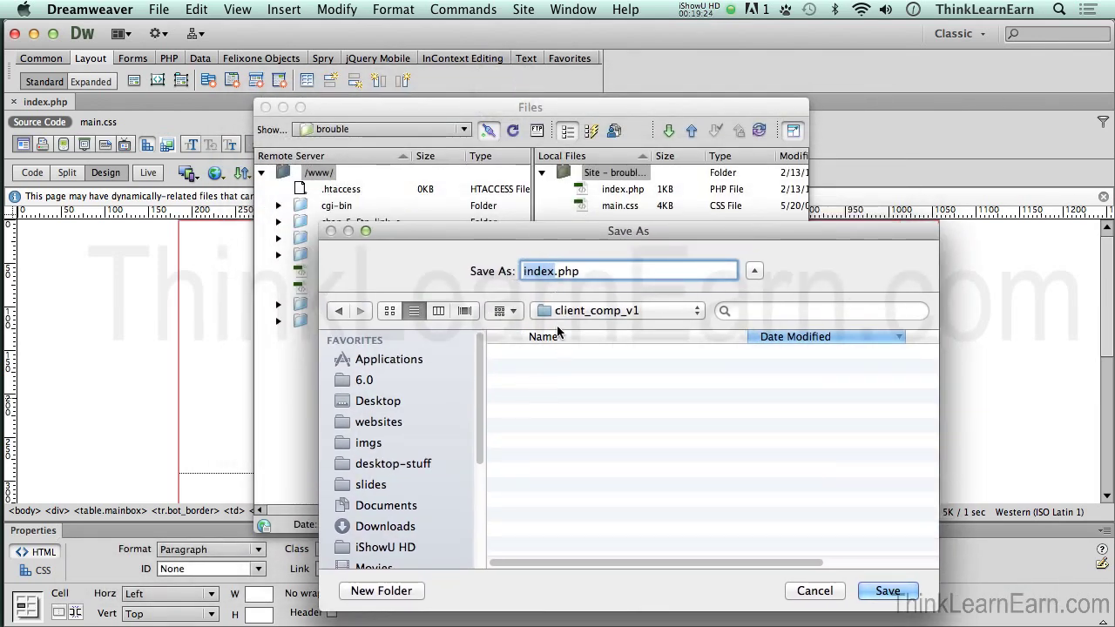
Step: Save the copy as index_v1.php in client_comp_v1, choosing to update its links
click(552, 271)
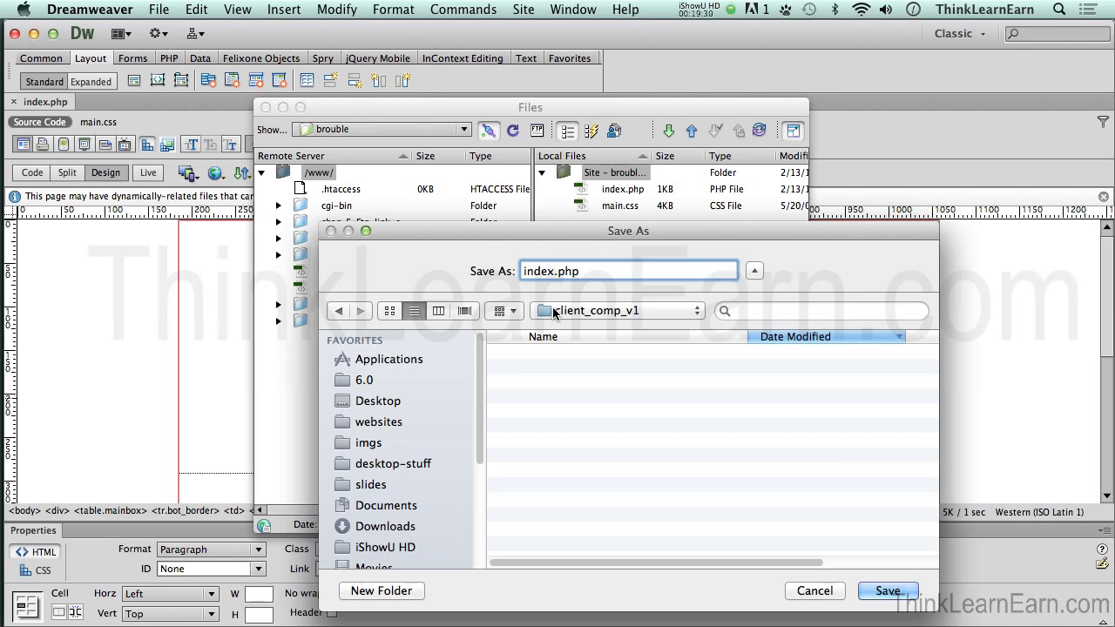
text(_v1)
click(899, 608)
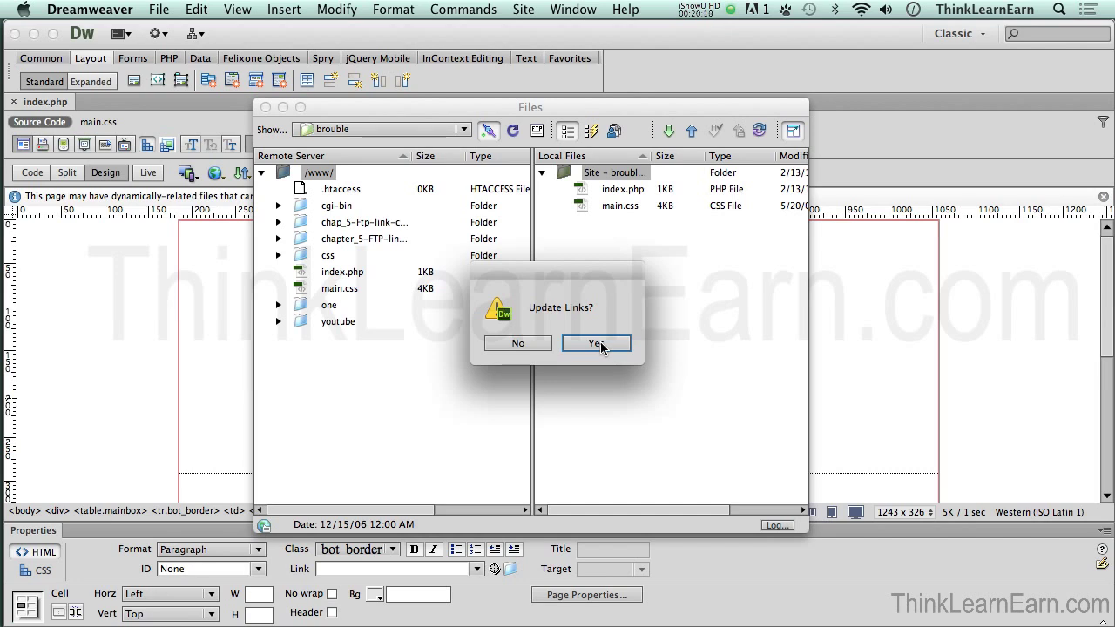
click(598, 344)
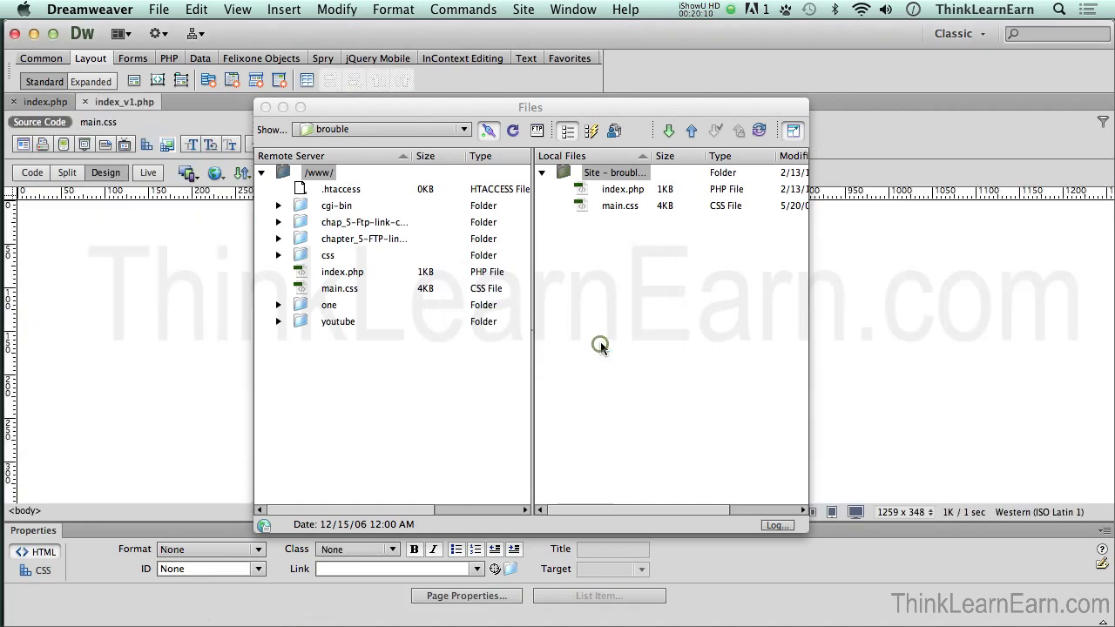
click(220, 291)
key(super+f)
click(418, 379)
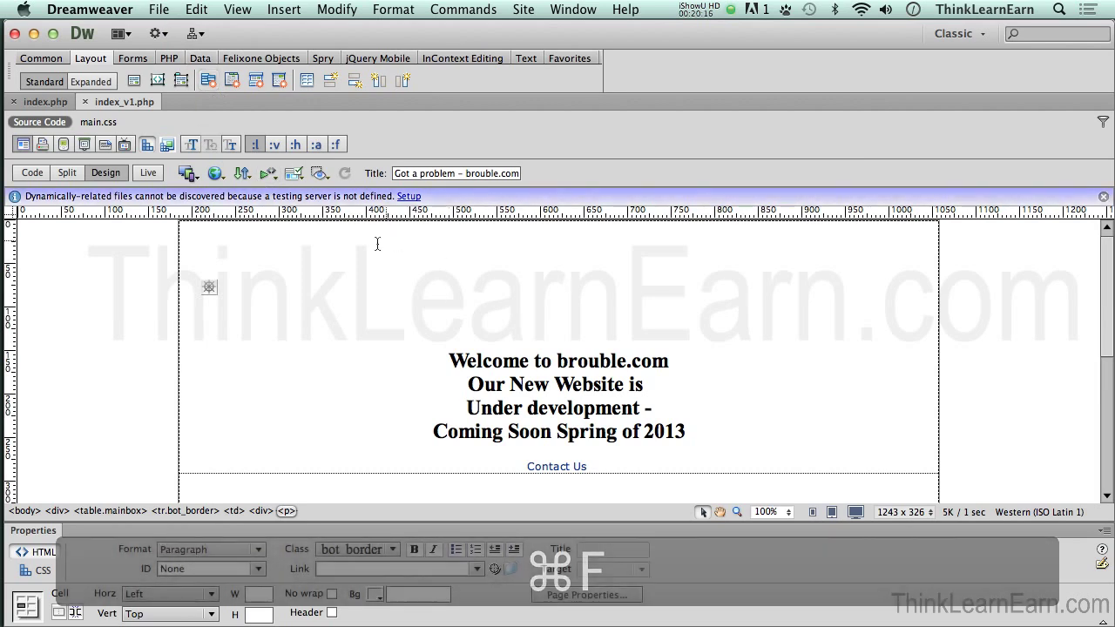
Step: Reopen Save As to confirm client_comp_v1 is the save location, then cancel
click(164, 11)
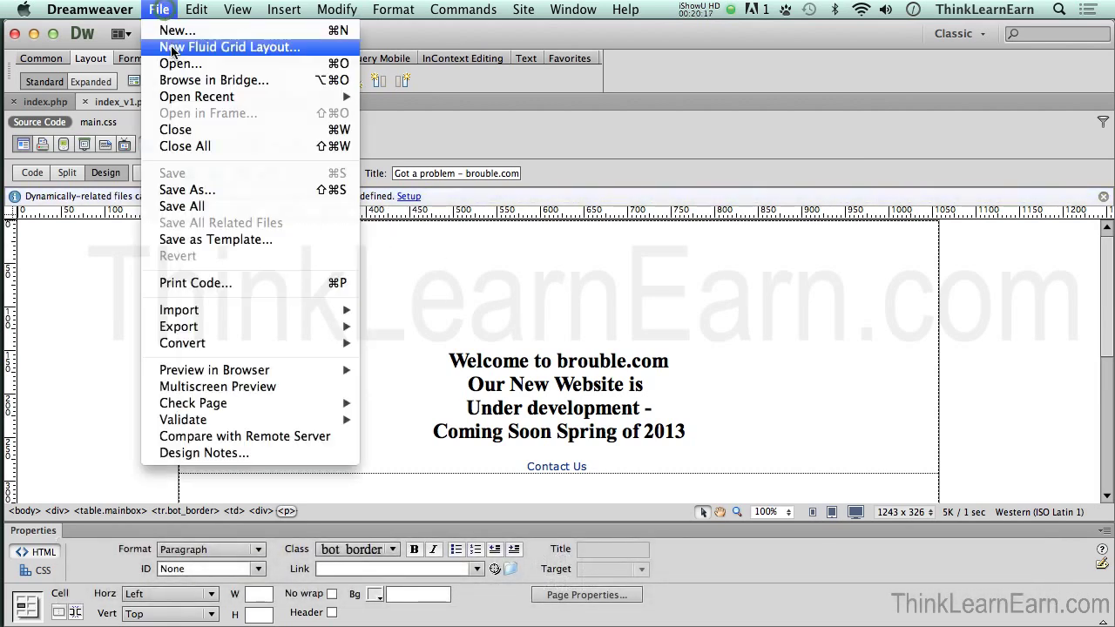
click(185, 190)
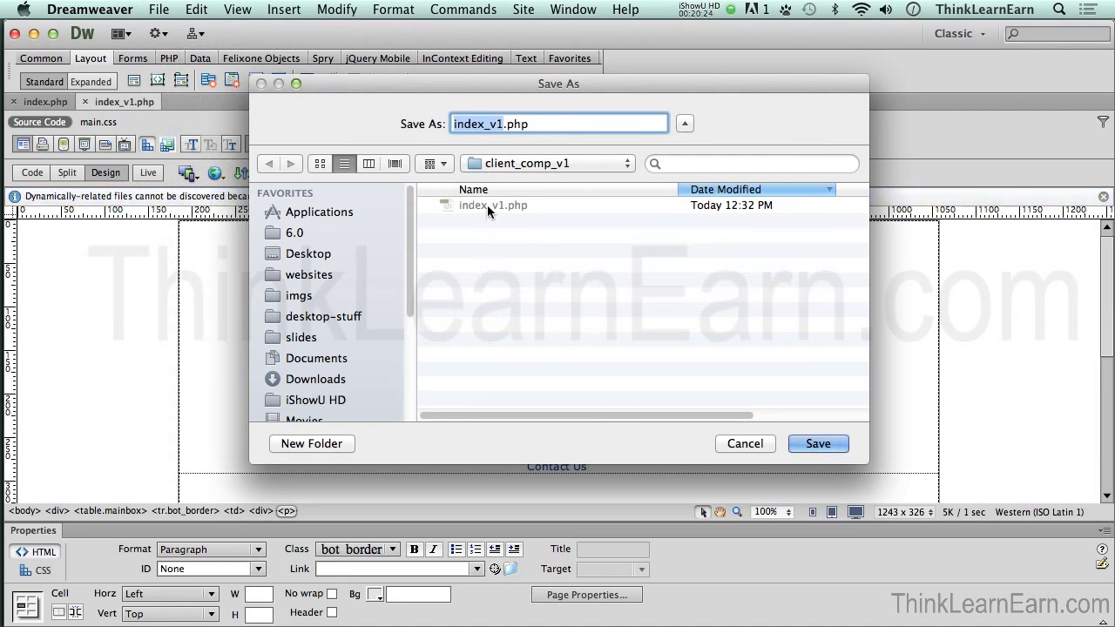
click(514, 164)
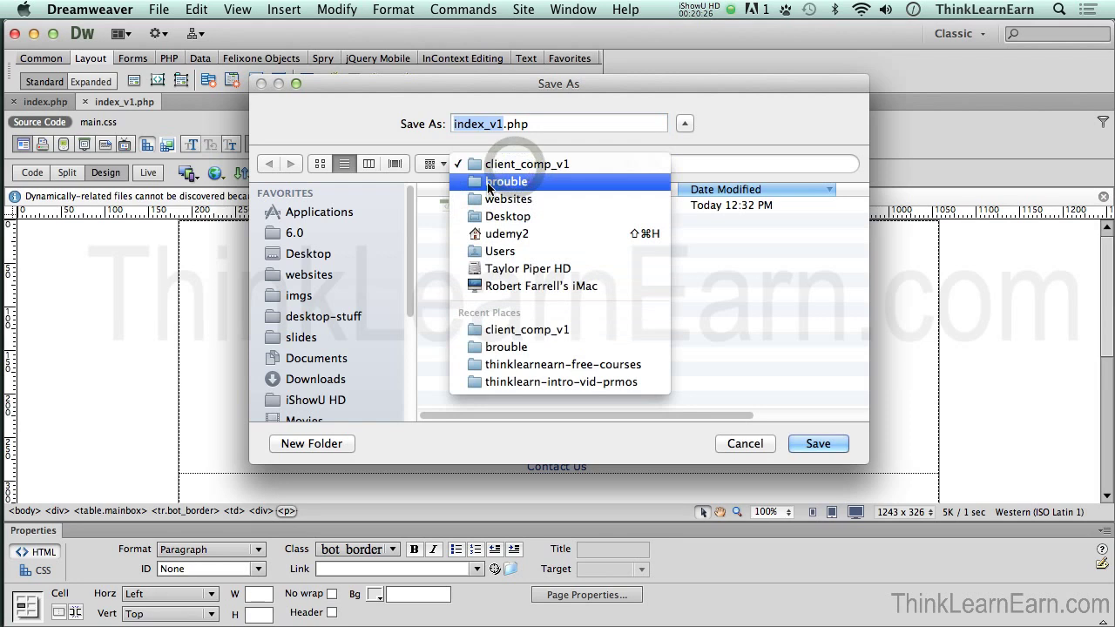
click(518, 164)
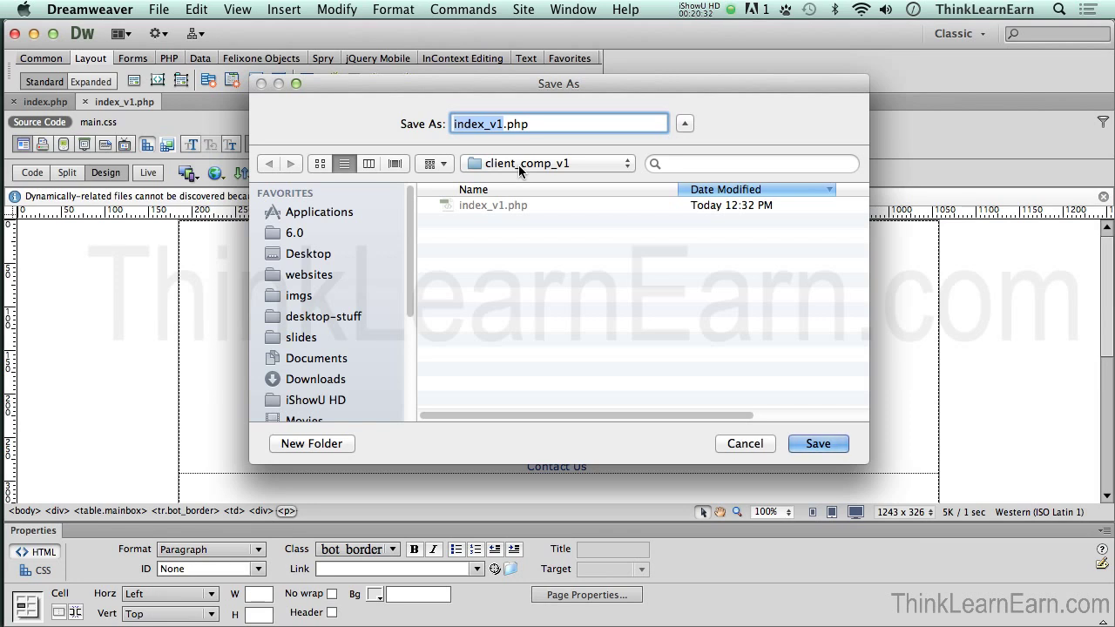
click(745, 445)
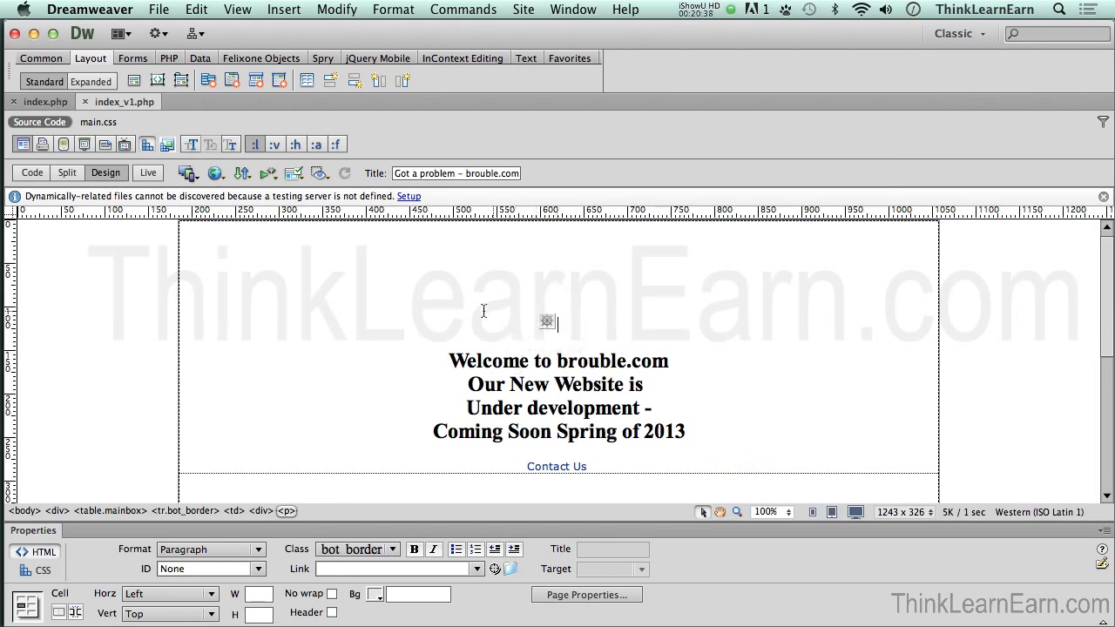
Step: Type 'This is my bew version... what do you think Ms Client' and make it Heading 2
text(Th)
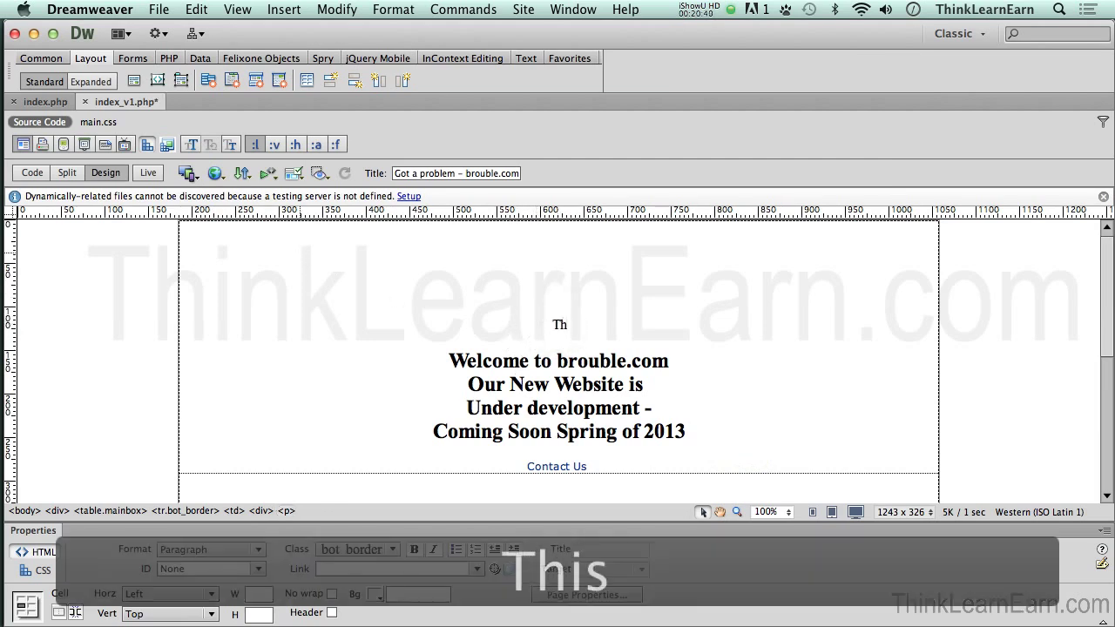
text(is is my)
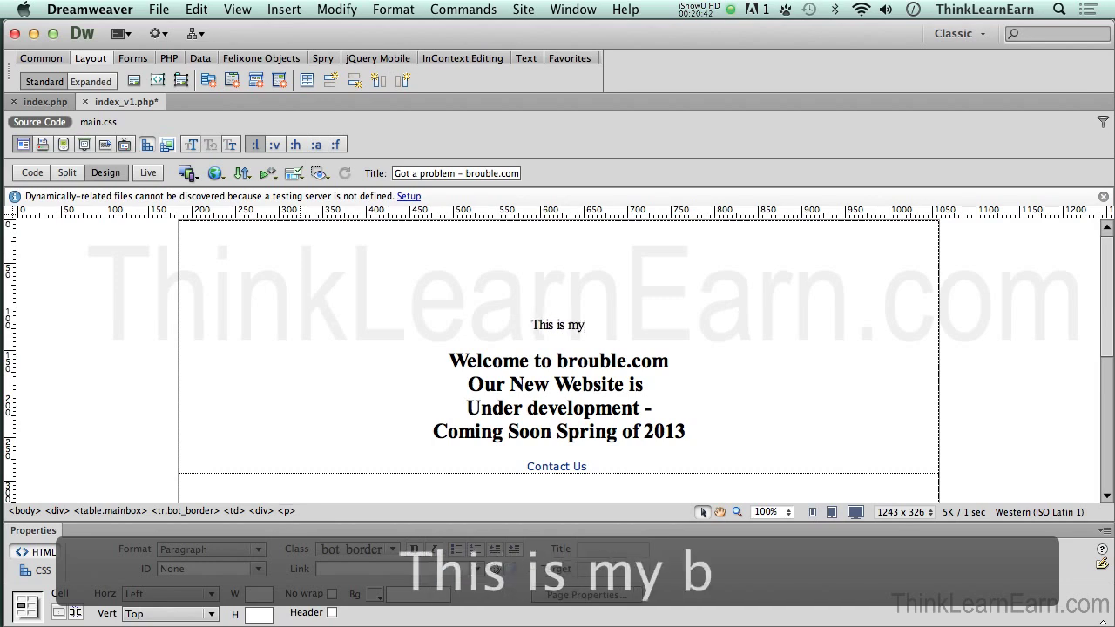
text( bew versio)
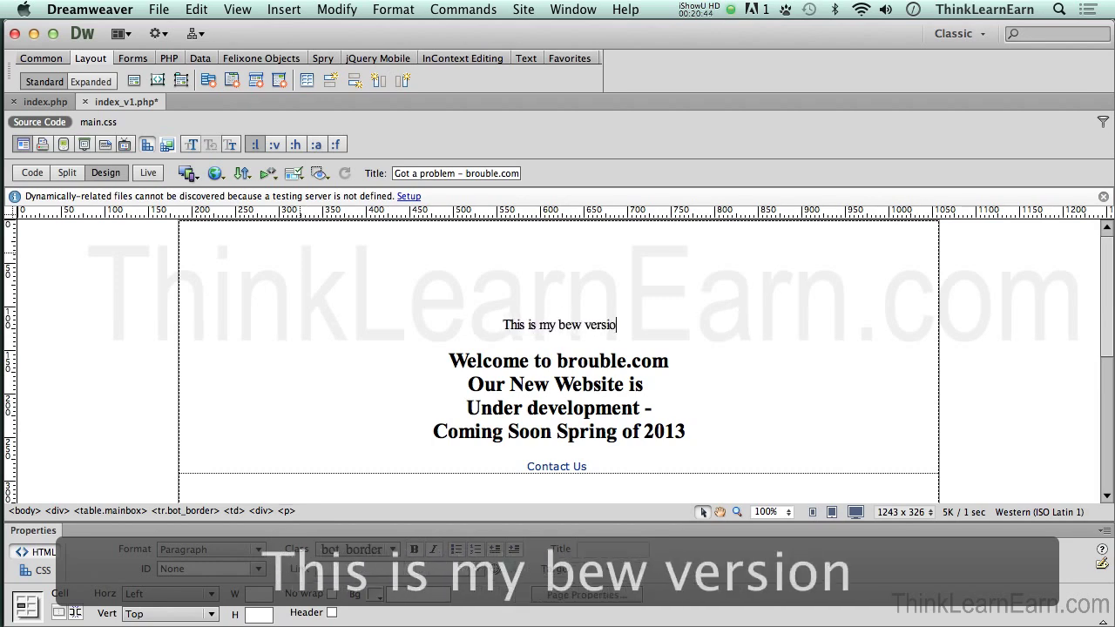
text(n... what d)
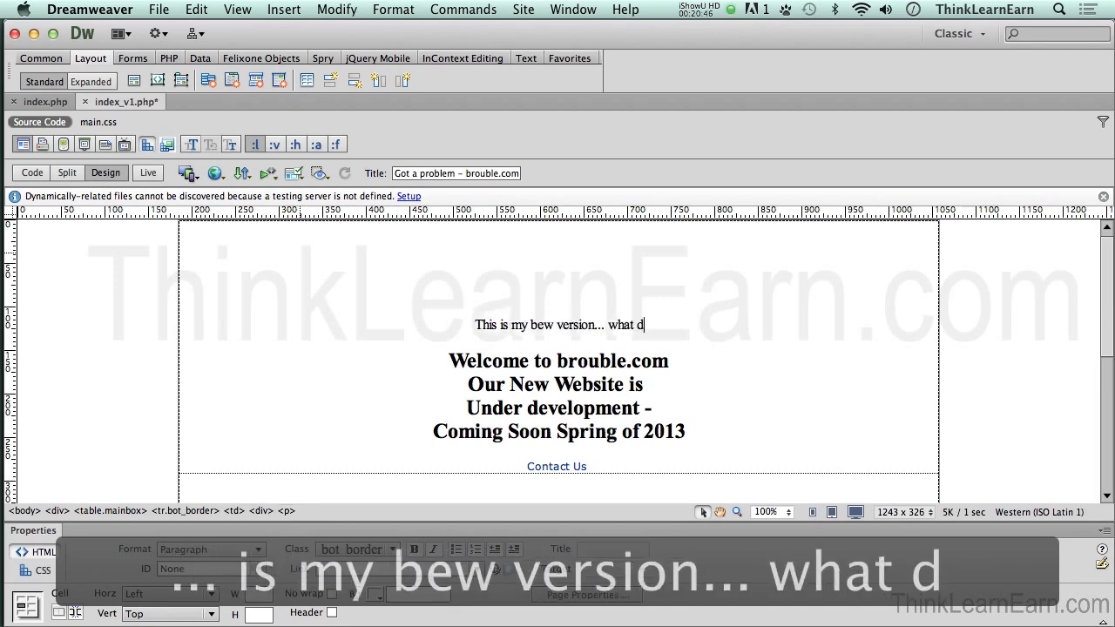
text(o you thi)
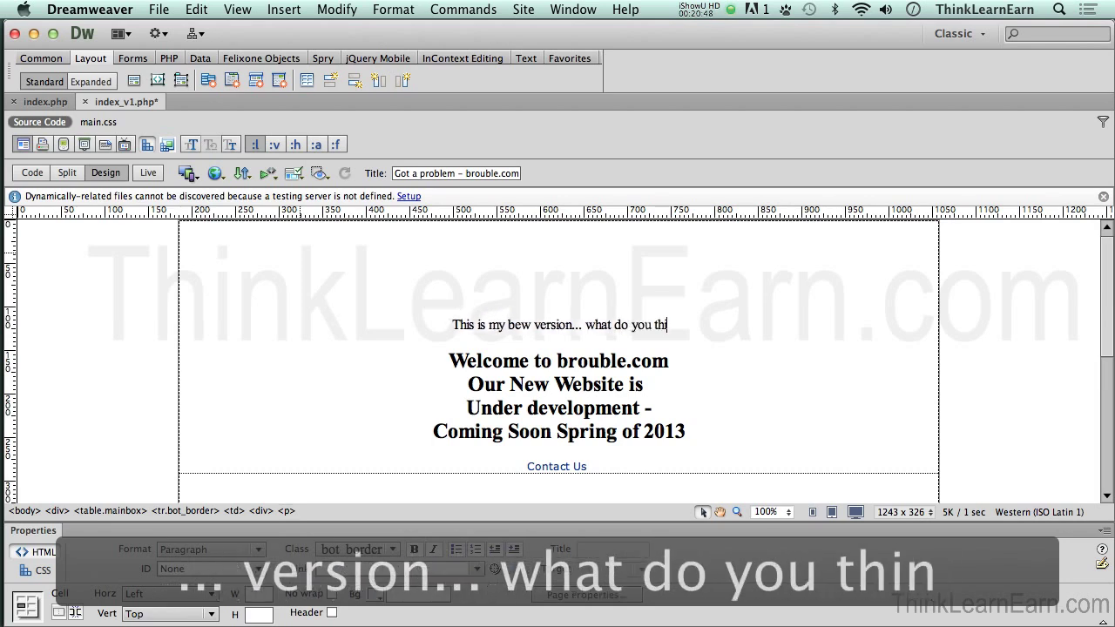
text(nk Ms C)
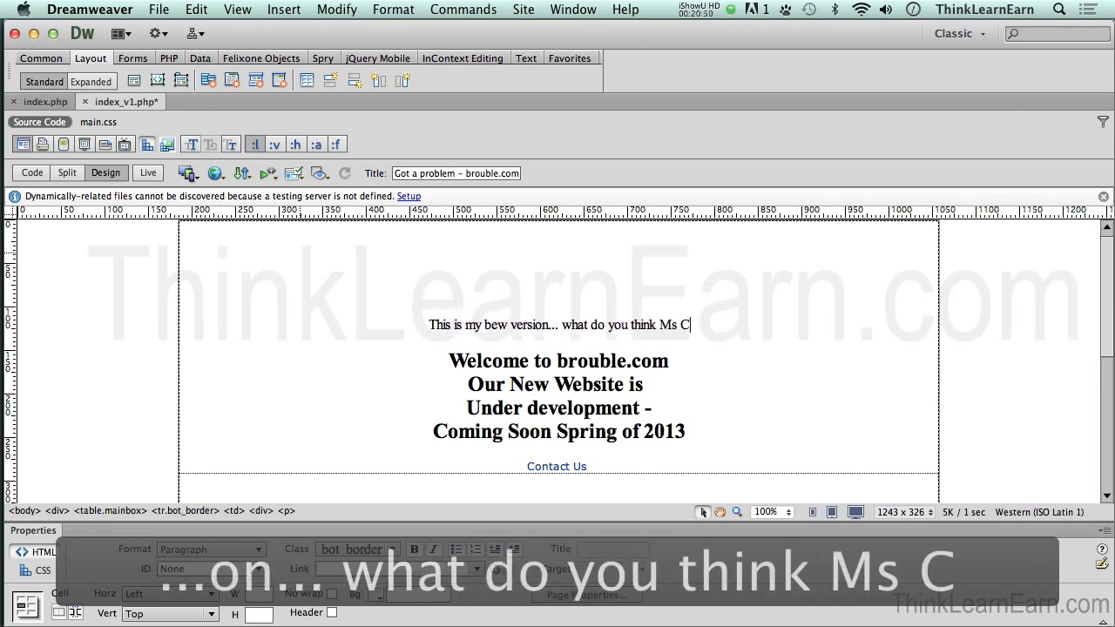
key(BackSpace)
text(Client)
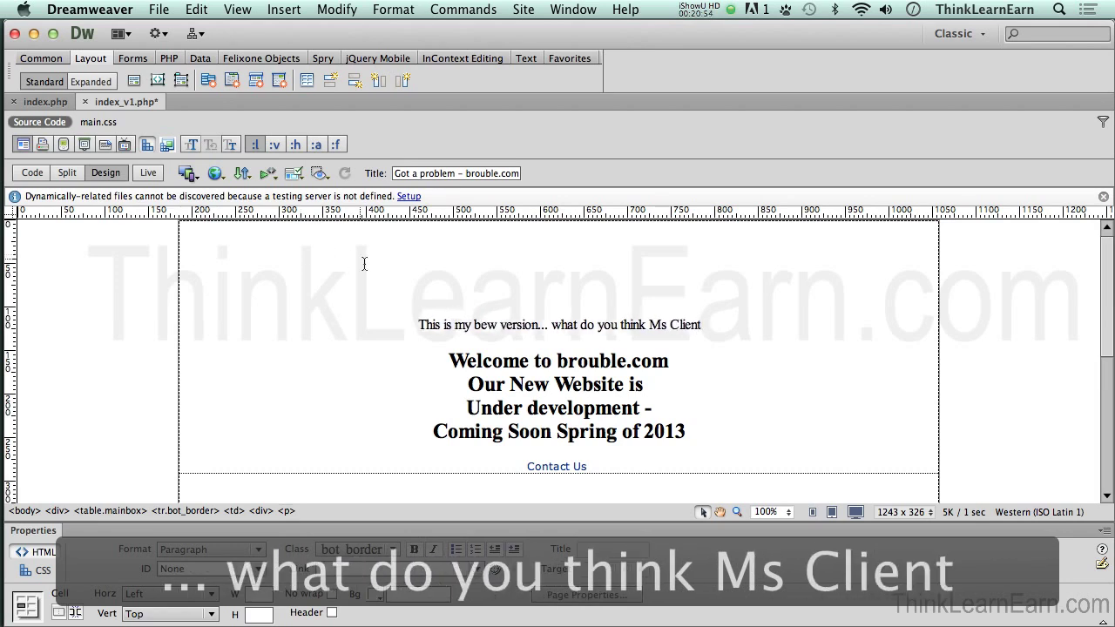
click(567, 324)
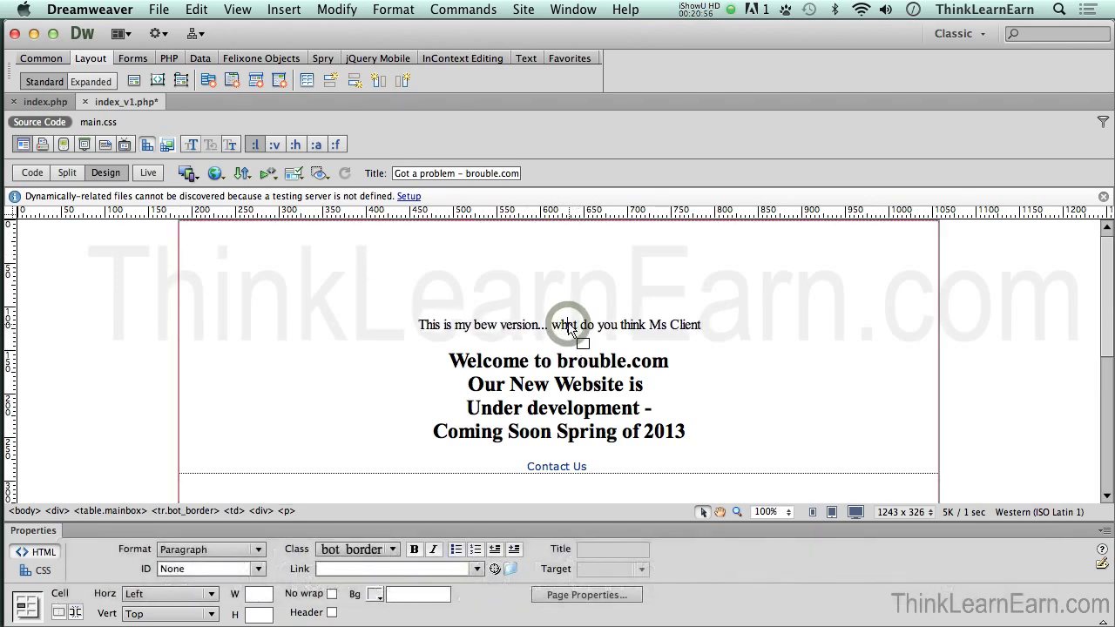
key(super+2)
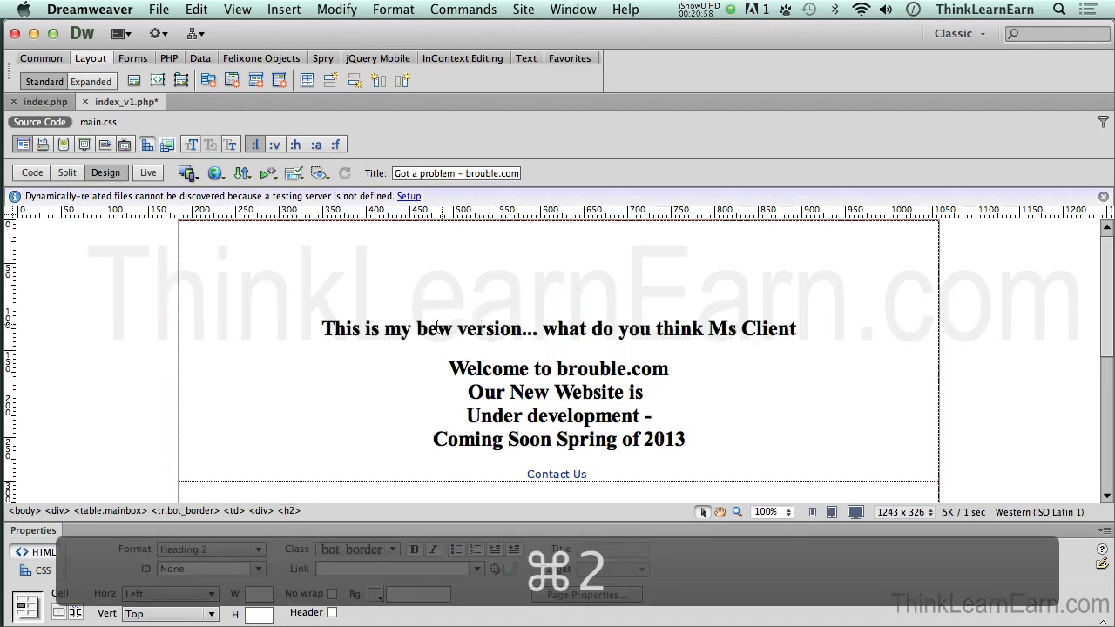
Step: Correct 'bew' to 'new', add a closing '?', and save the page
click(430, 328)
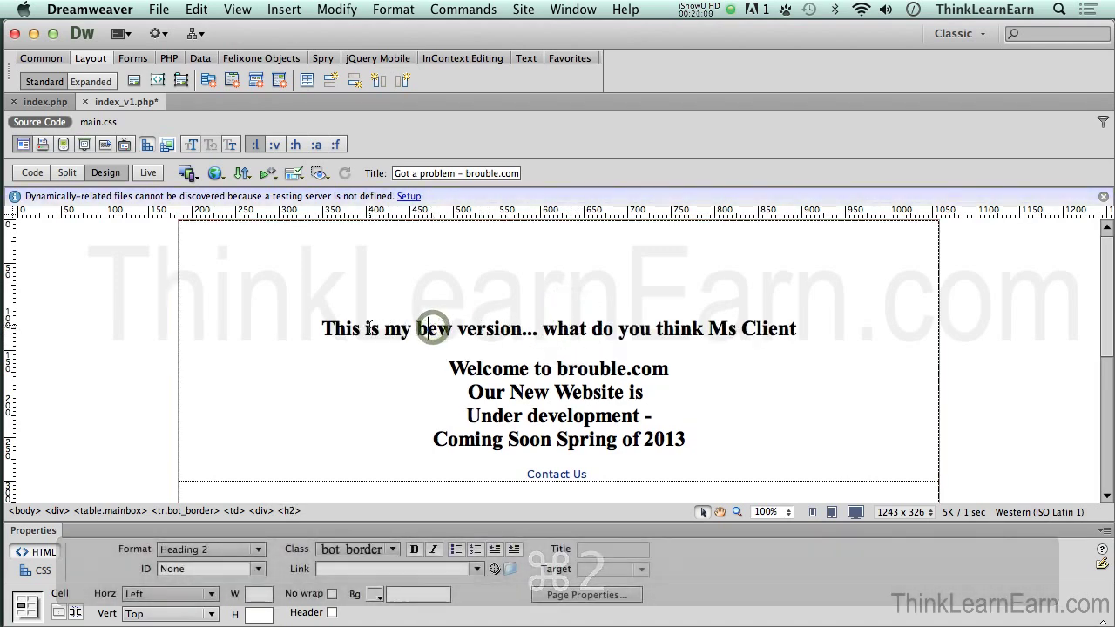
click(422, 327)
key(BackSpace)
text(n)
key(super+s)
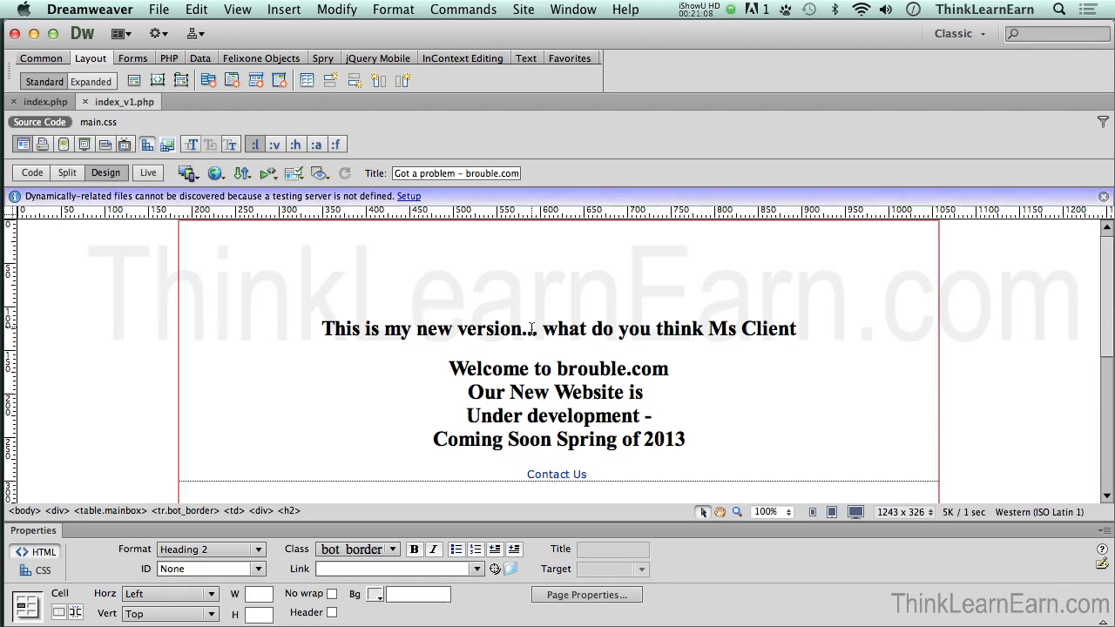
click(797, 333)
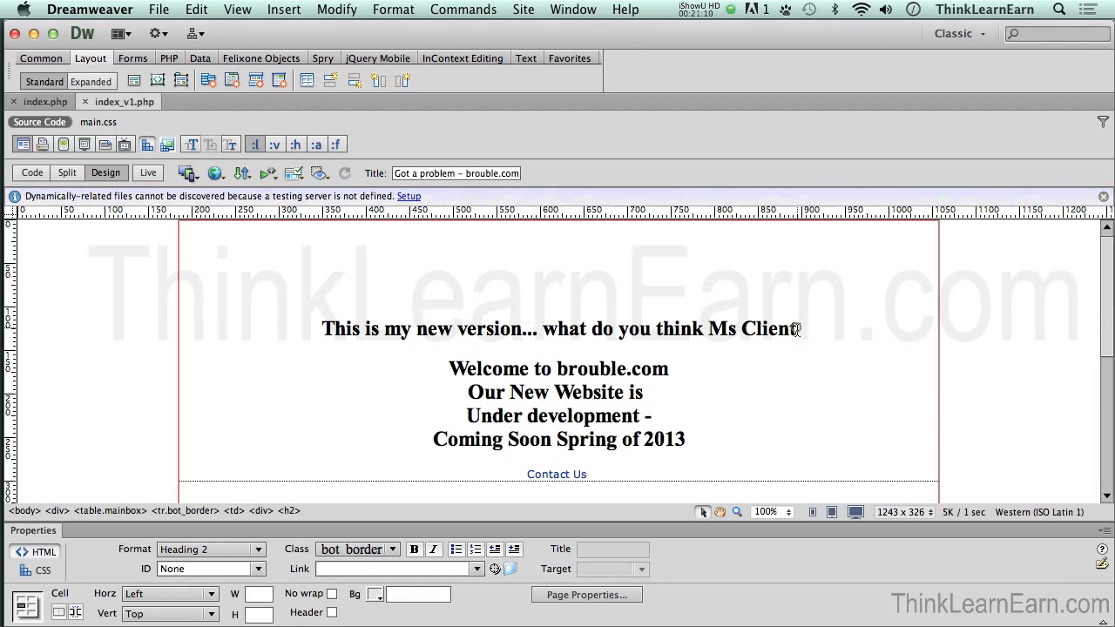
text(?)
key(super+s)
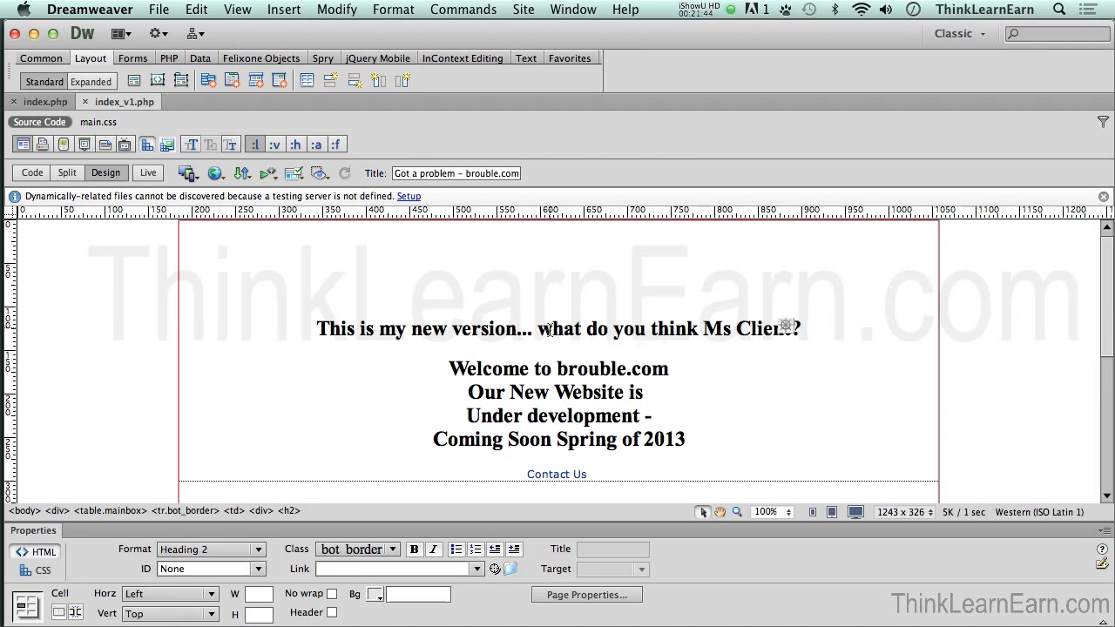
click(32, 174)
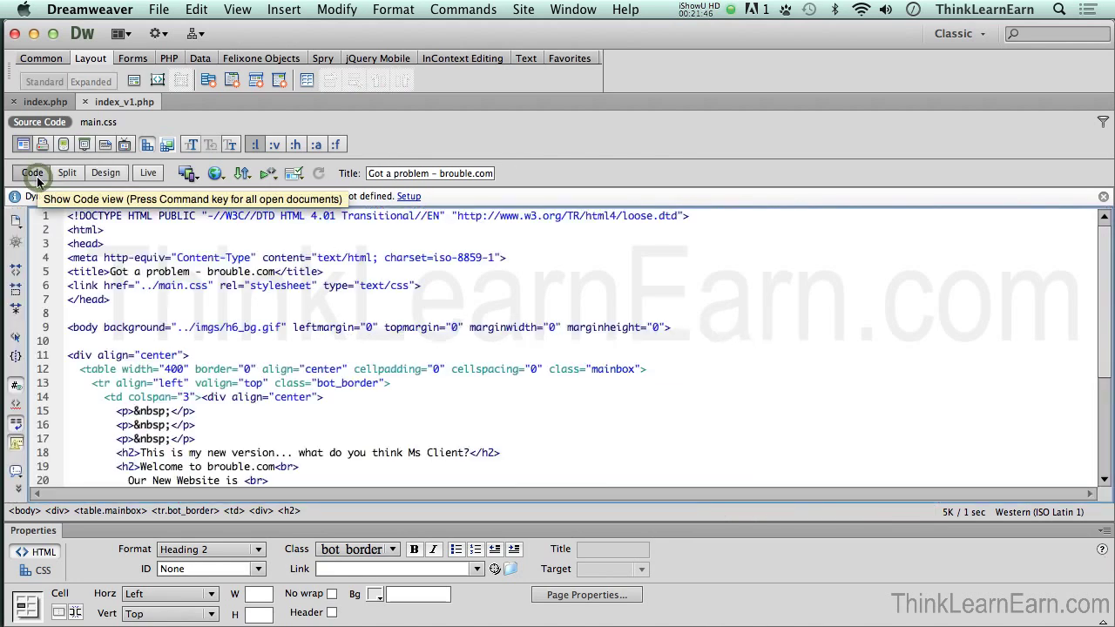
Step: Return to Design view, check the brouble folder as a Save As location, then cancel
click(106, 172)
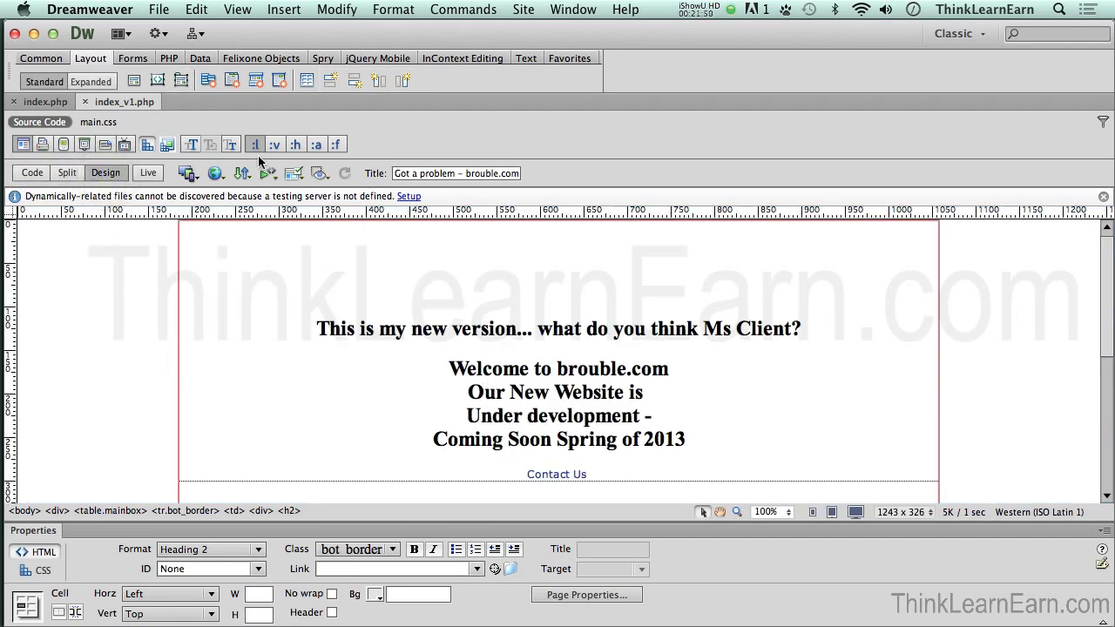
click(159, 11)
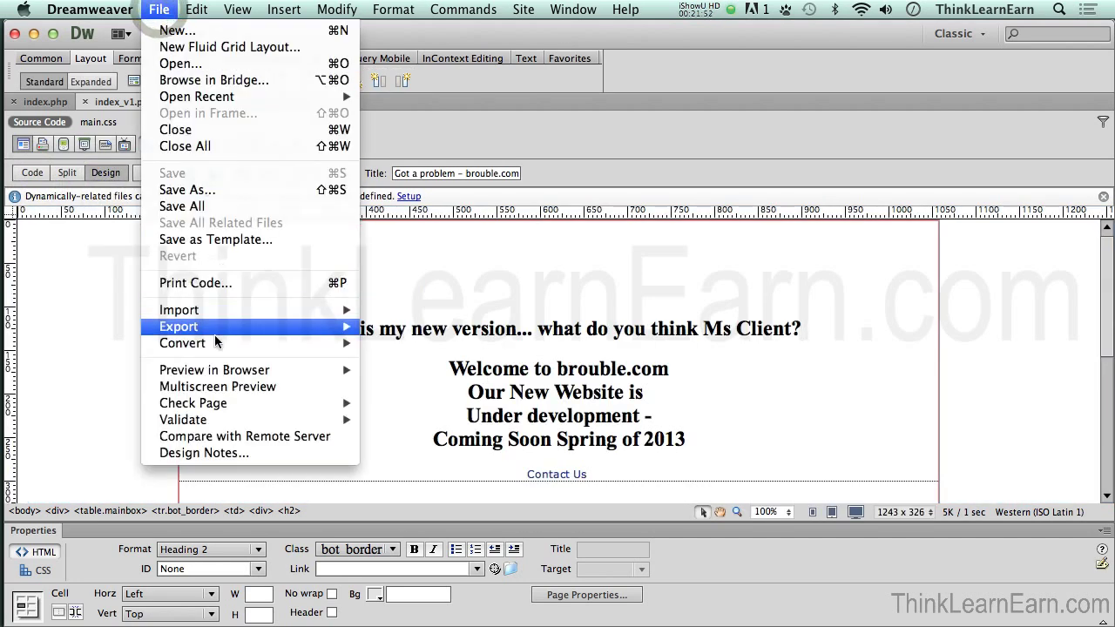
mouse_move(218, 371)
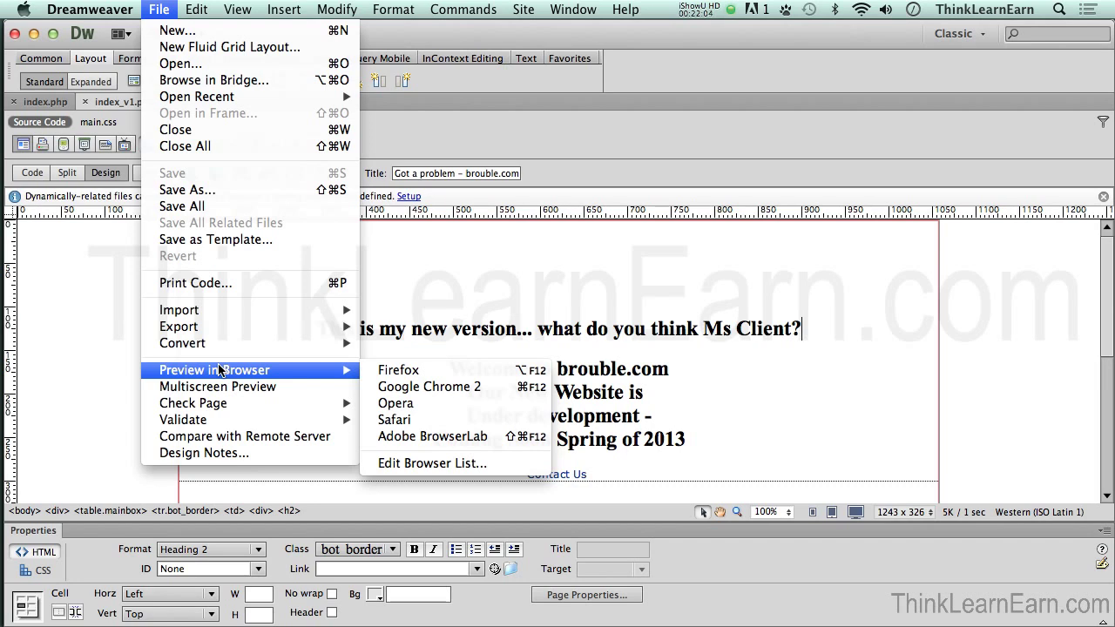
click(358, 294)
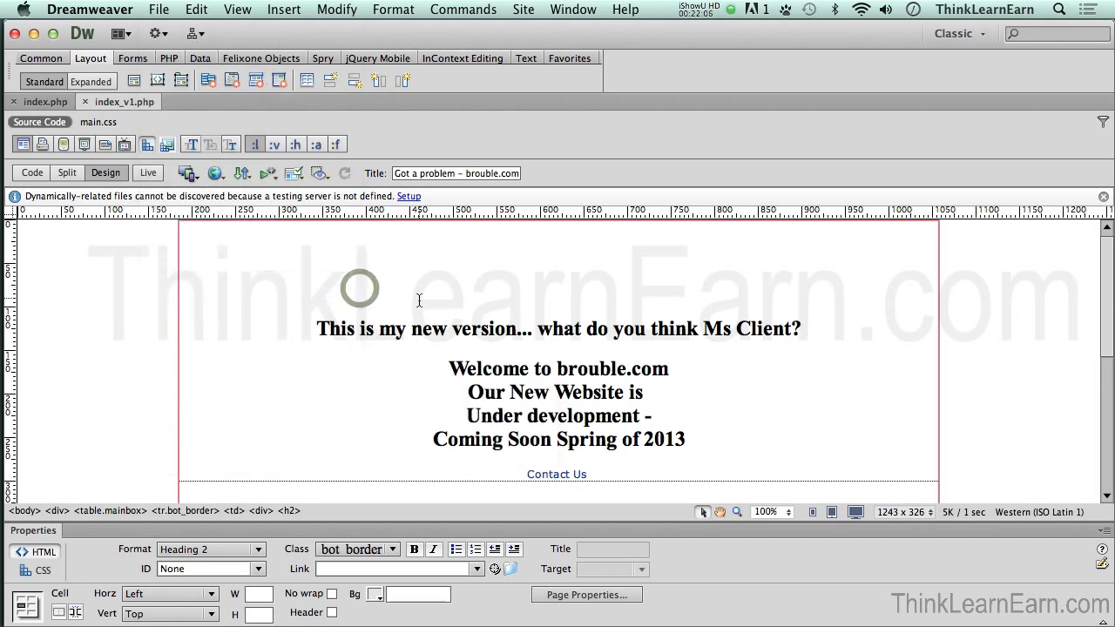
key(super+shift+s)
click(538, 165)
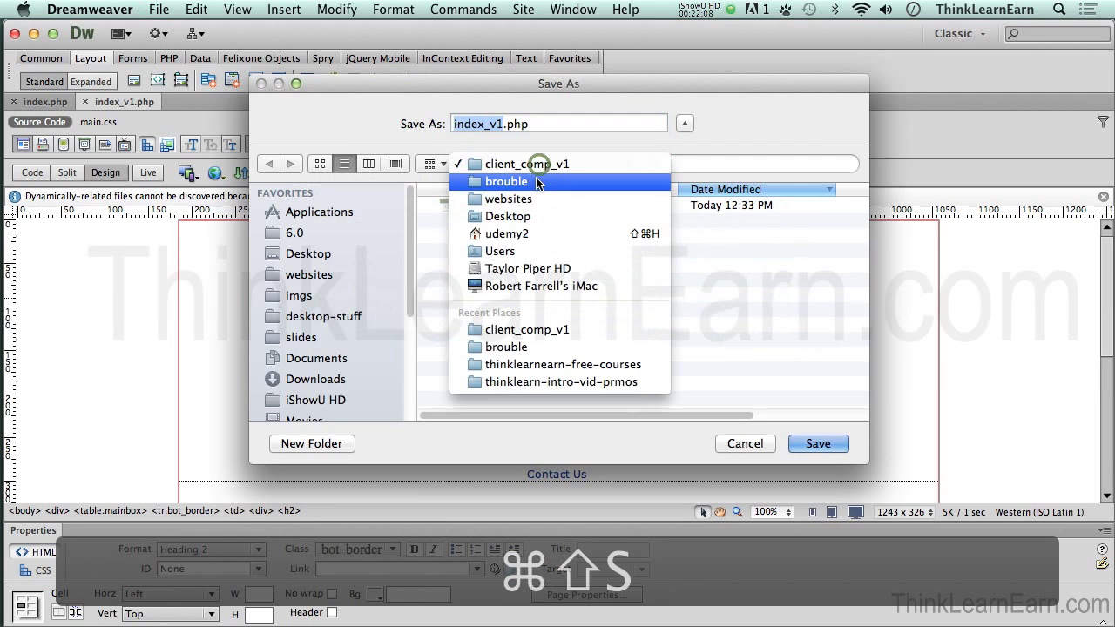
click(518, 185)
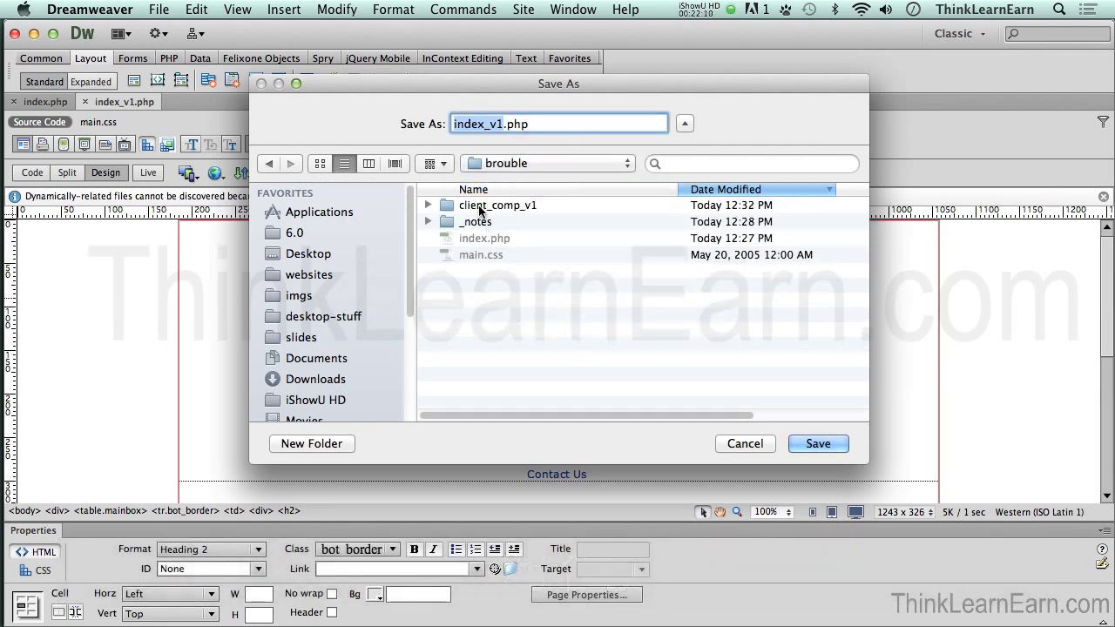
click(736, 443)
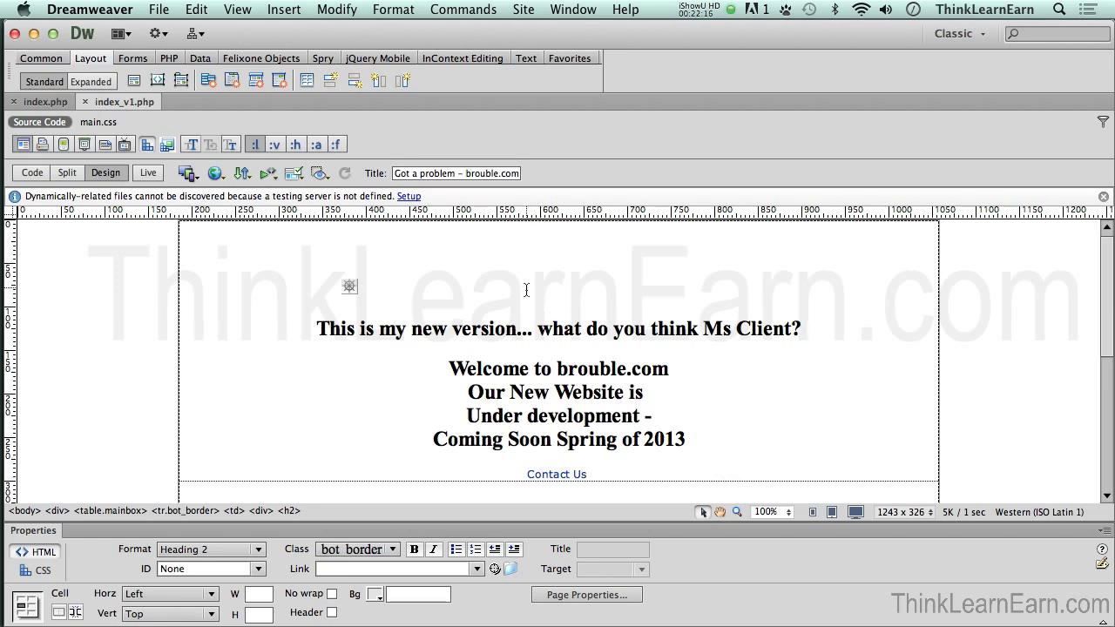
Step: Open the Files panel showing the remote /www/ listing beside the local files
click(158, 10)
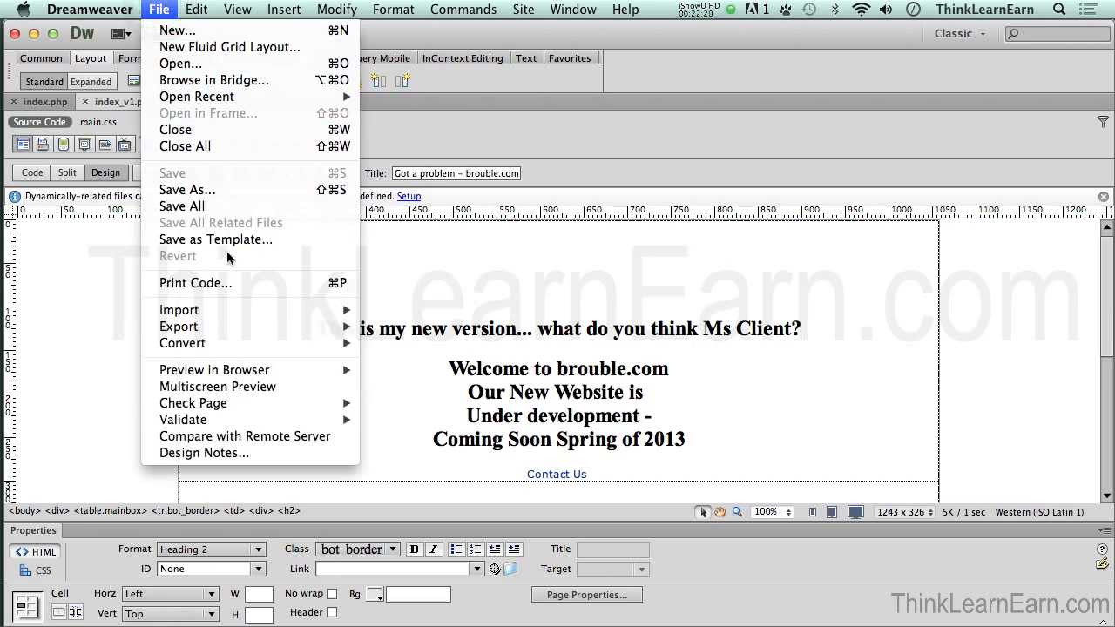
click(418, 270)
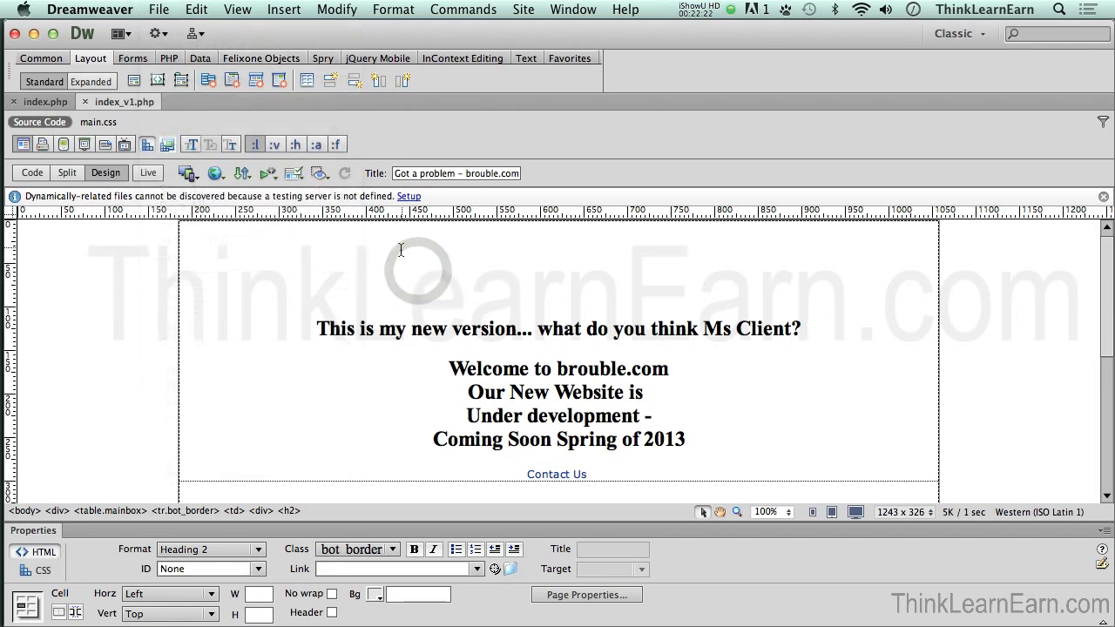
key(super+shift+f)
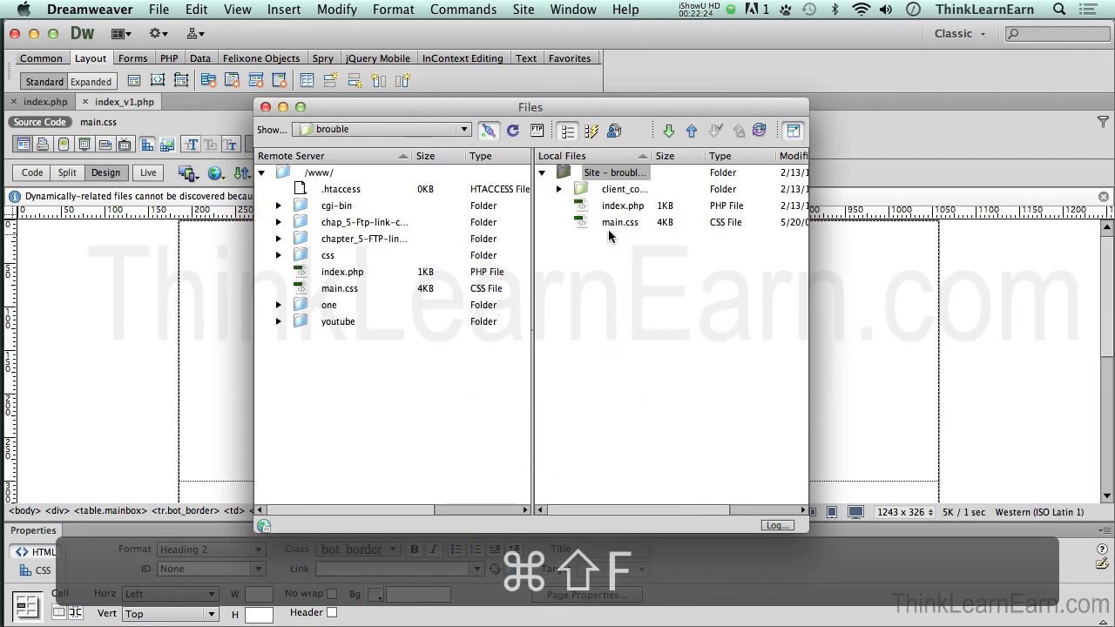
Step: Select index_v1.php in local client_comp_v1, then Put it to the server without dependent files
click(558, 190)
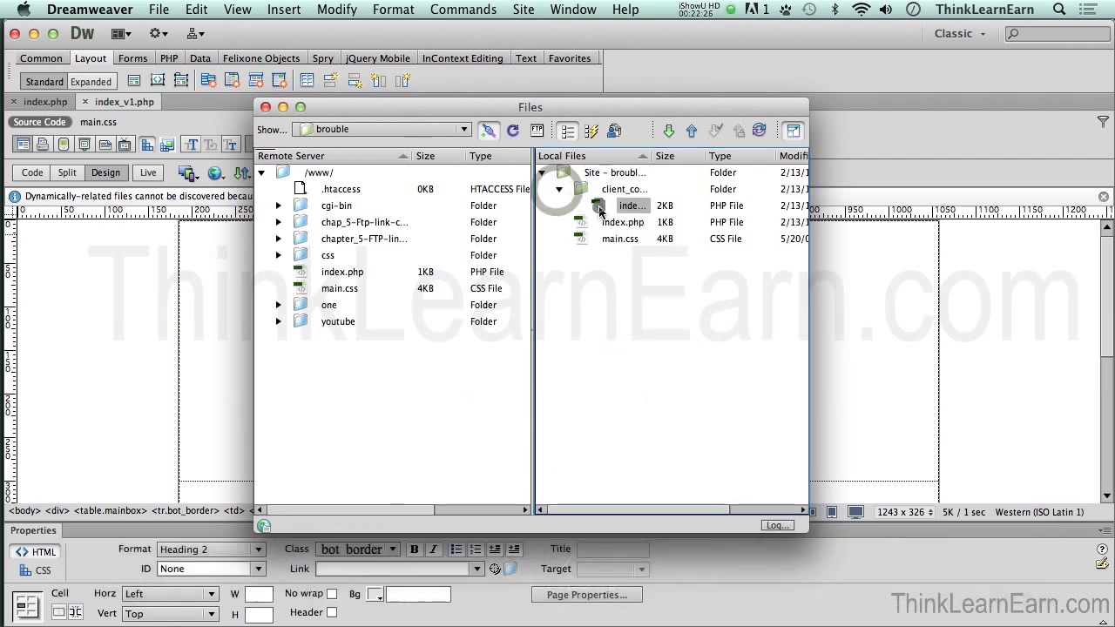
click(598, 207)
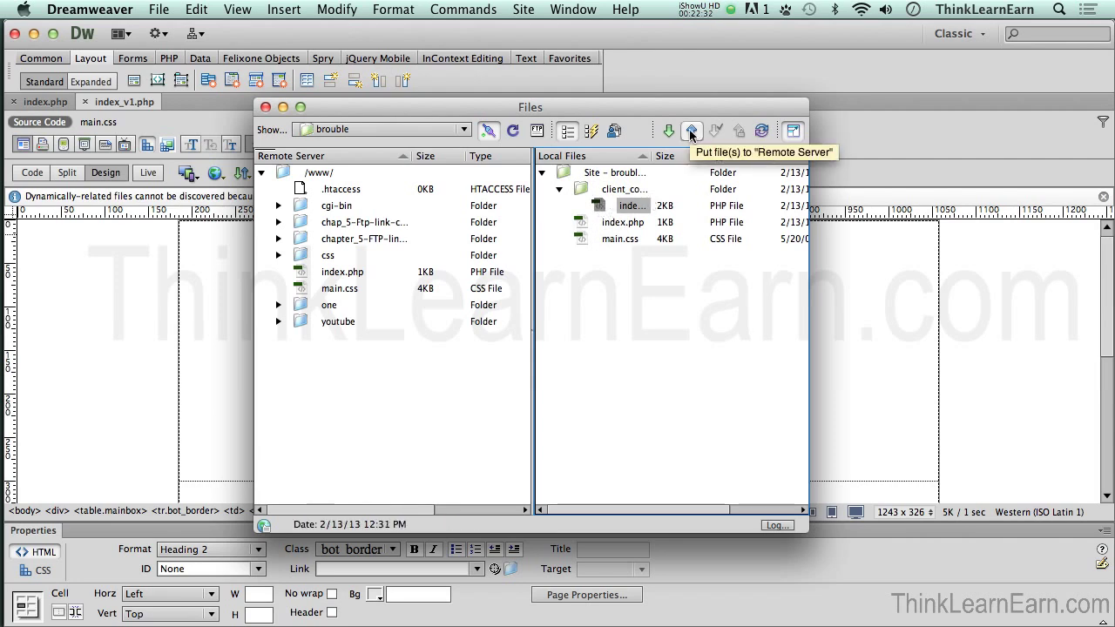
key(super+shift+f)
click(506, 285)
click(243, 173)
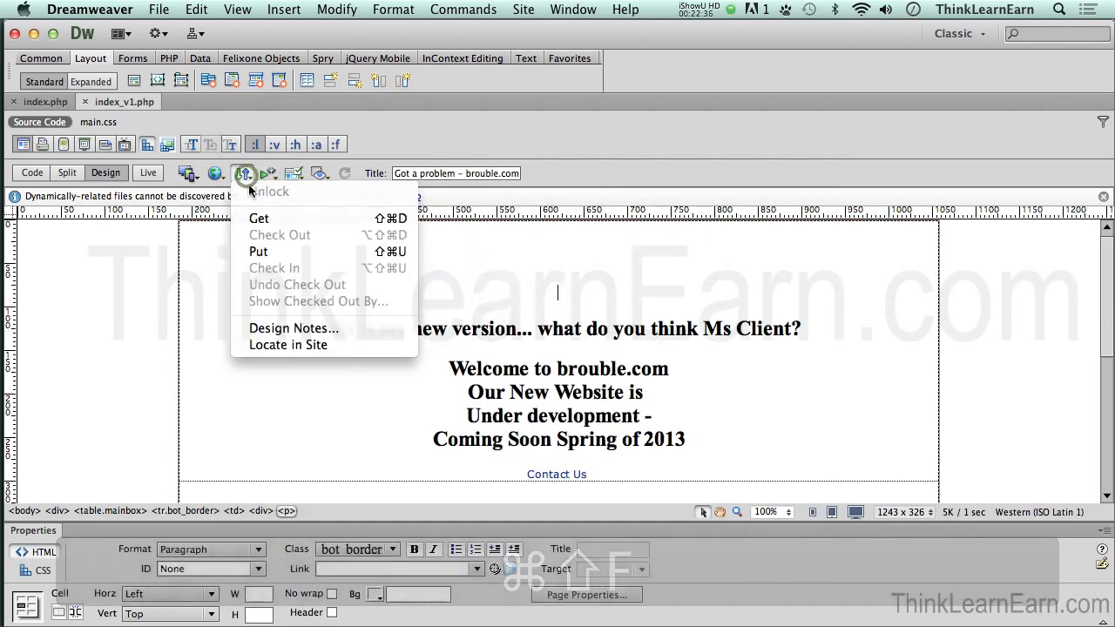
click(273, 252)
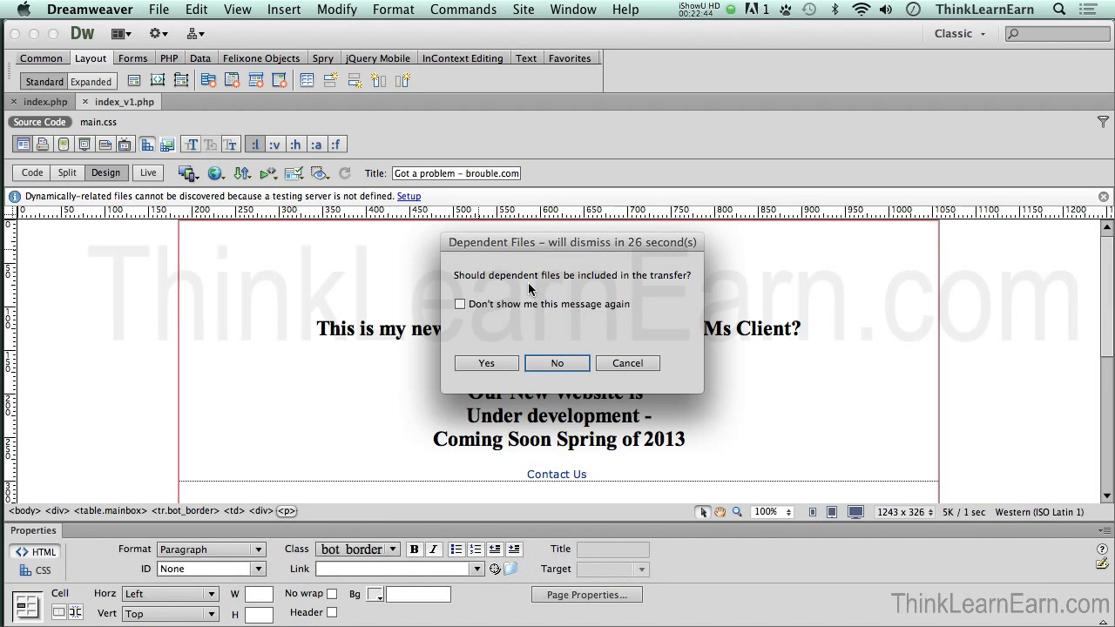
click(562, 363)
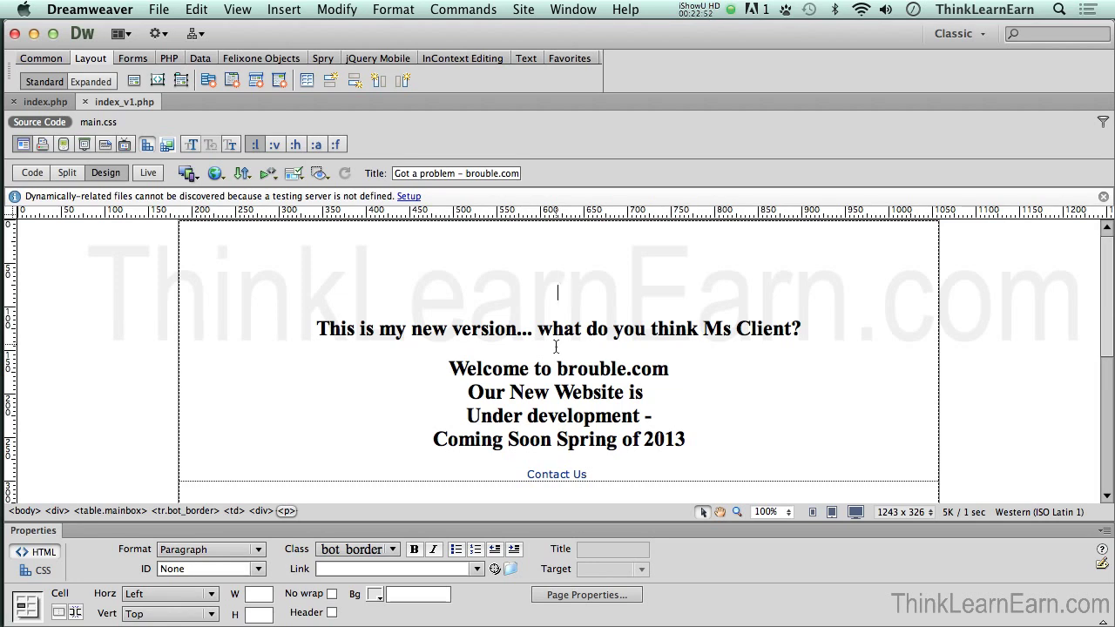
click(556, 345)
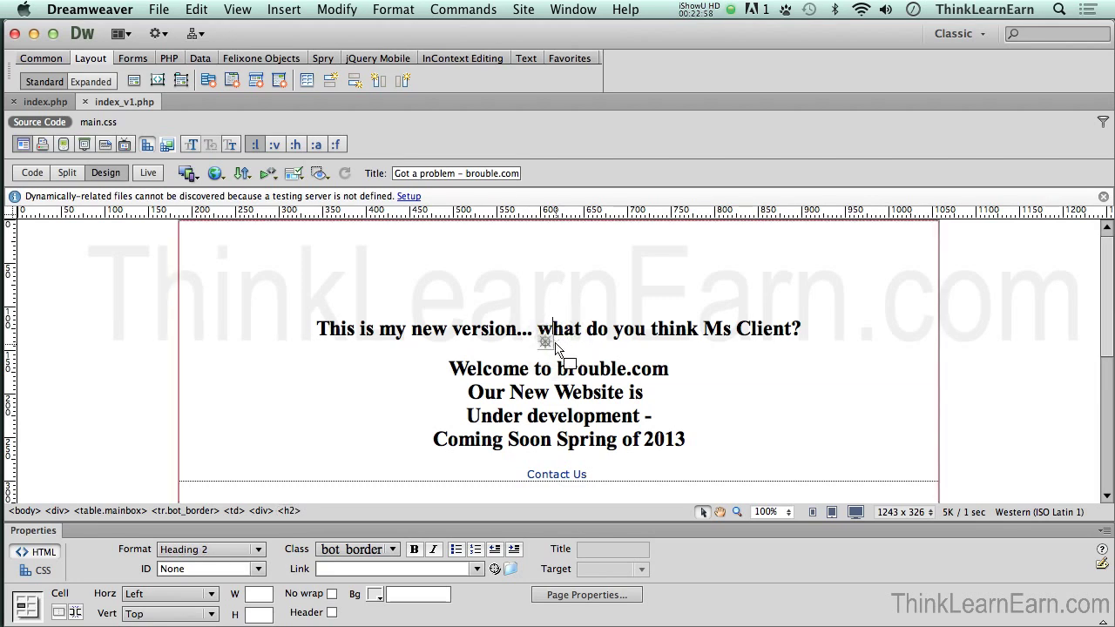
Step: Open Save As, switch the location to brouble, then cancel without saving
key(super+shift+s)
click(542, 167)
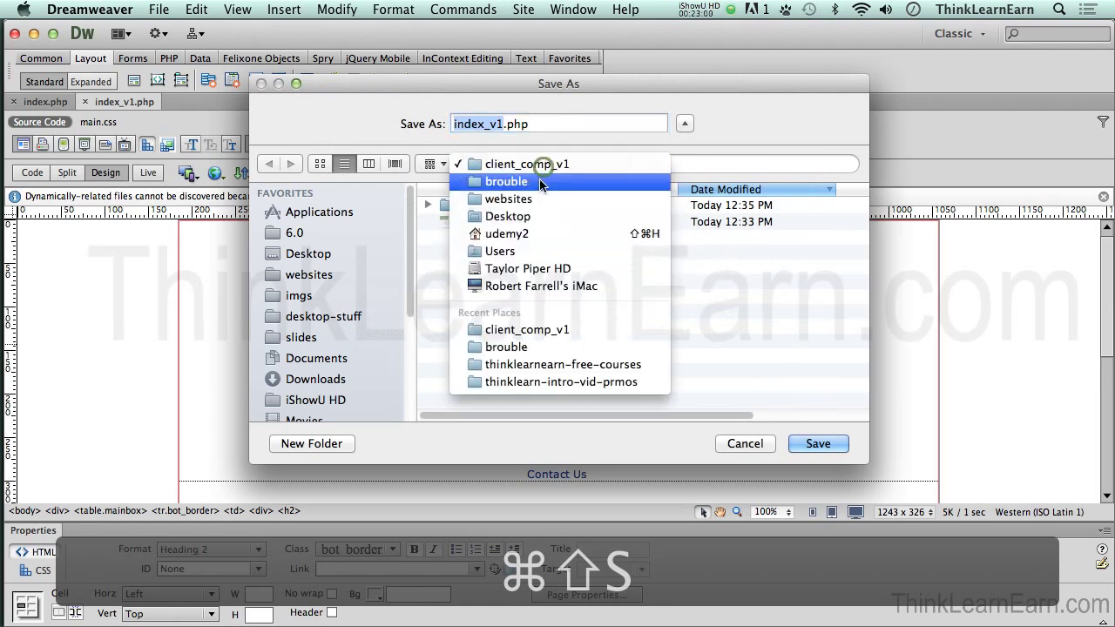
click(538, 181)
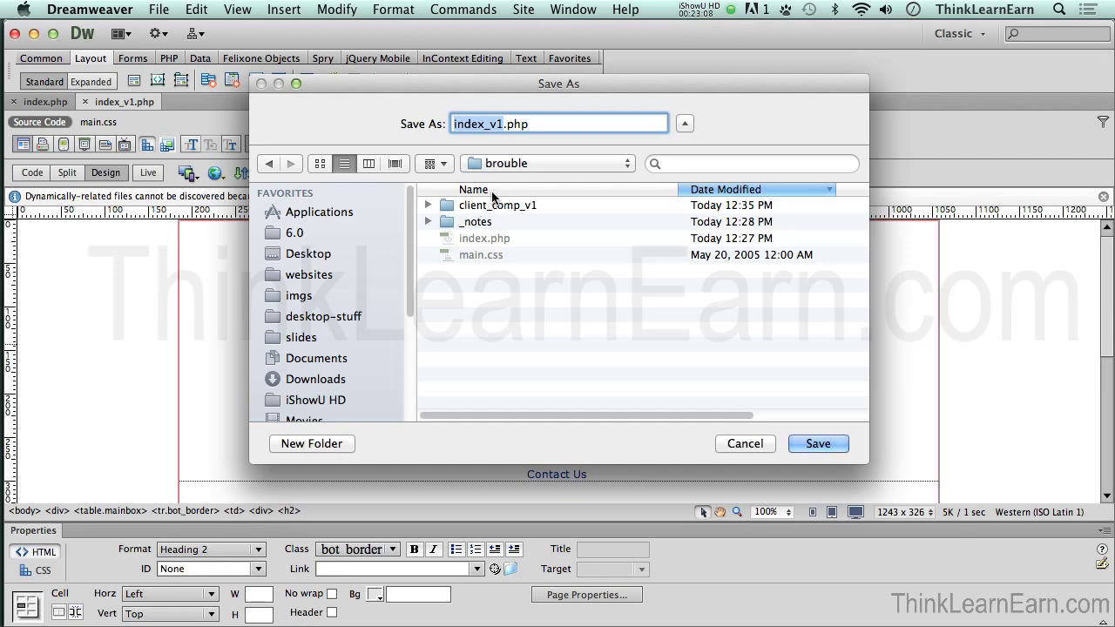
click(750, 444)
click(617, 345)
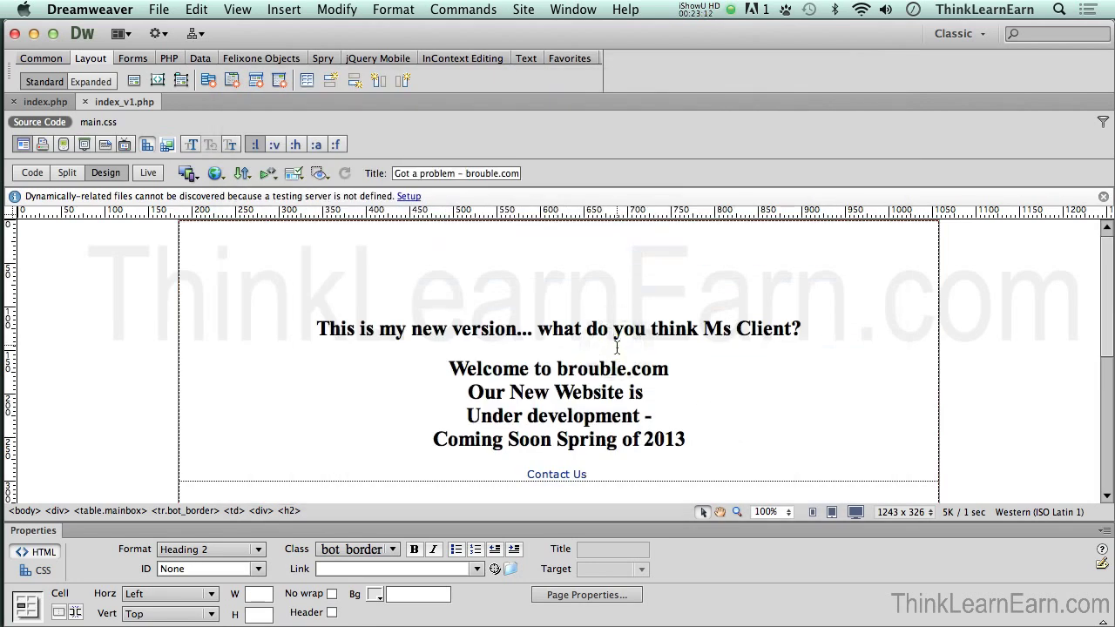
click(616, 346)
Step: Preview the page in Firefox, declining to set up a testing server
click(158, 10)
mouse_move(252, 373)
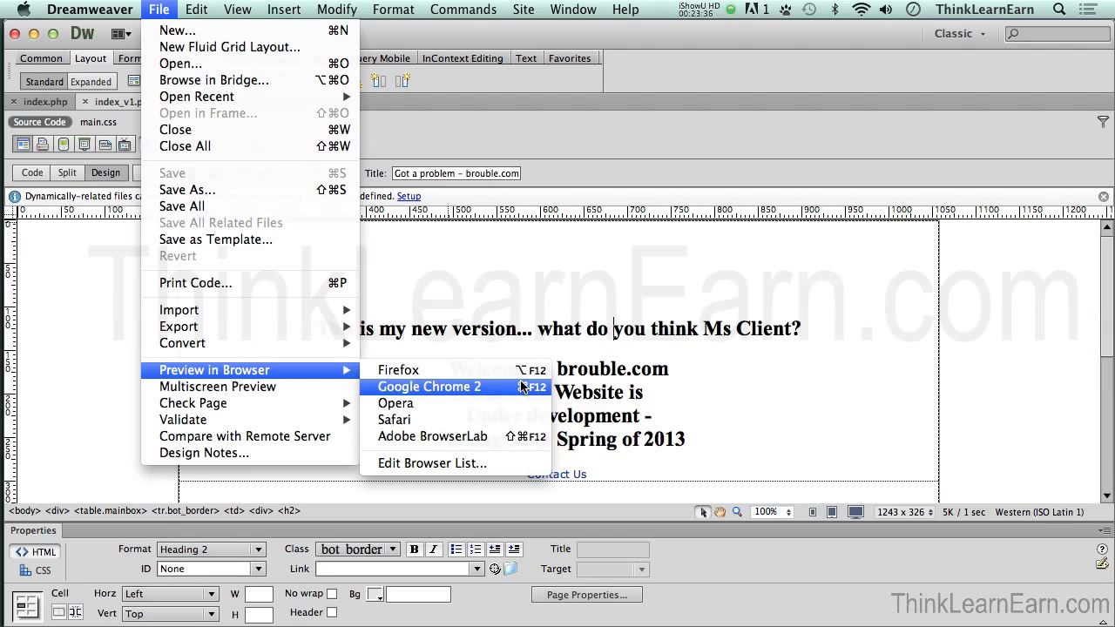
click(521, 372)
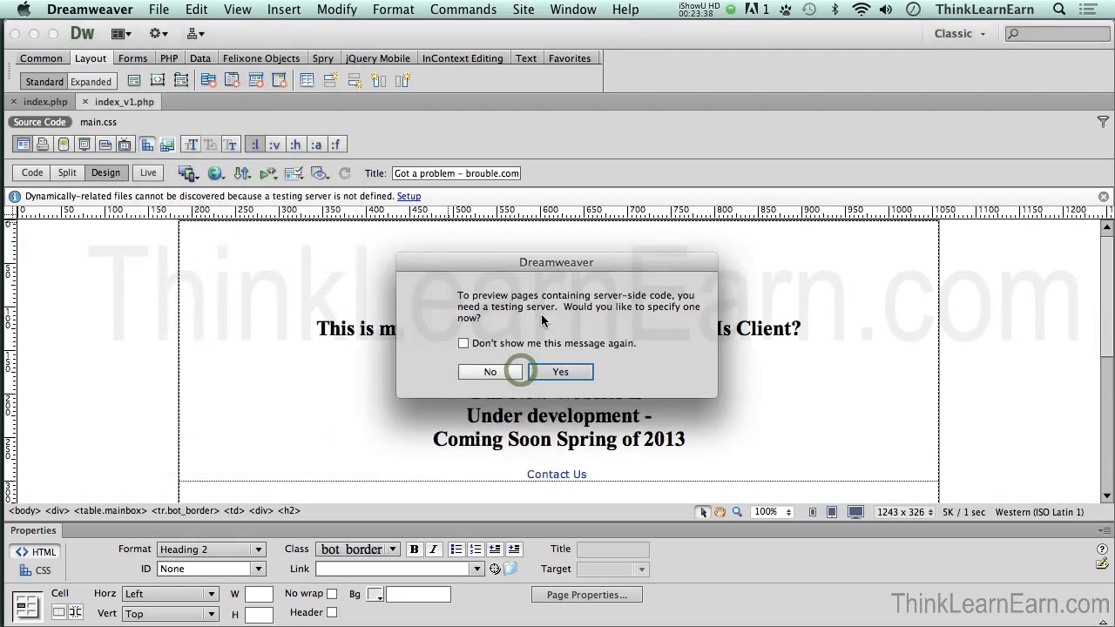
click(509, 375)
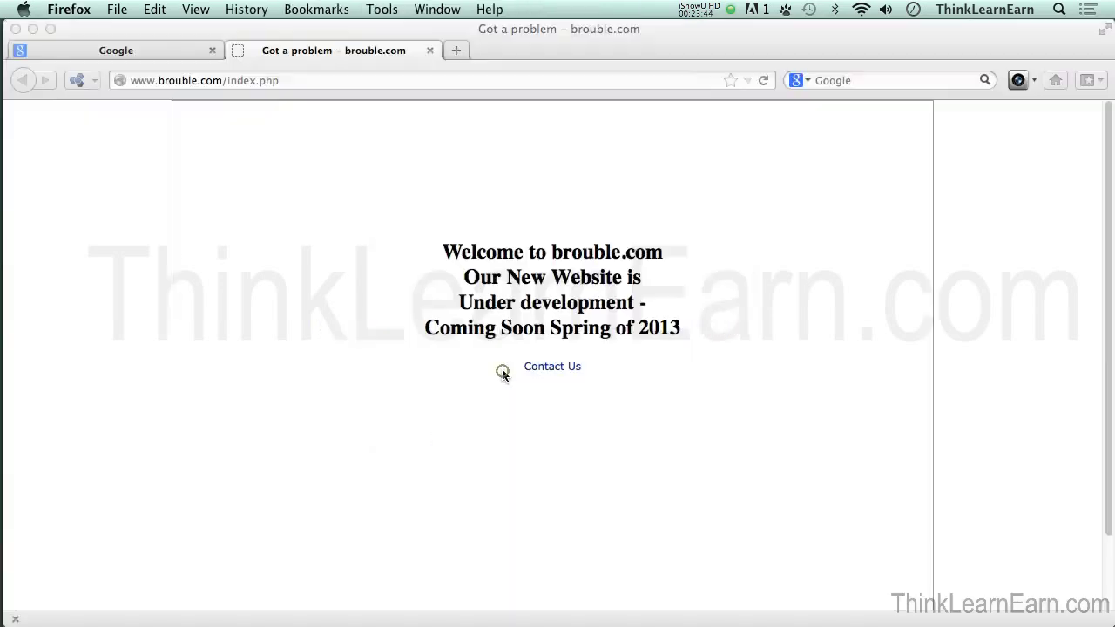
Step: Cancel opening the local index_v1.php in Firefox and start Save As back in Dreamweaver
click(622, 415)
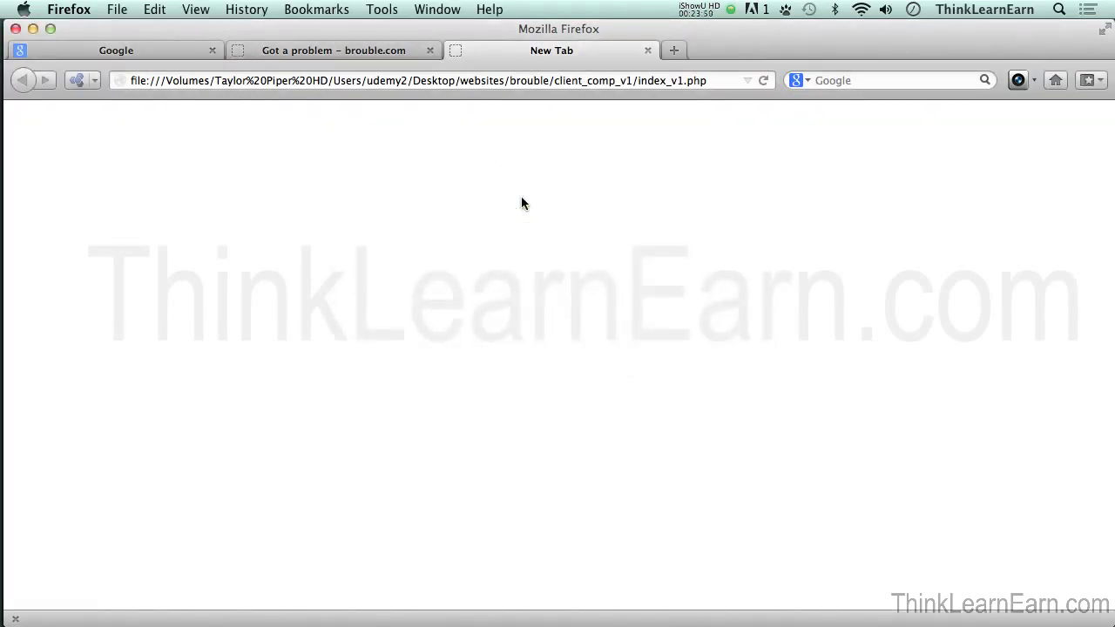
click(681, 247)
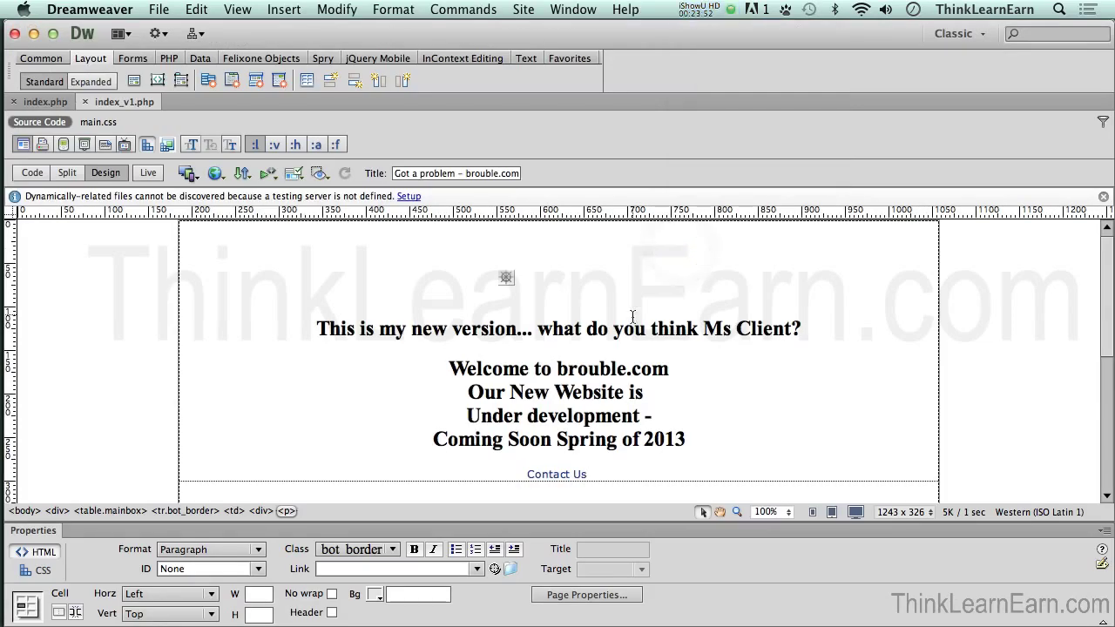
click(633, 316)
key(ctrl+shift+s)
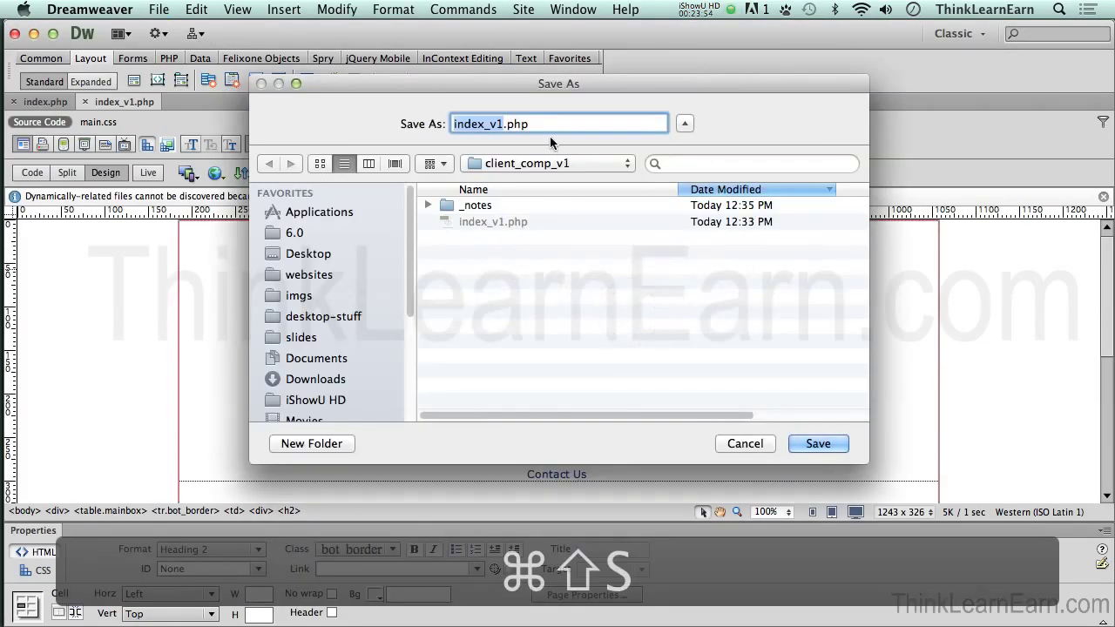
Step: Change the extension and save the page as index_v1.html in client_comp_v1
double_click(520, 123)
text(html)
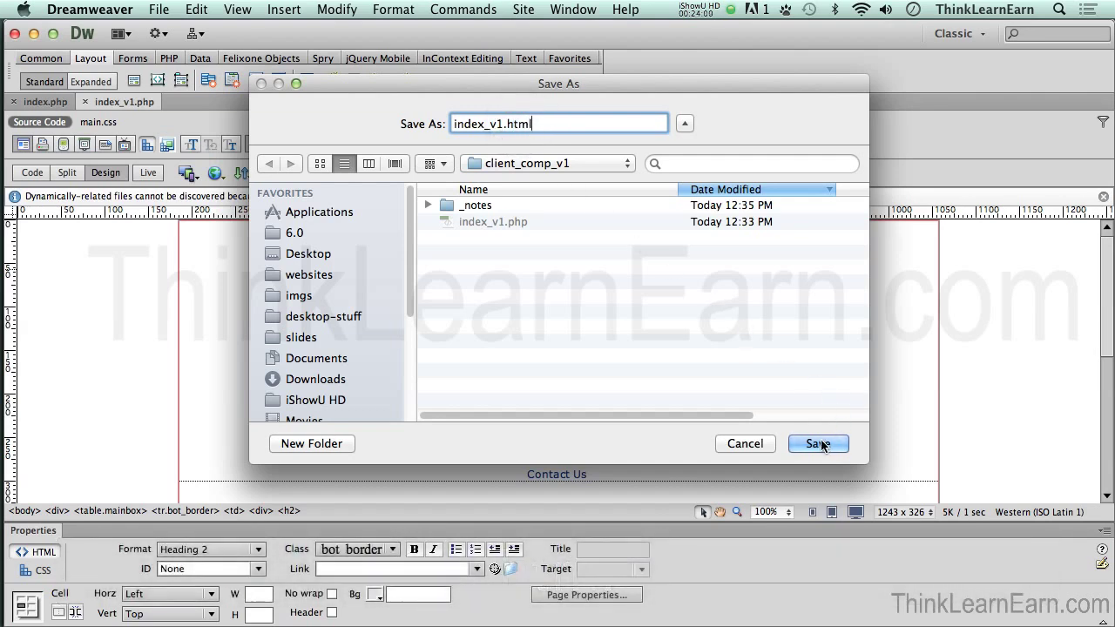
click(819, 444)
click(562, 301)
click(562, 299)
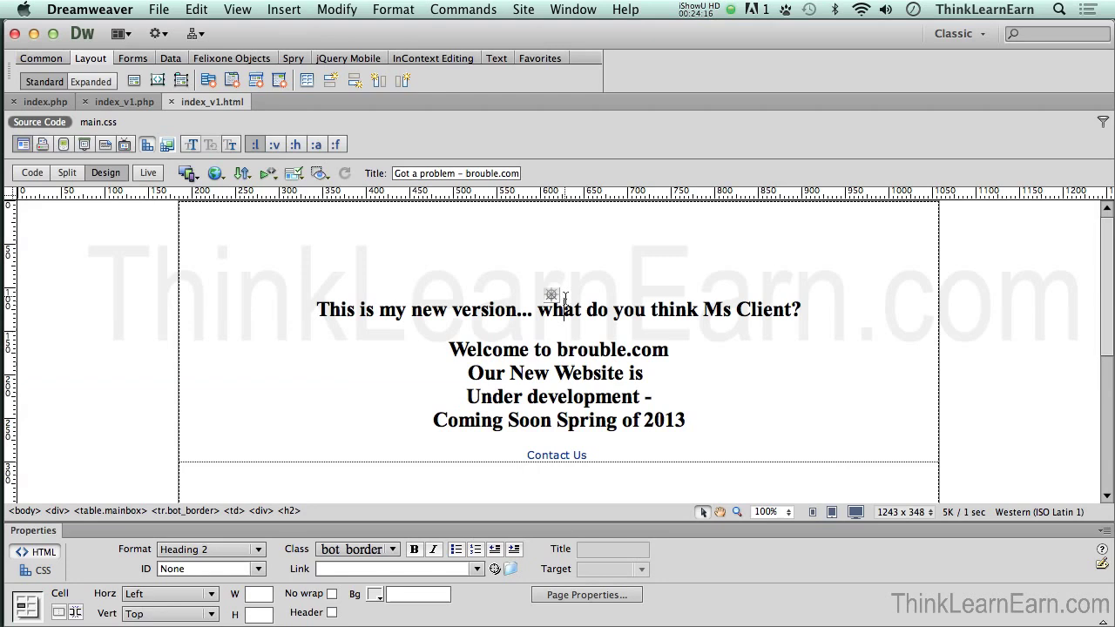
Step: Preview index_v1.html in Firefox, check its local file address, and return to Dreamweaver
click(160, 9)
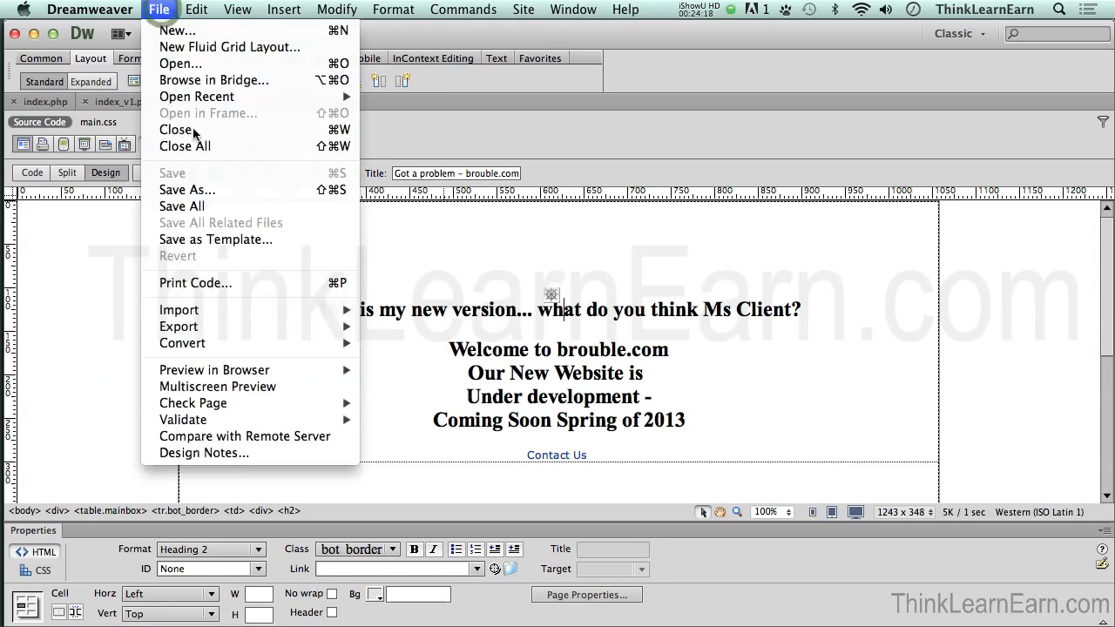
mouse_move(261, 371)
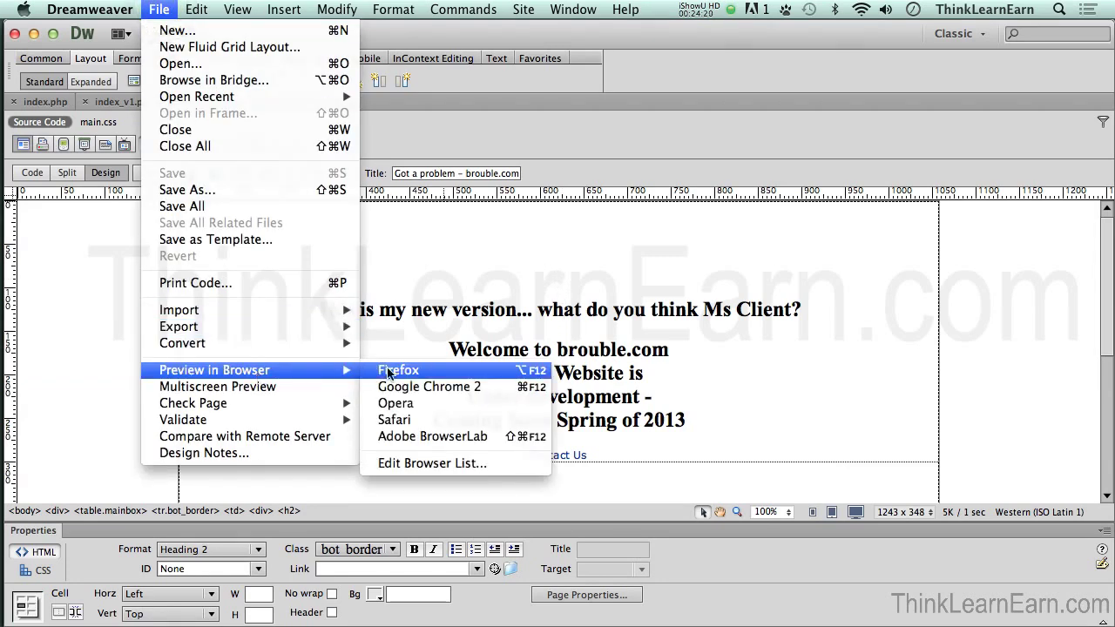
click(389, 373)
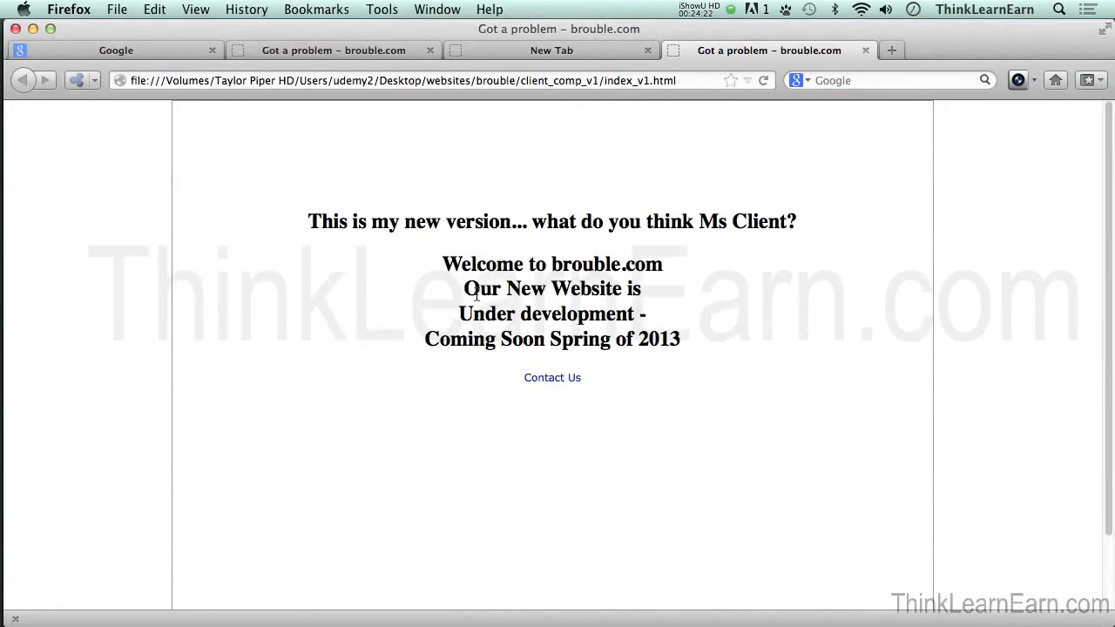
drag(689, 80, 187, 82)
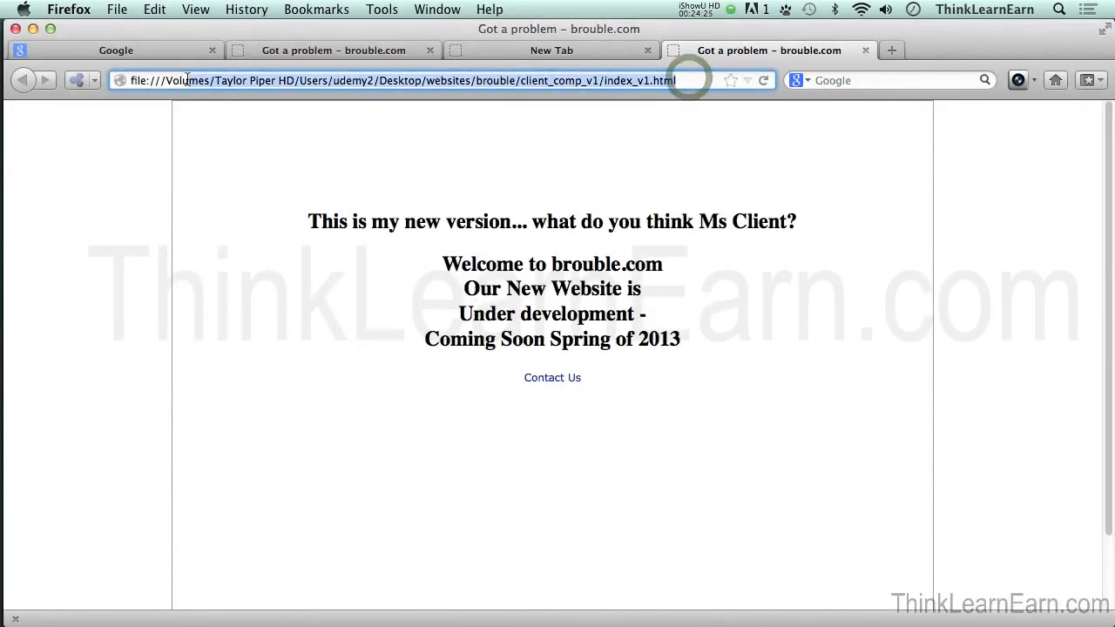
click(443, 203)
key(super+Tab)
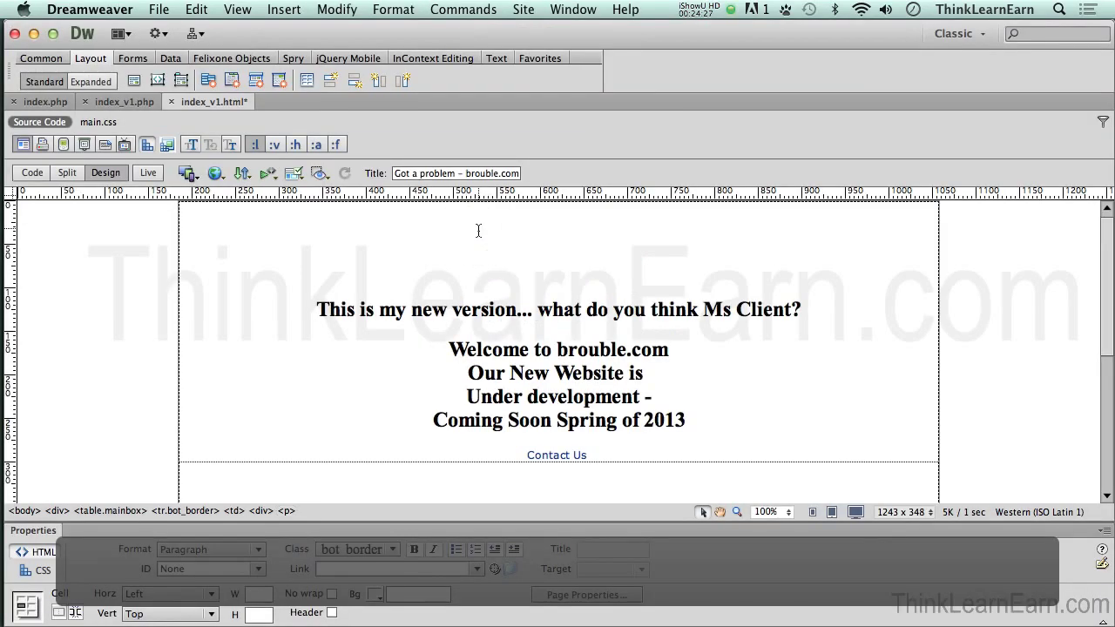
Step: Show the Files panel and double-click the brouble site to open its Site Setup
key(super+shift+f)
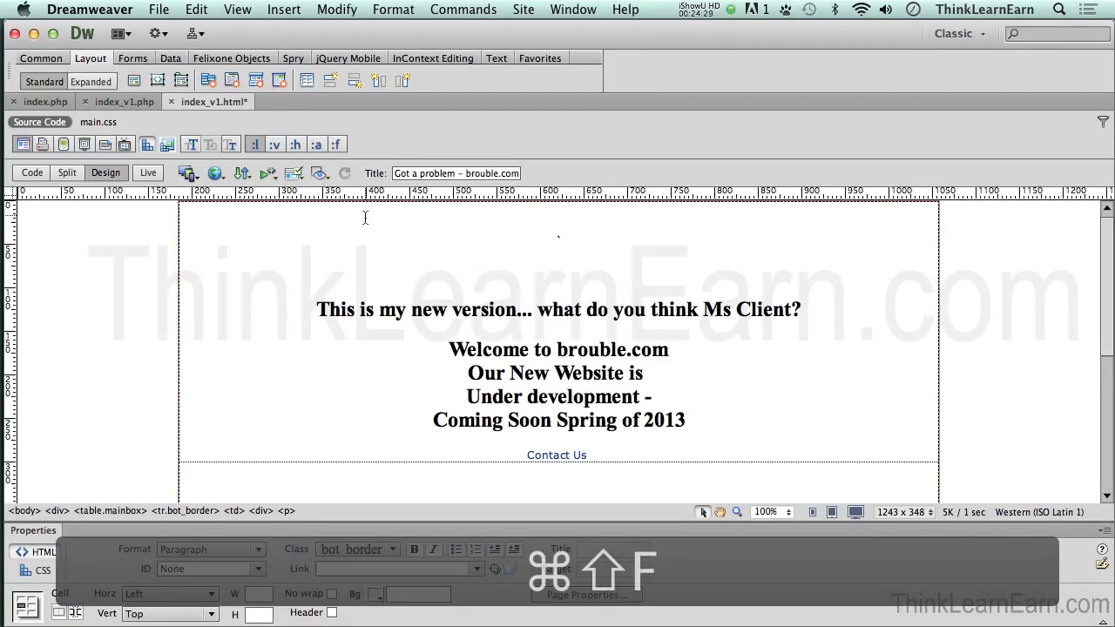
key(super+shift+f)
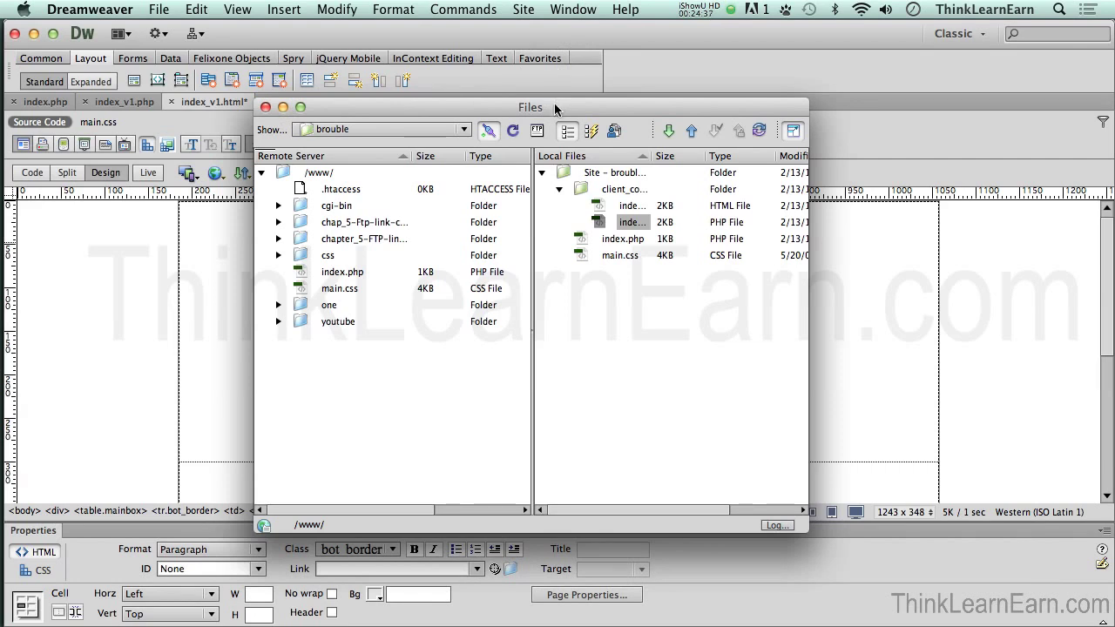
double_click(456, 130)
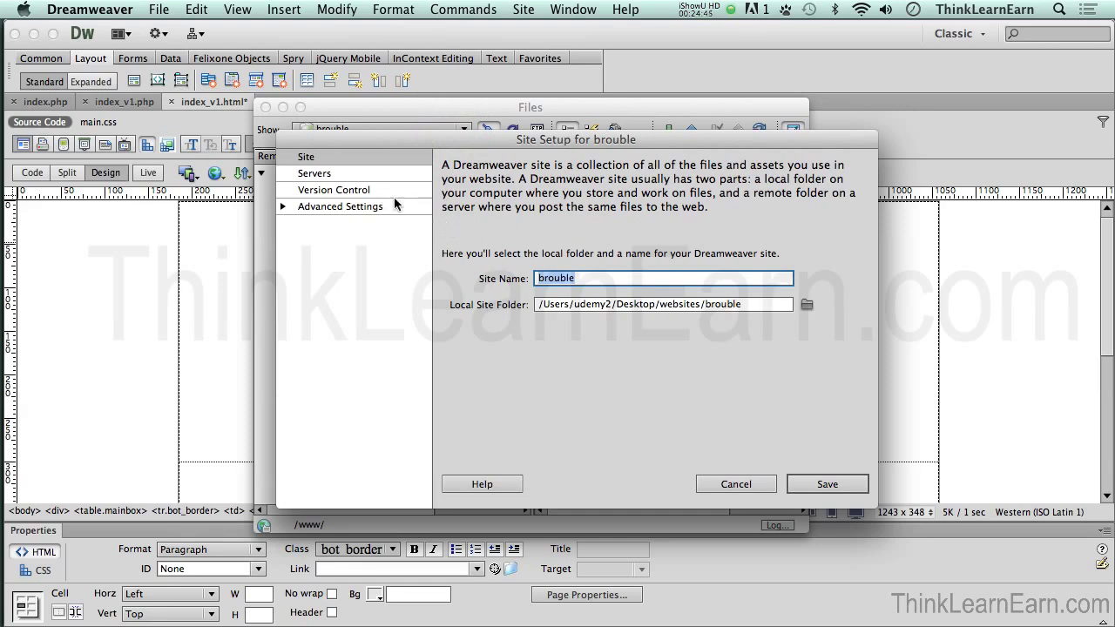
Step: Tick Testing for the brouble server in Site Setup's Servers list and save the change
click(346, 176)
click(810, 283)
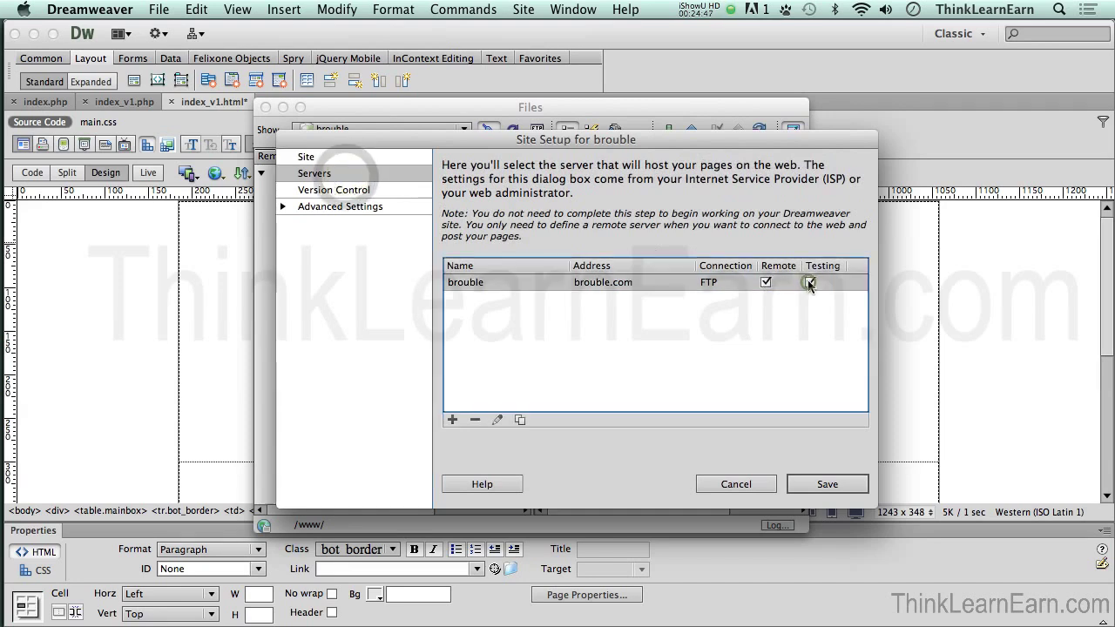
click(823, 484)
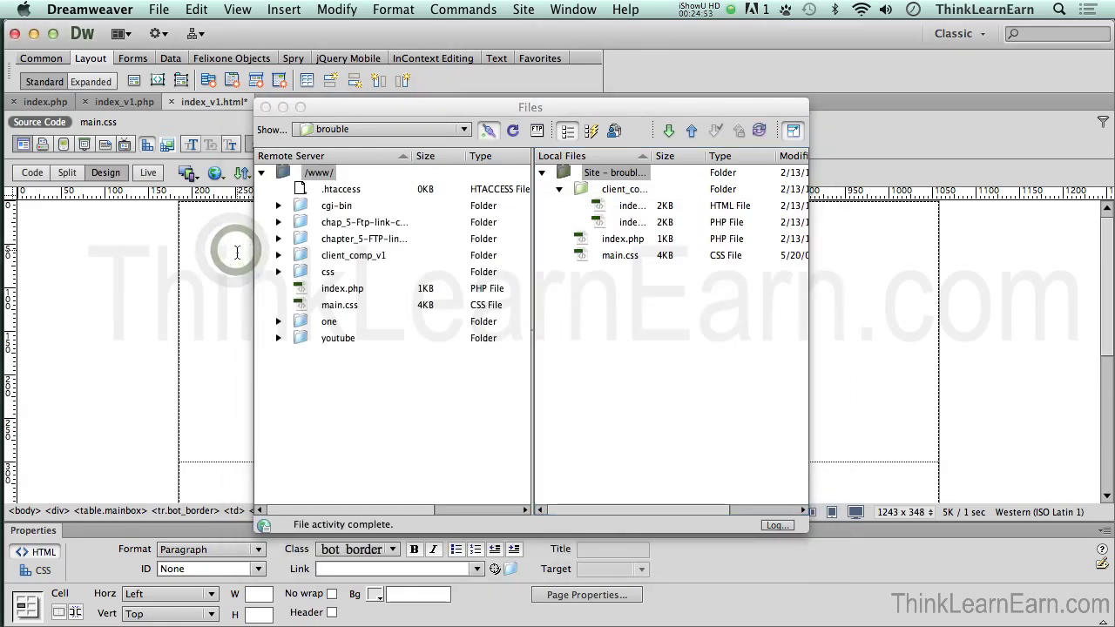
key(super+shift+f)
Step: Delete the empty line above the Ms Client heading and save index_v1.html
click(585, 245)
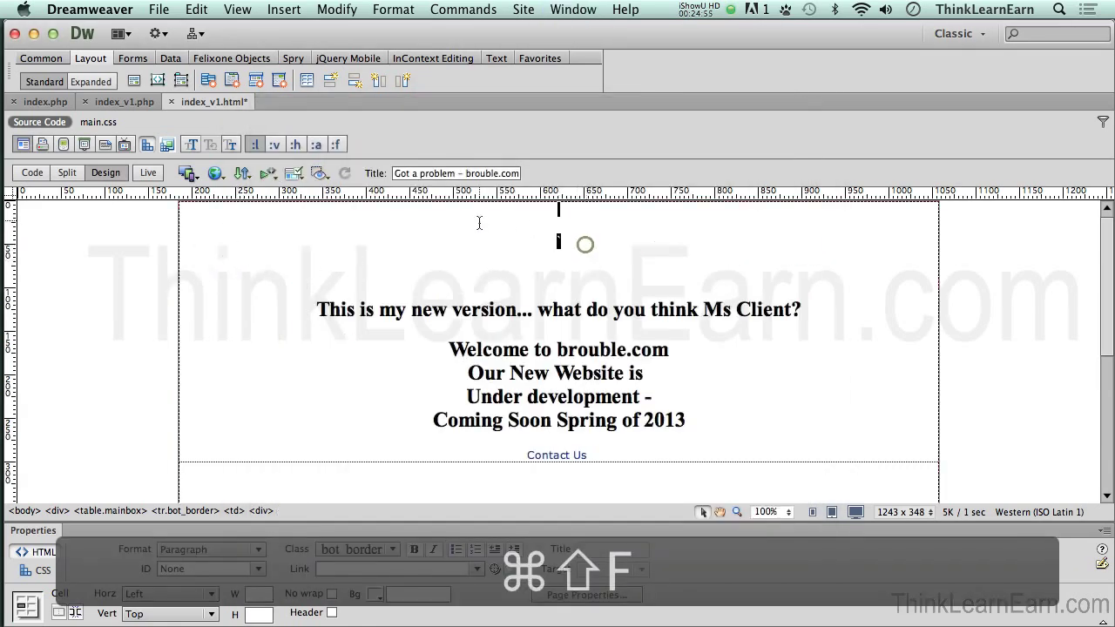
key(BackSpace)
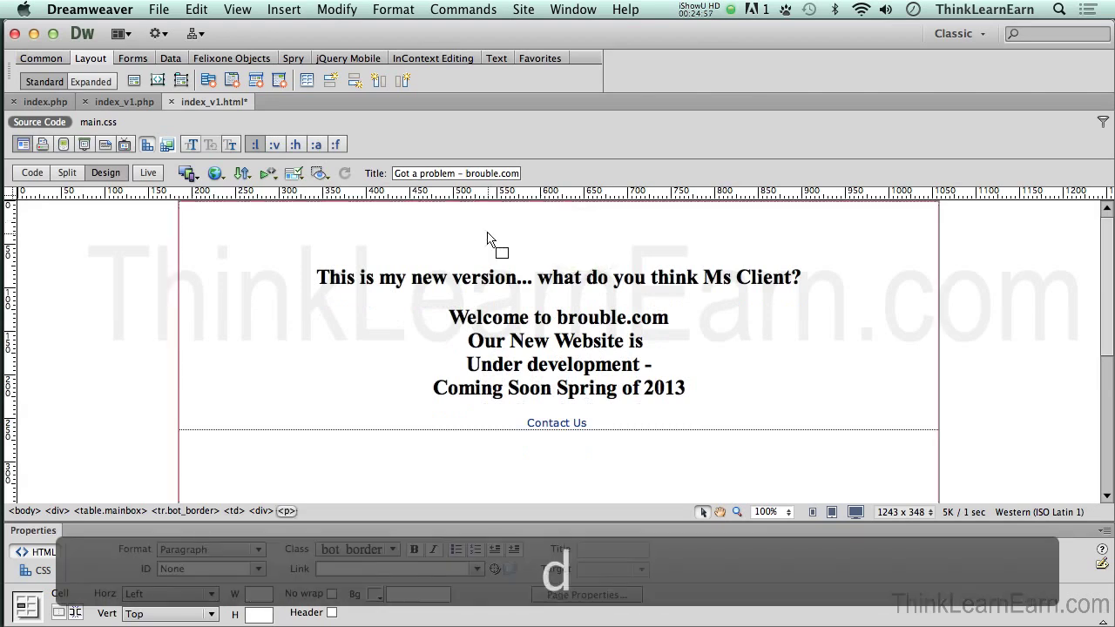
key(super+s)
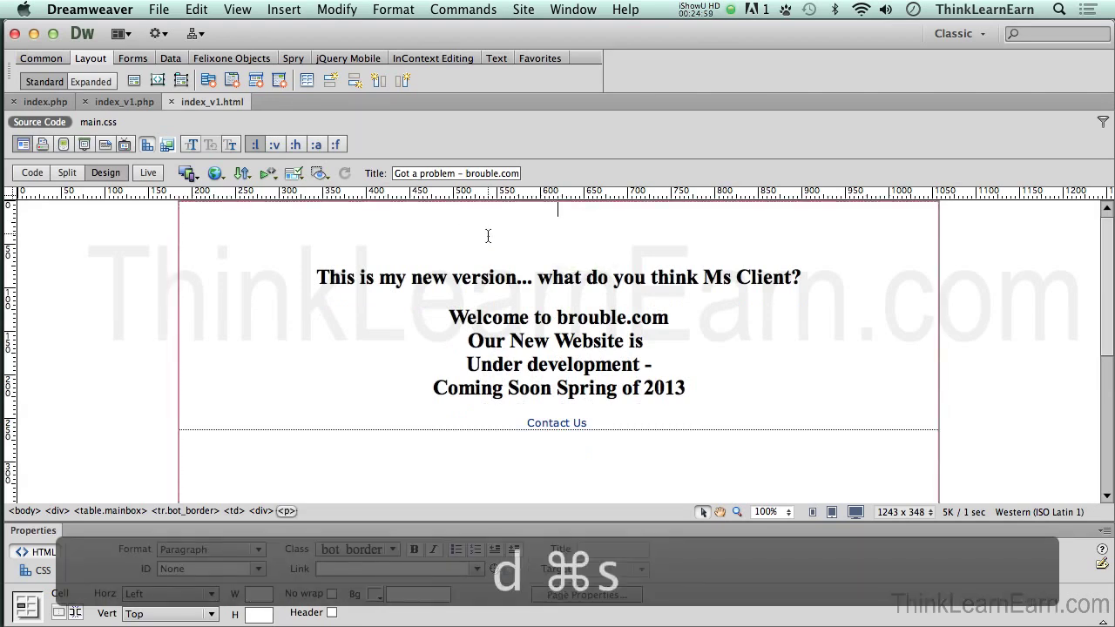
Step: Preview the page in Firefox, updating the server copy without dependent files
click(159, 10)
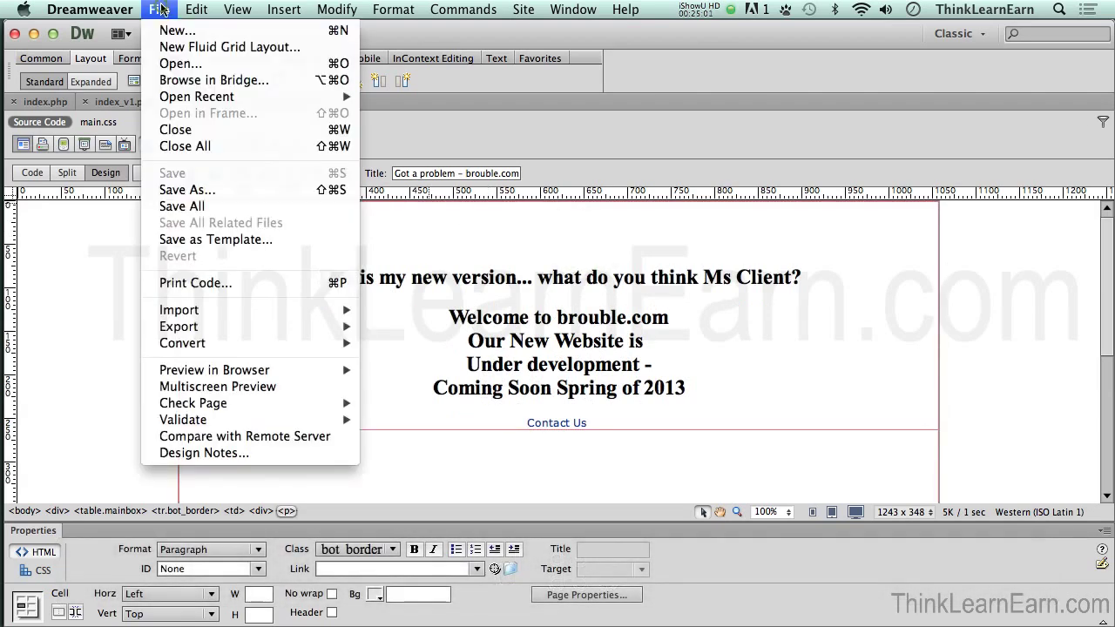
click(411, 369)
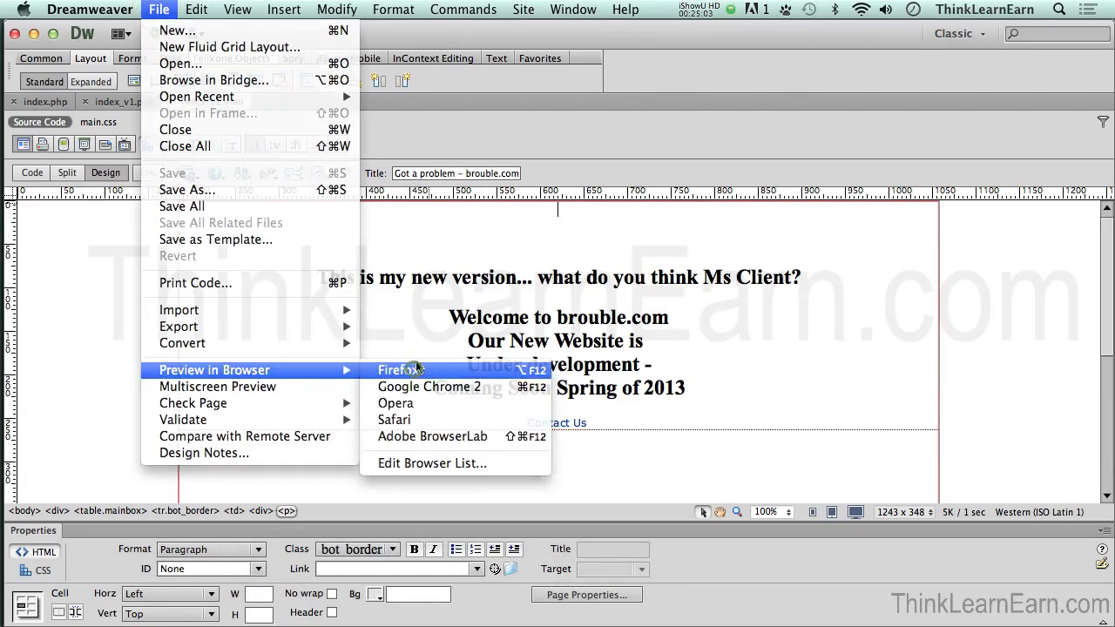
click(671, 296)
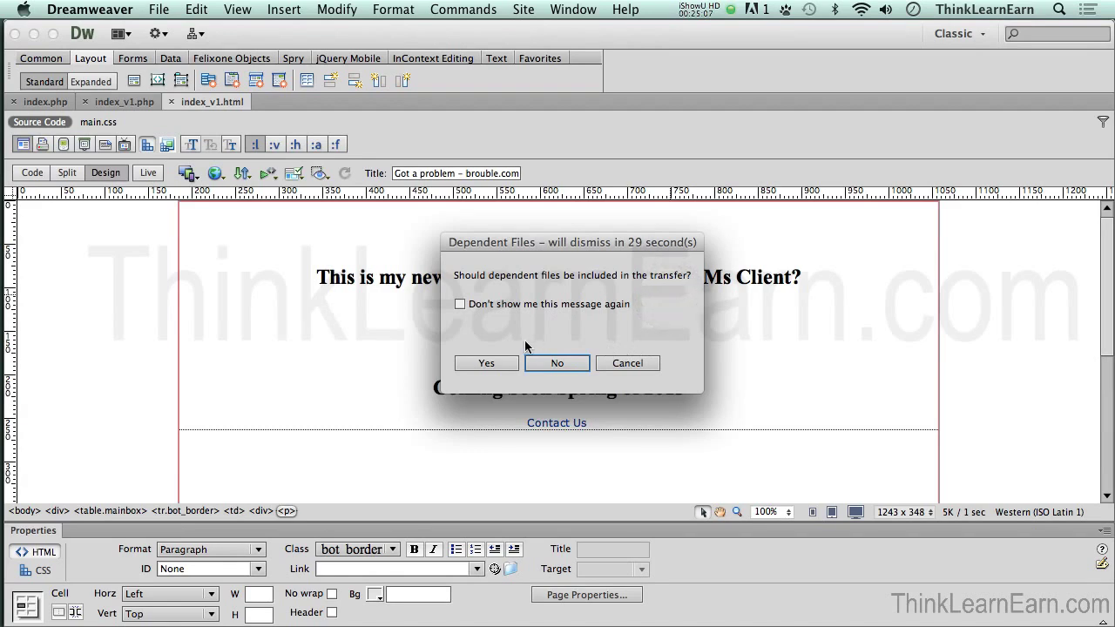
click(555, 364)
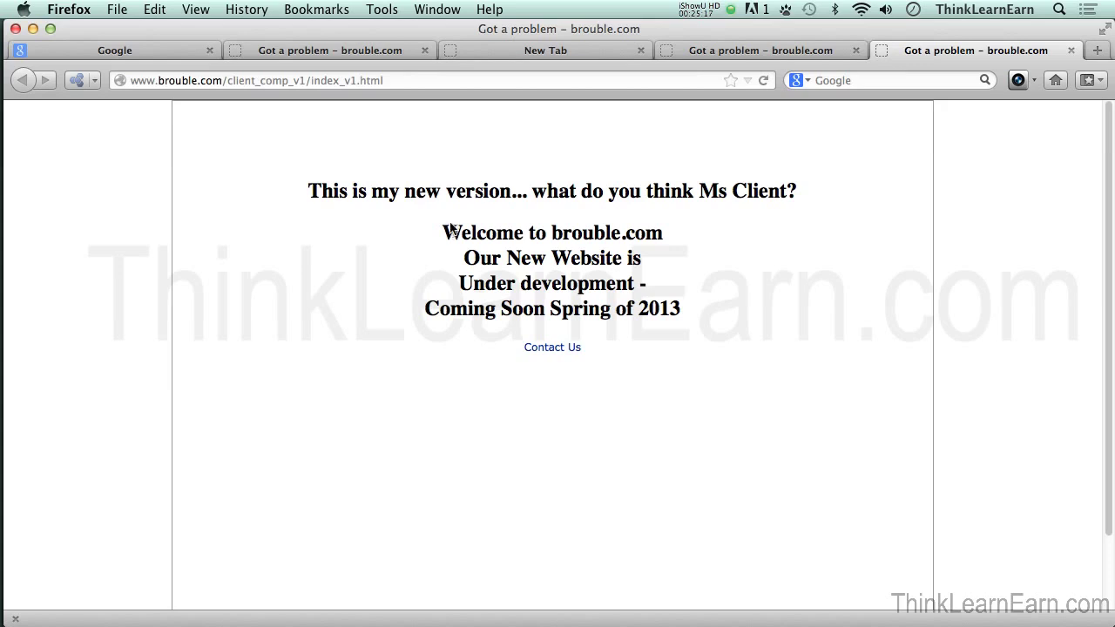
Step: Highlight 'comp', 'index_v1' and then the whole URL in Firefox's address bar, then return to Dreamweaver
double_click(263, 81)
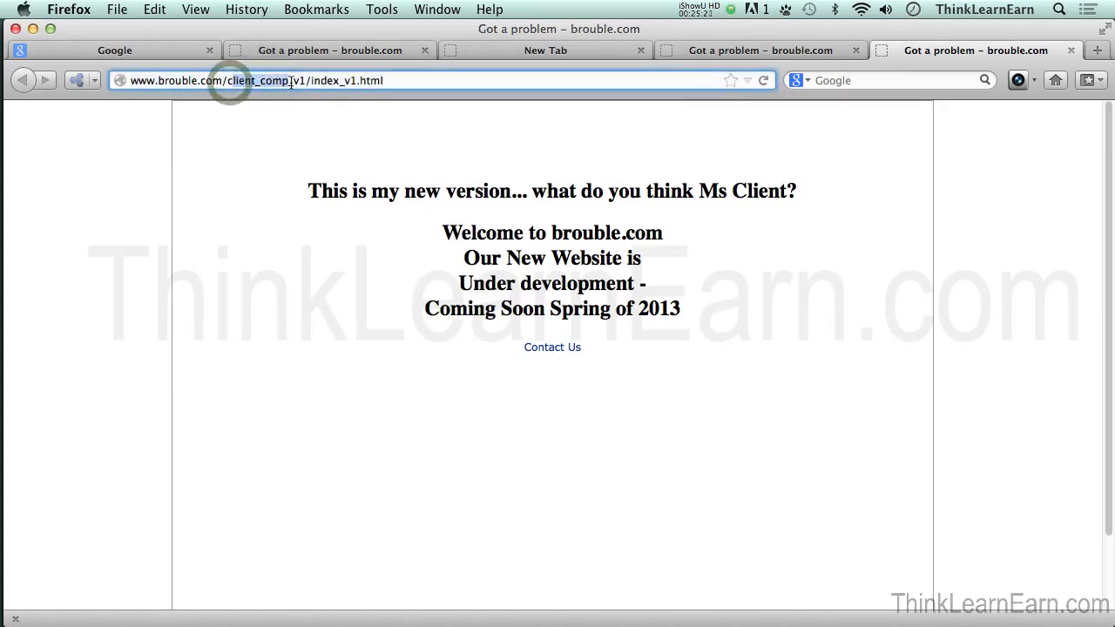
drag(313, 81, 399, 115)
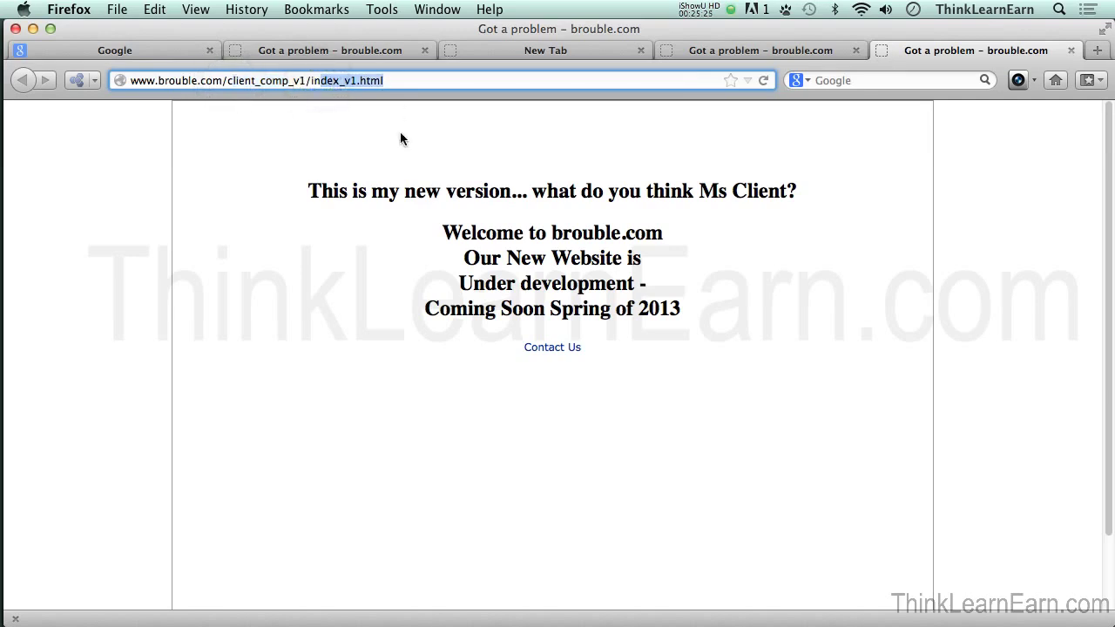
click(392, 82)
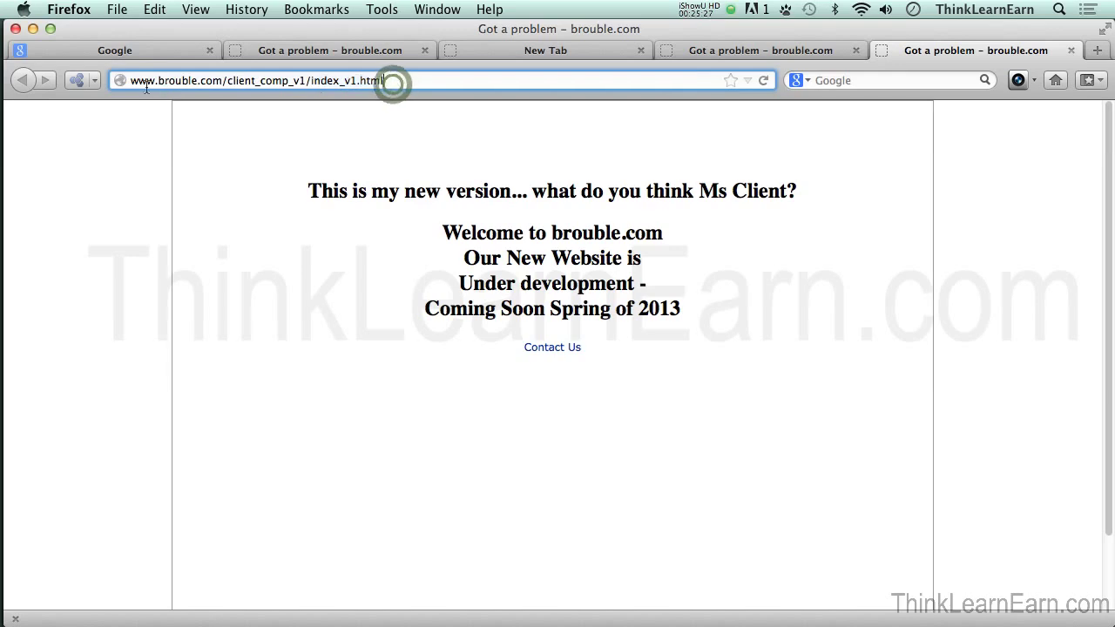
key(super+a)
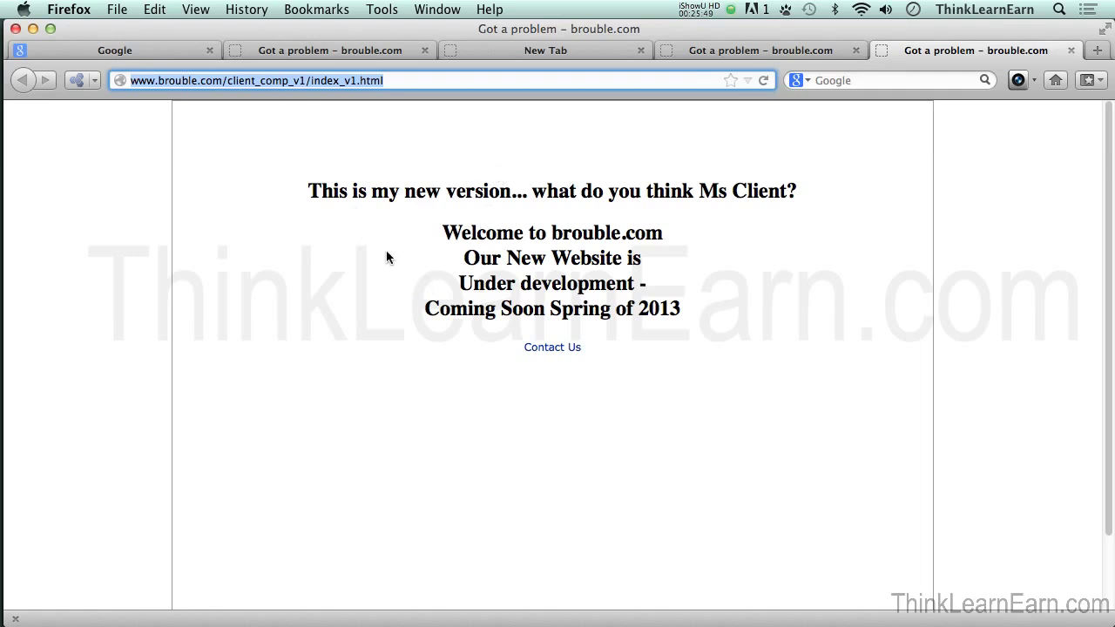
key(super+Tab)
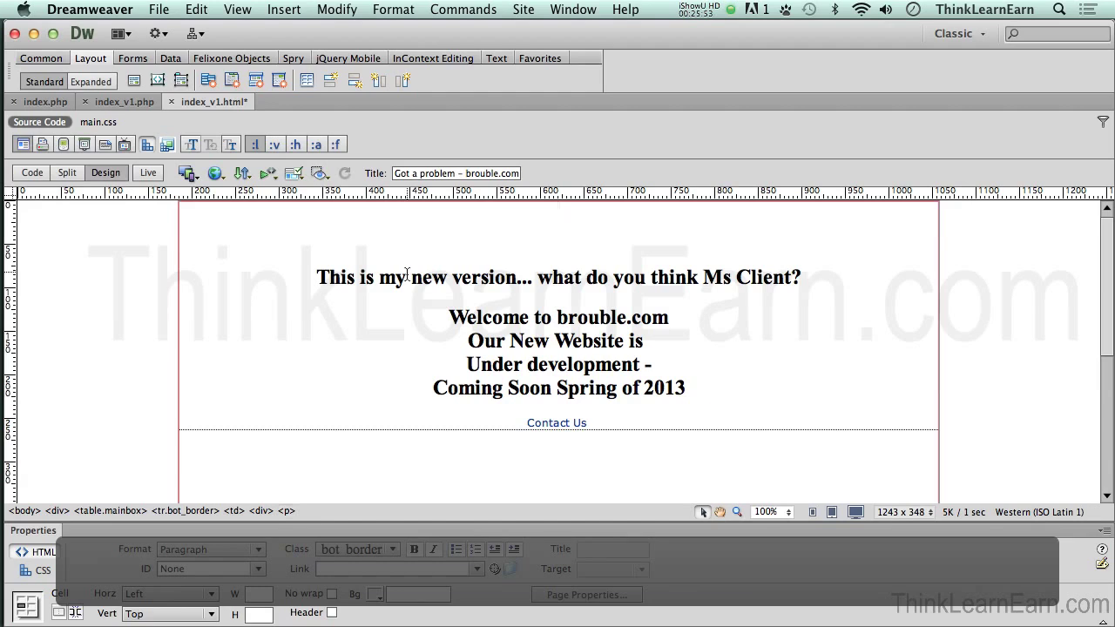
Step: Open the expanded Files window with Cmd+Shift+F to show the brouble /www/ listing beside local files
key(super+shift+f)
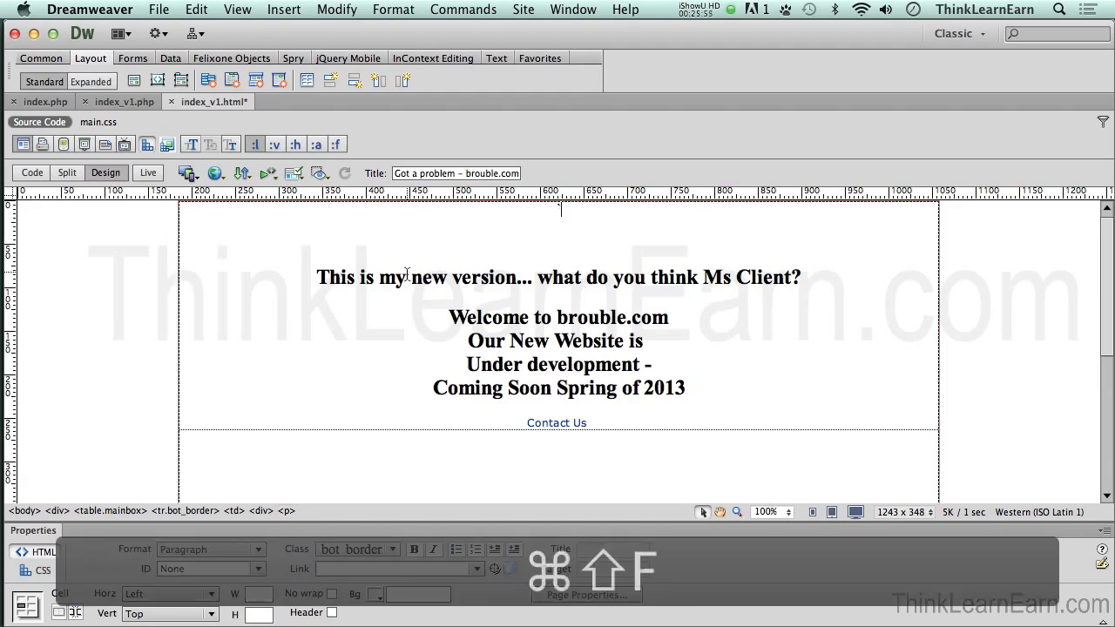
key(super+shift+f)
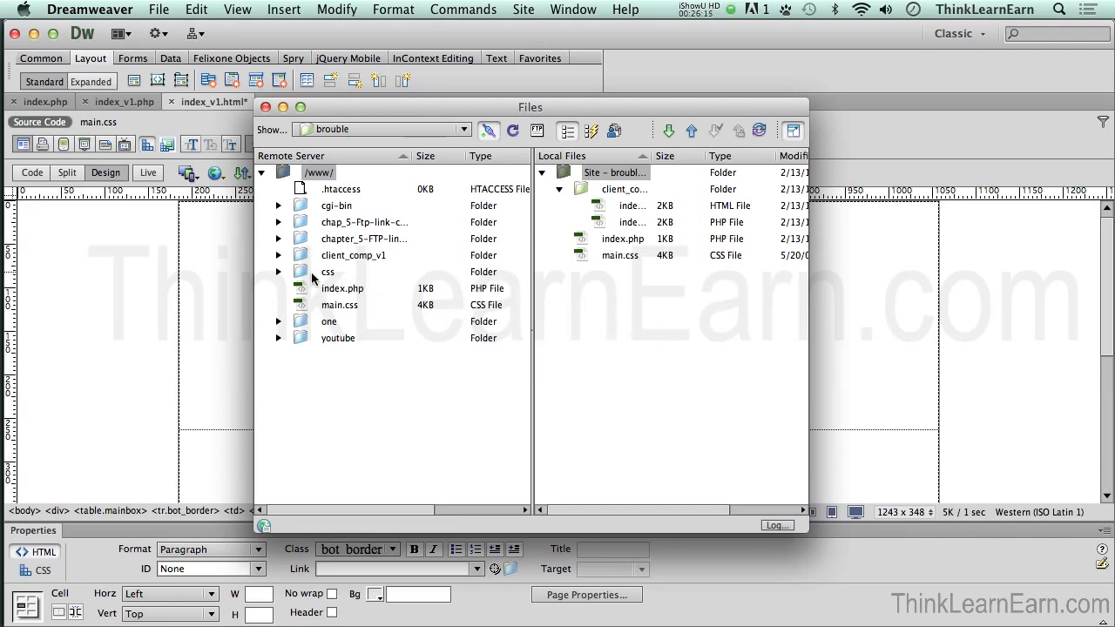
Step: Get the chapter_5-FTP folder from the Remote Server pane into the local site
click(369, 353)
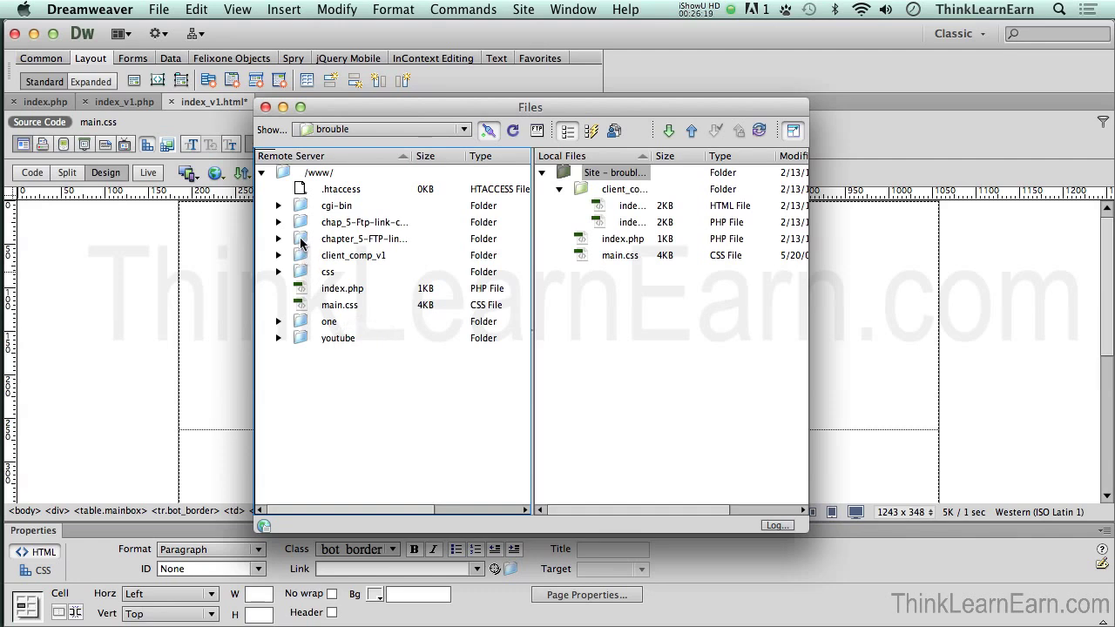
click(301, 240)
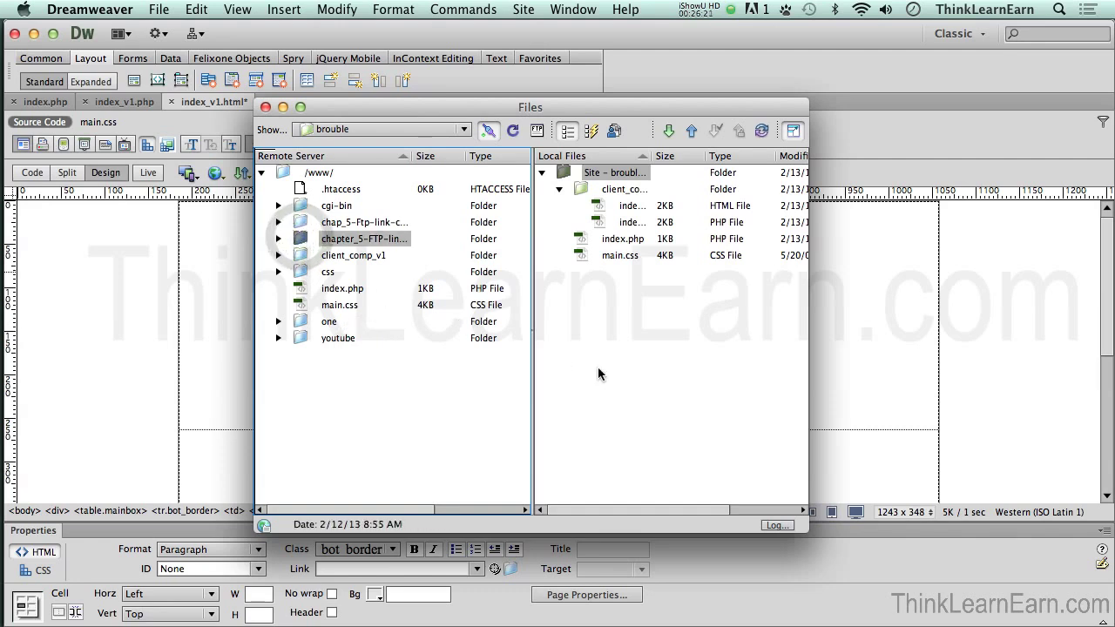
click(668, 132)
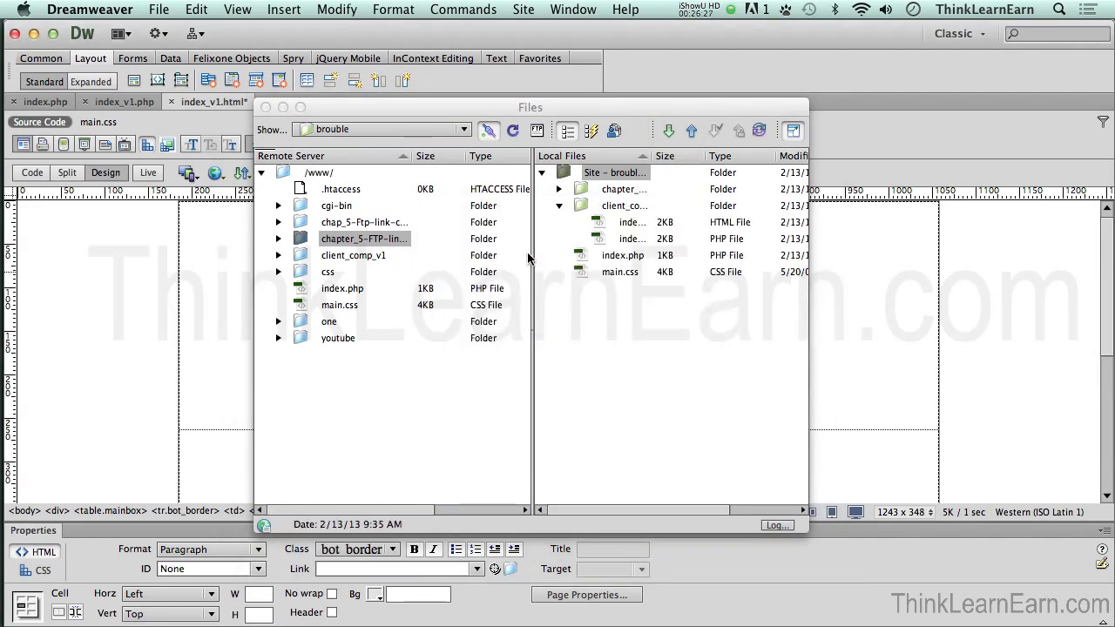
Step: Widen the Files window to reveal the Modified date columns
click(590, 303)
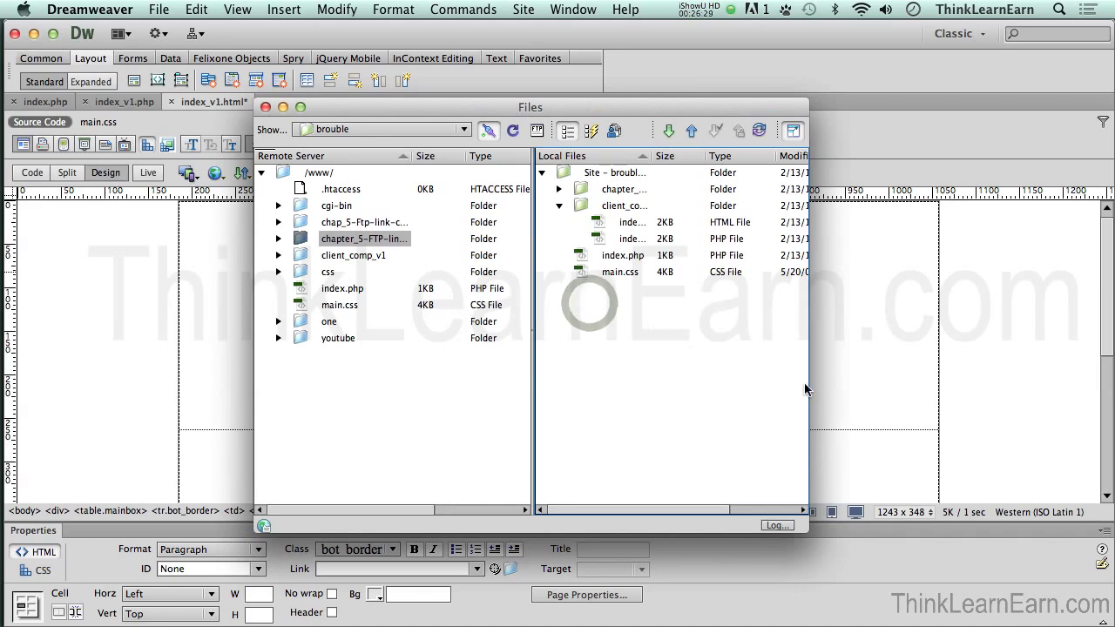
drag(806, 388, 950, 387)
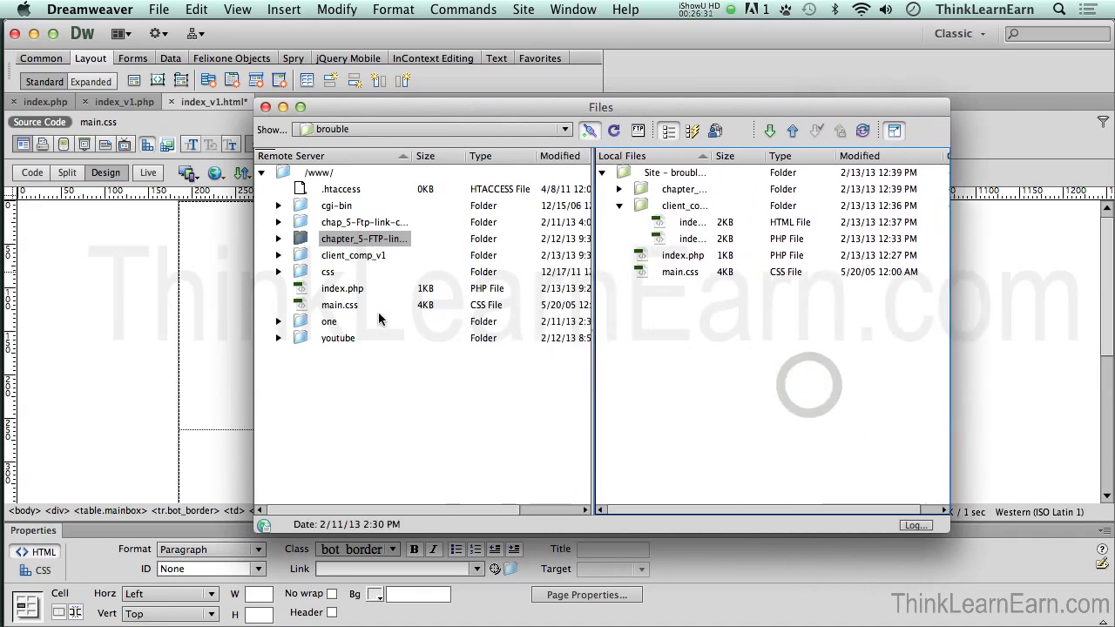
click(636, 267)
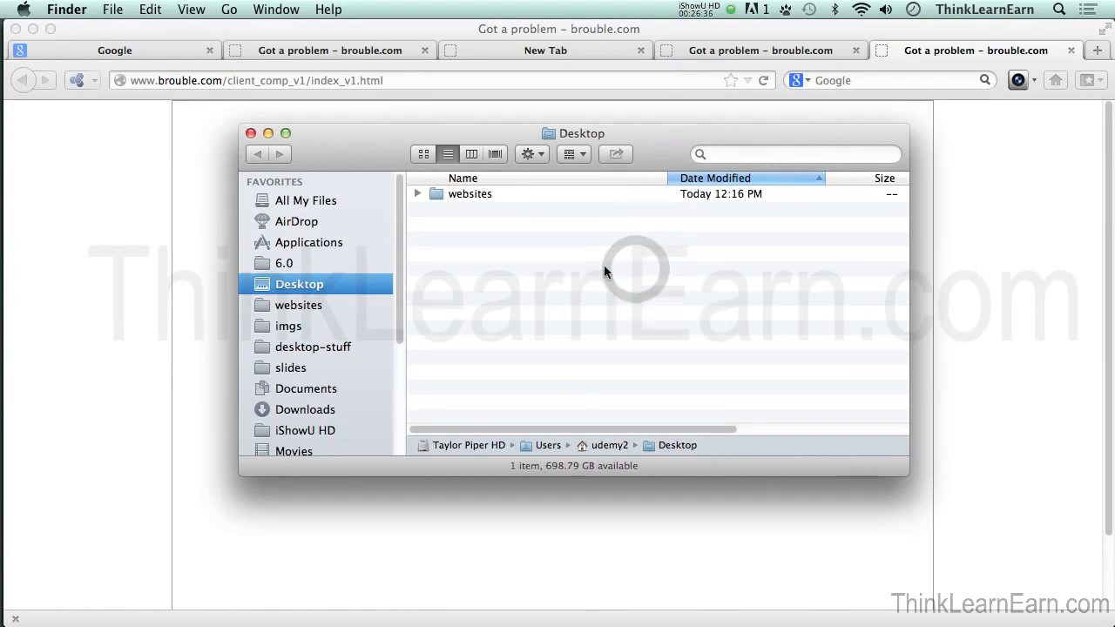
Step: Create a new folder named bu-feb-13 inside websites > brouble
double_click(440, 197)
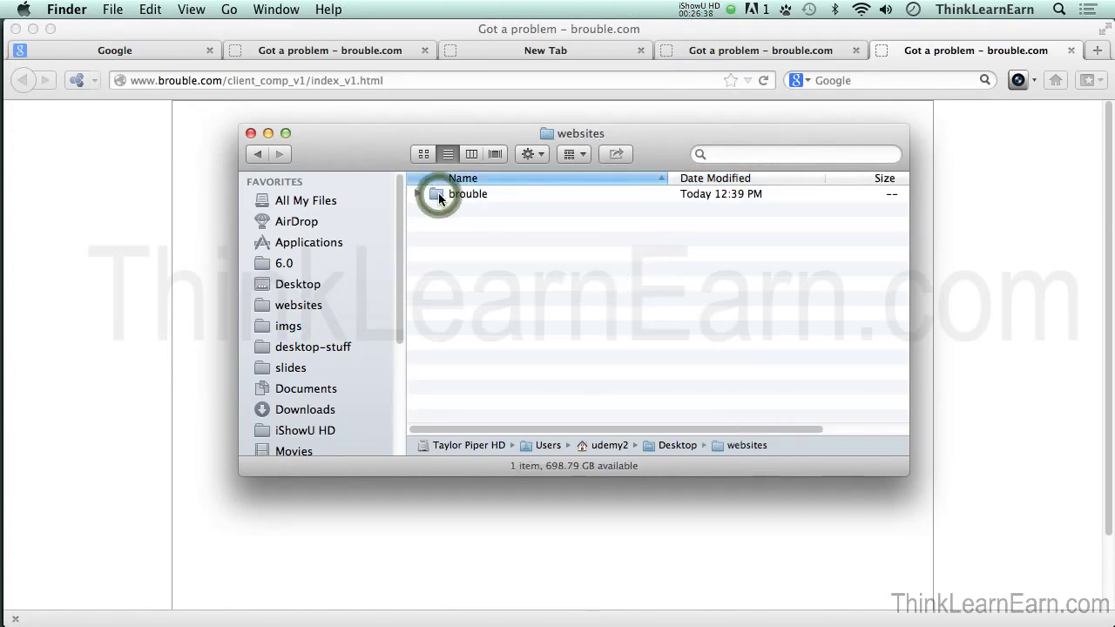
click(437, 195)
double_click(436, 195)
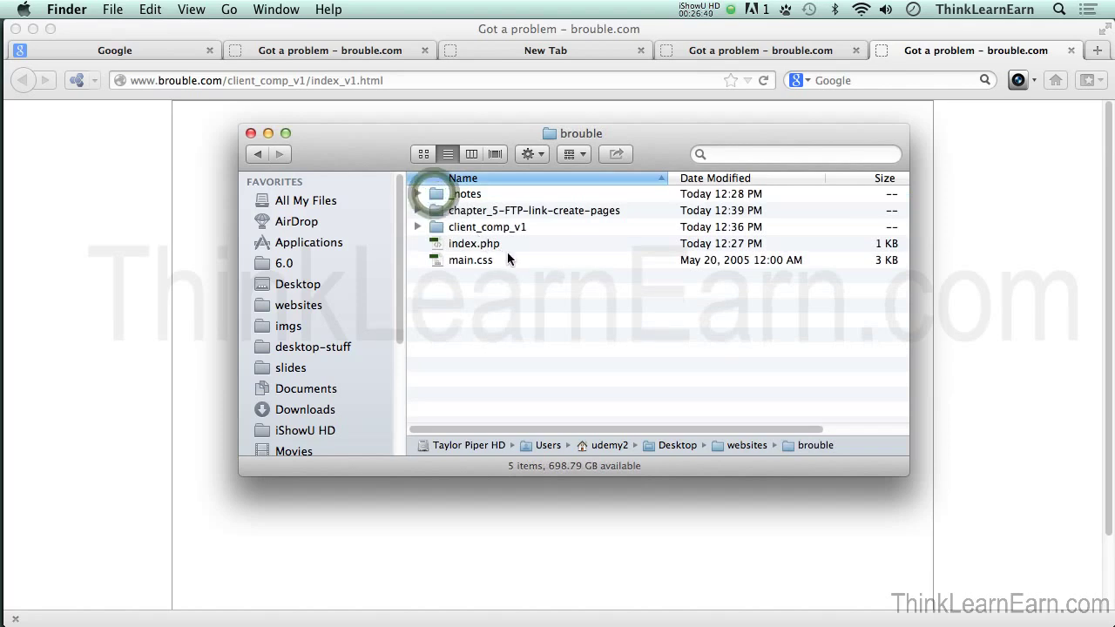
click(482, 302)
key(super+shift+n)
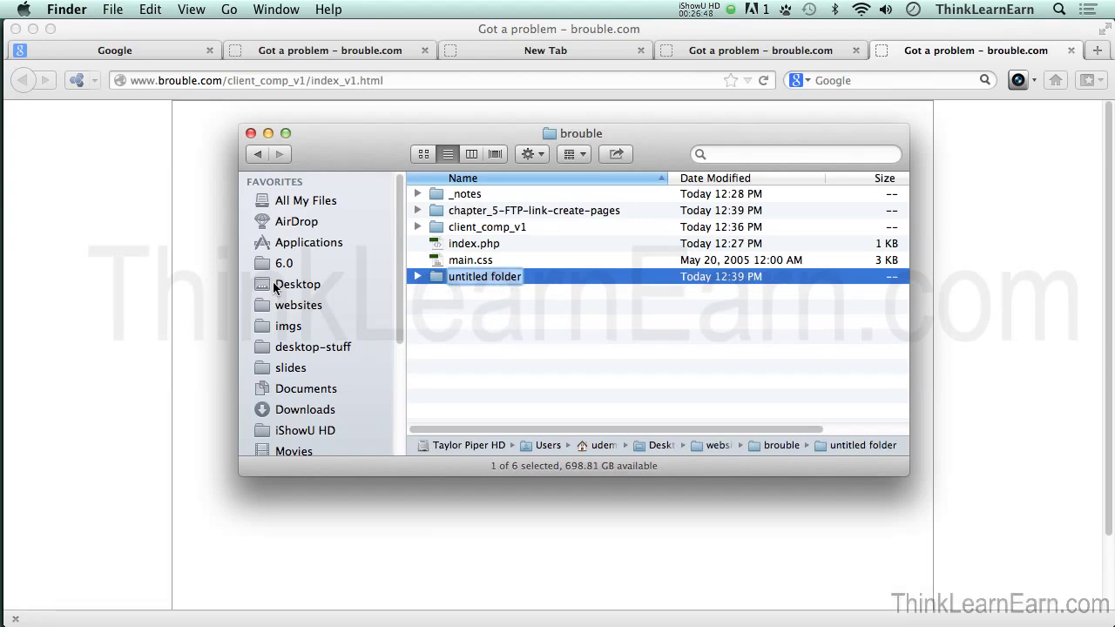
text(bu)
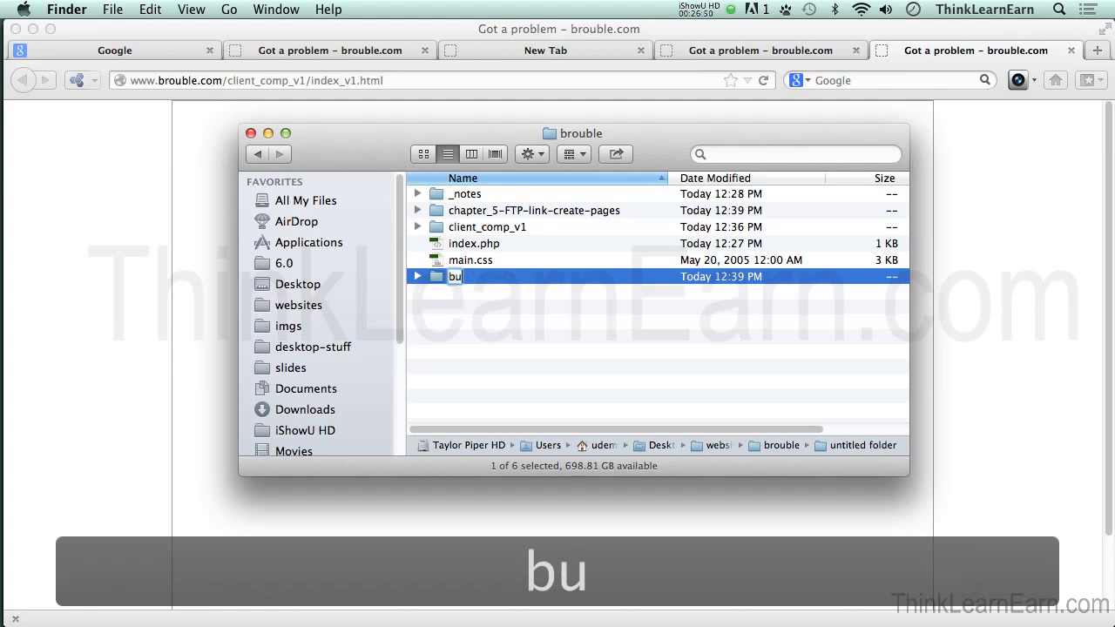
text(-)
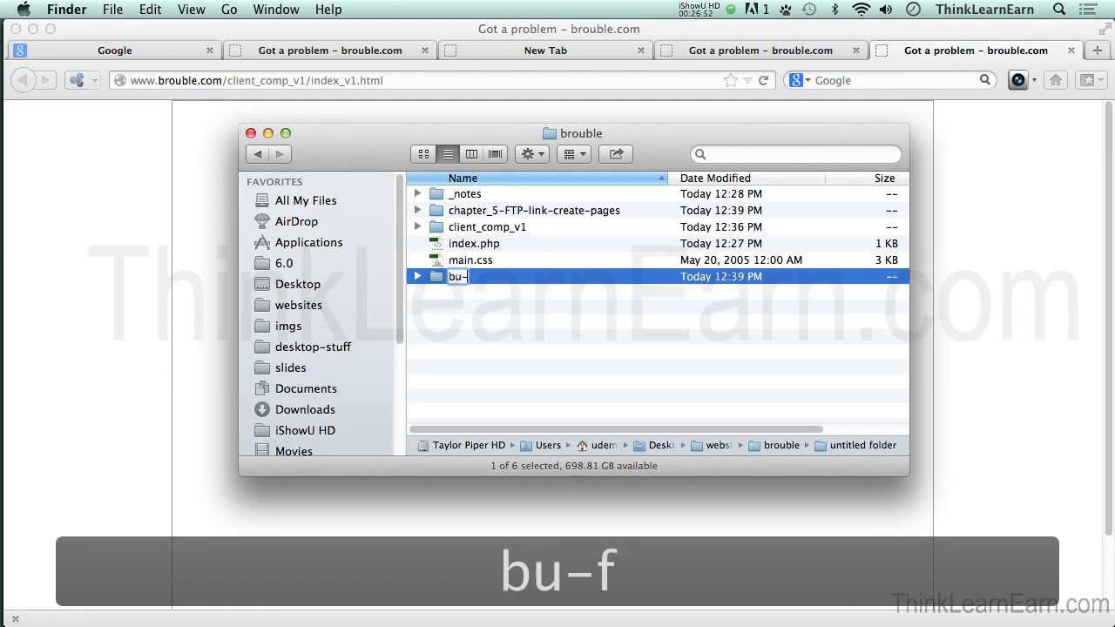
text(feb-1)
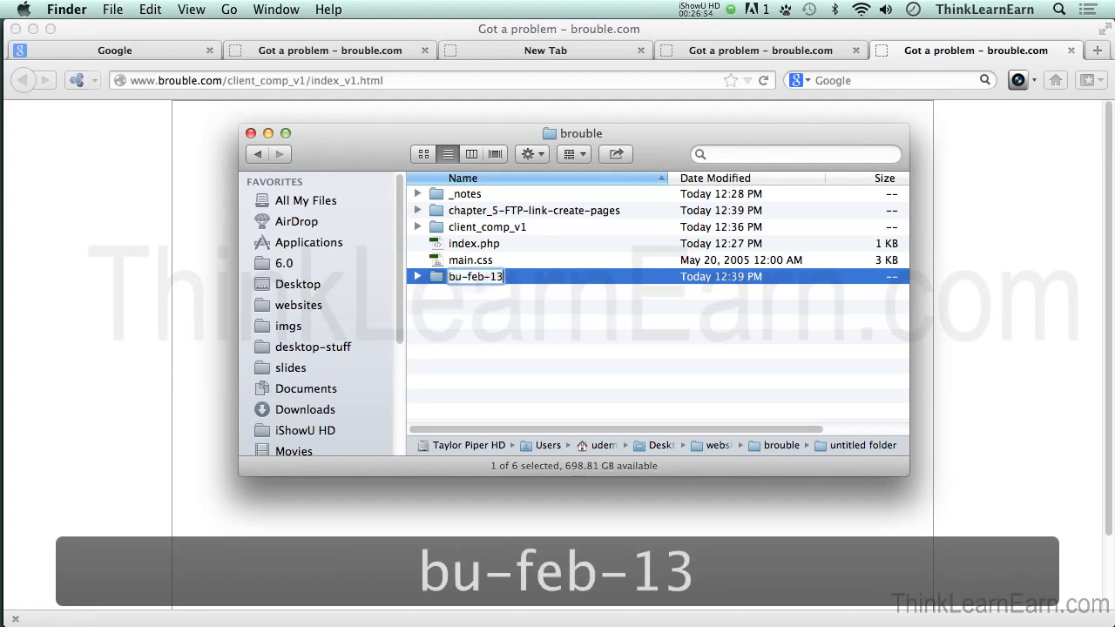
text(3)
click(476, 343)
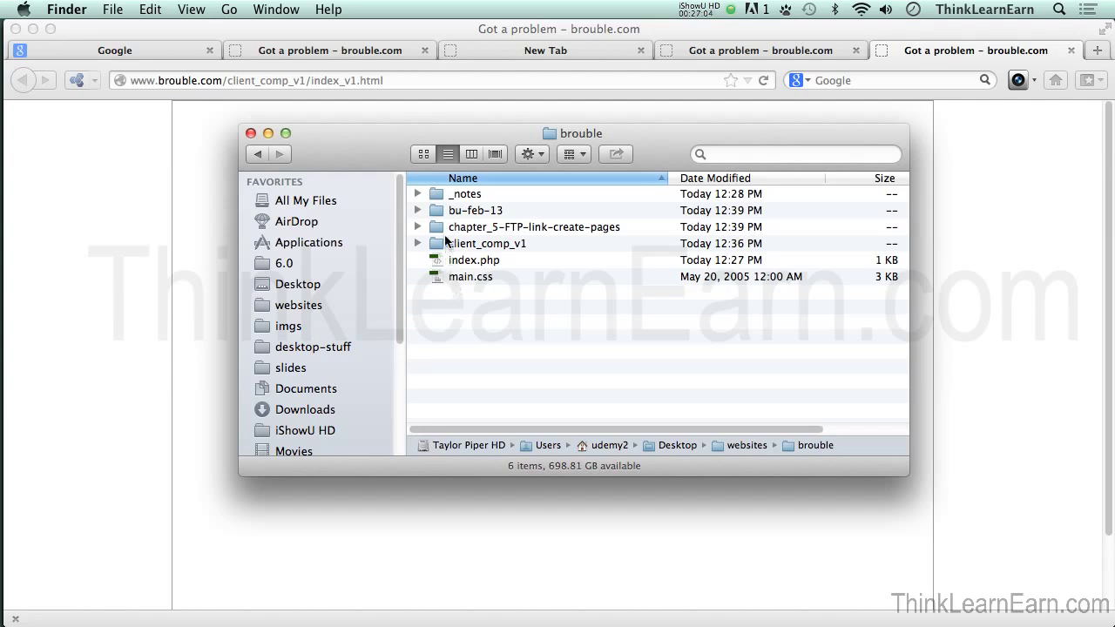
Step: Copy the chapter_5-FTP-link-create-pages folder into bu-feb-13, check its contents, and return to Dreamweaver
drag(436, 227, 475, 212)
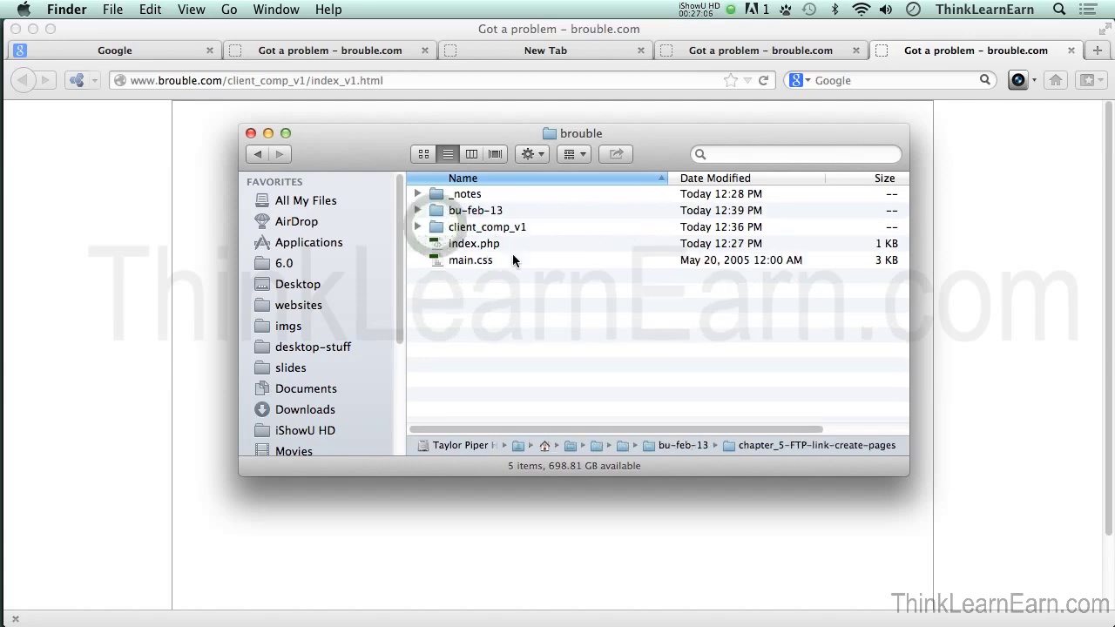
key(super+z)
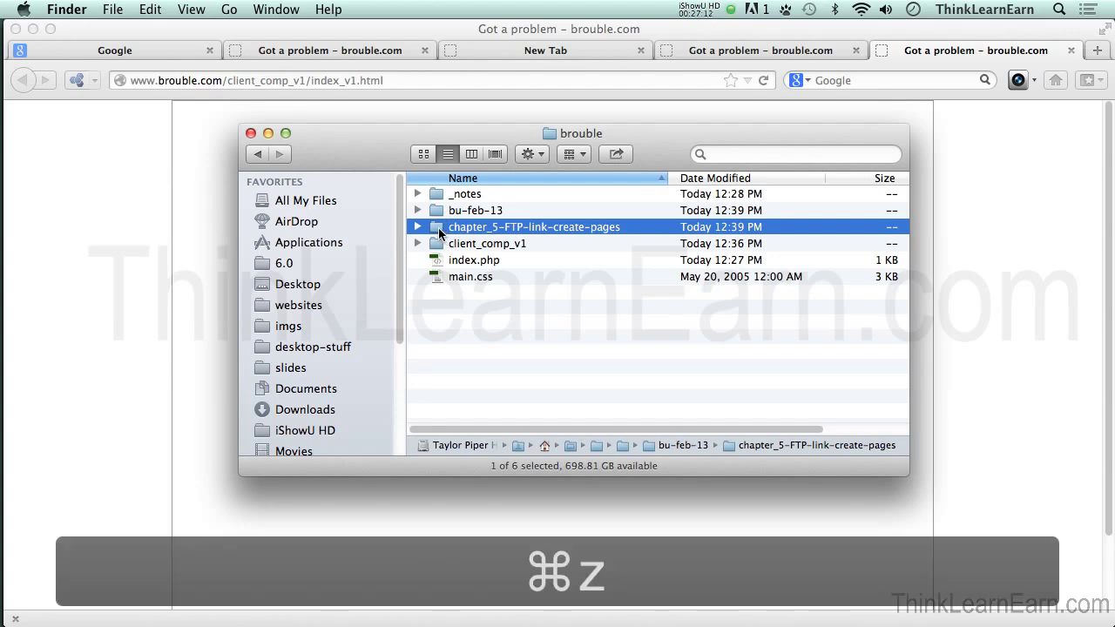
drag(439, 230, 436, 213)
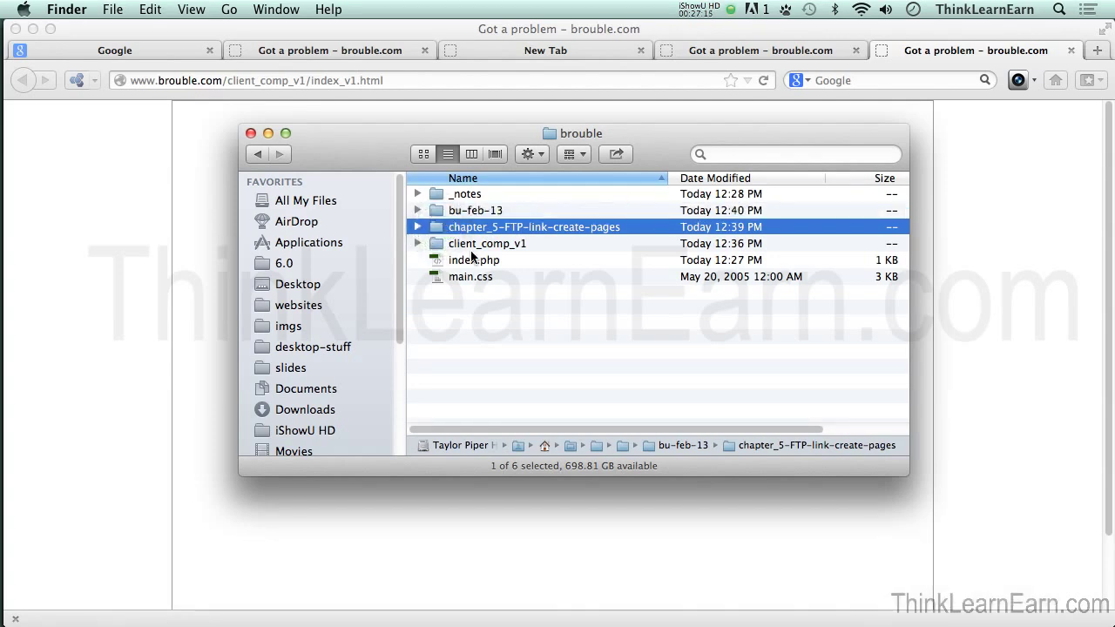
double_click(427, 212)
click(257, 154)
click(589, 314)
click(604, 305)
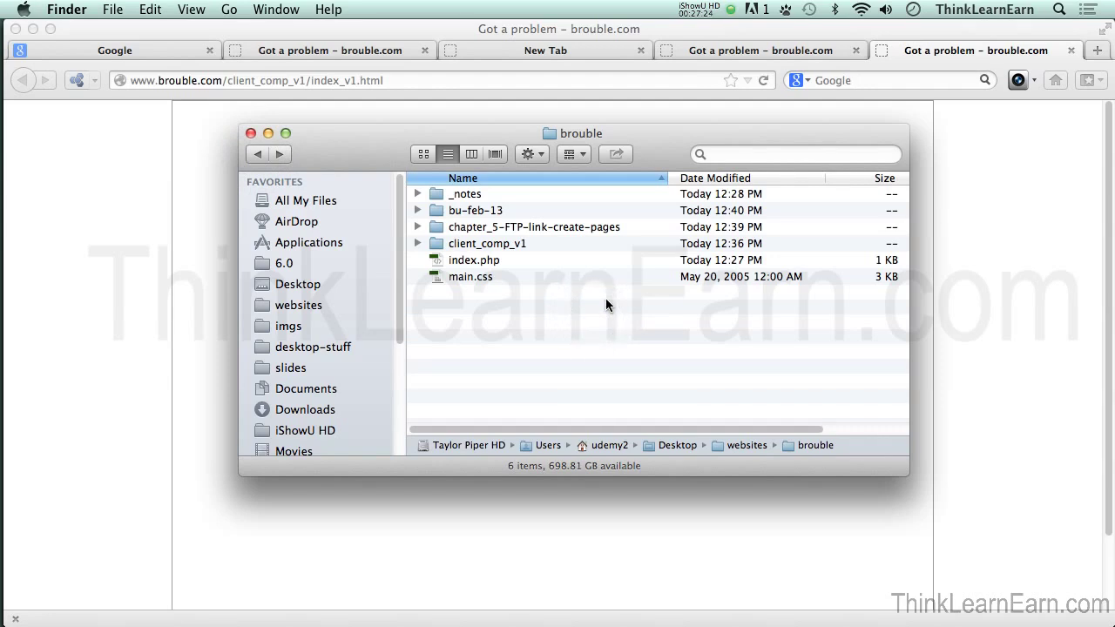
key(super+Tab)
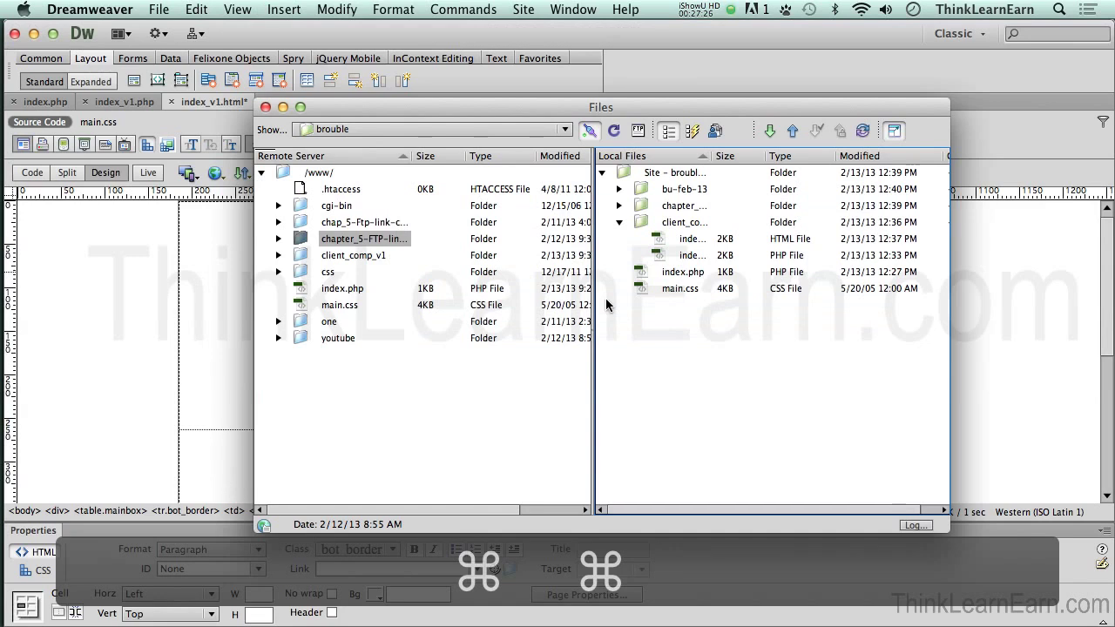